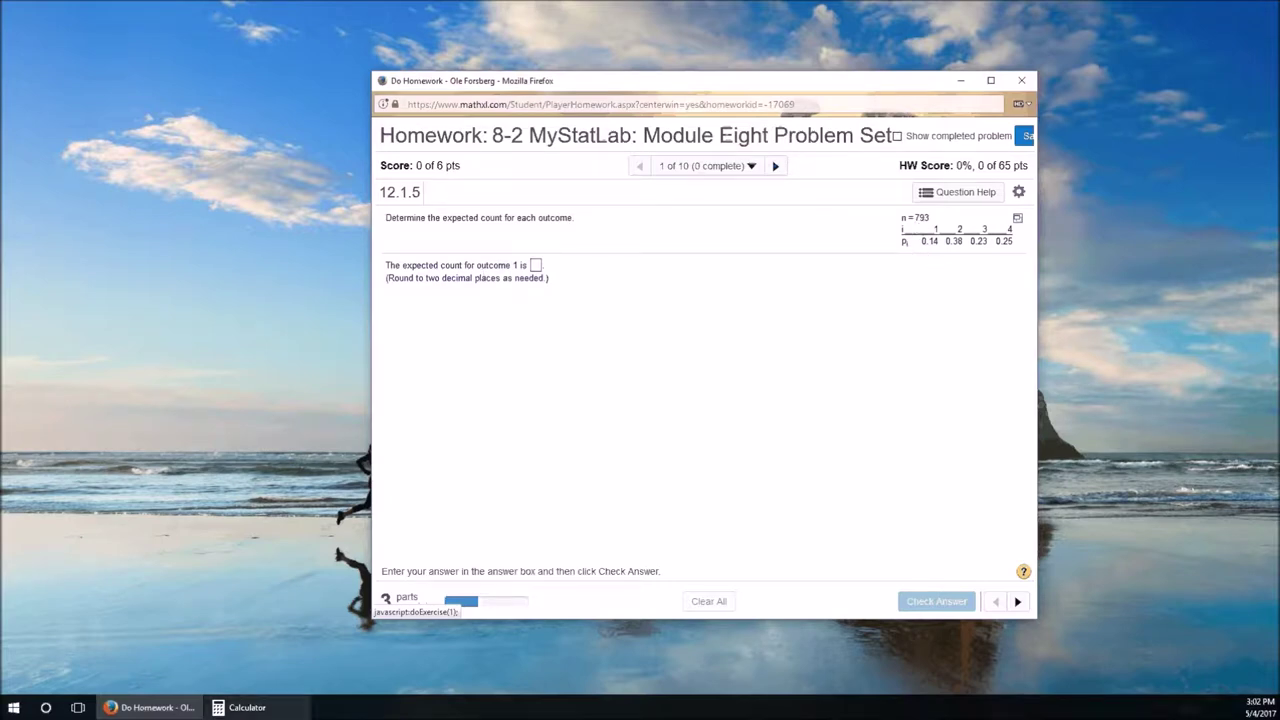
Compute 793 × 0.14 and enter 111.02 as outcome 1's expected count, getting it marked correct.
{"action": "left_click", "coordinate": [258, 712]}
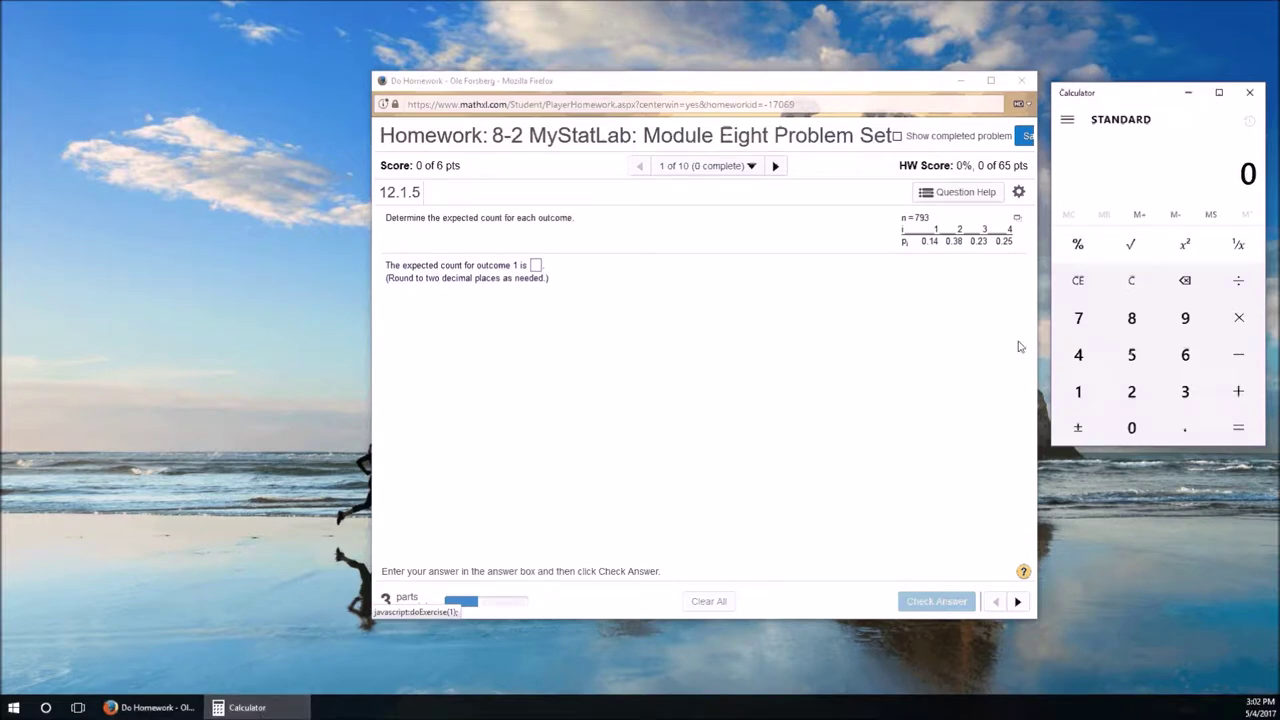
{"action": "left_click", "coordinate": [1078, 318]}
{"action": "left_click", "coordinate": [1172, 319]}
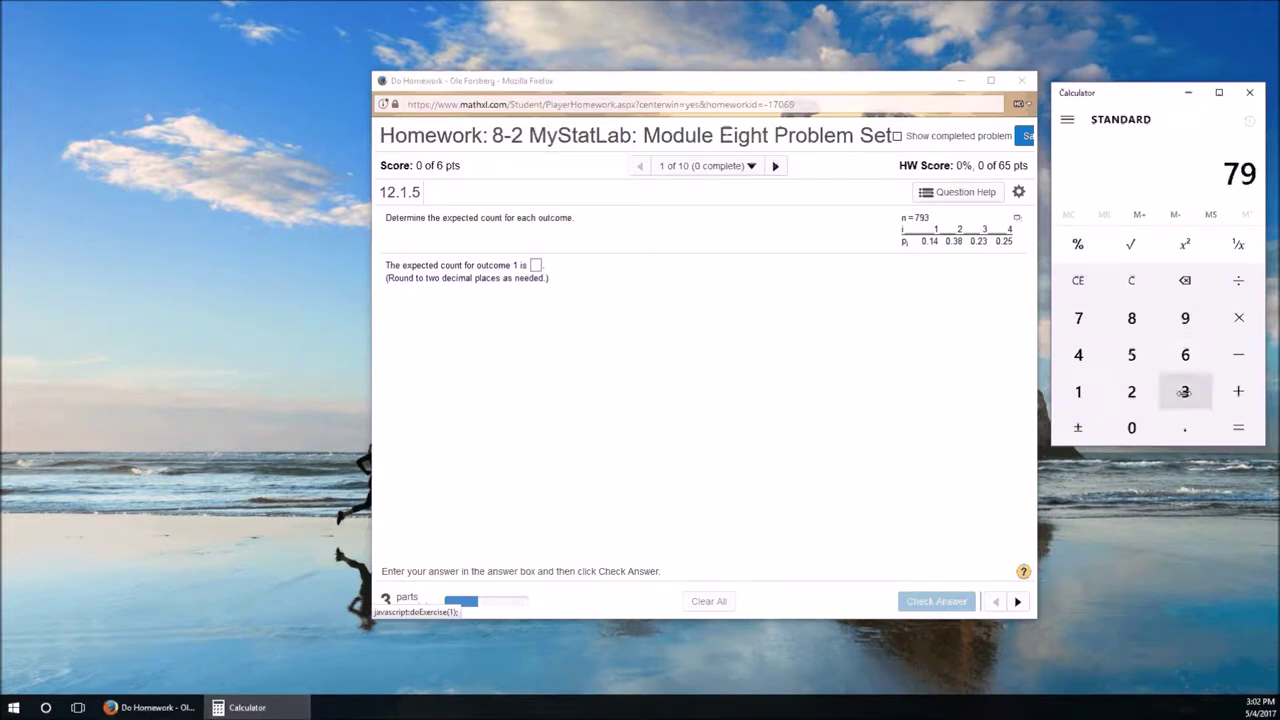
{"action": "left_click", "coordinate": [1184, 392]}
{"action": "left_click", "coordinate": [1238, 317]}
{"action": "left_click", "coordinate": [1184, 428]}
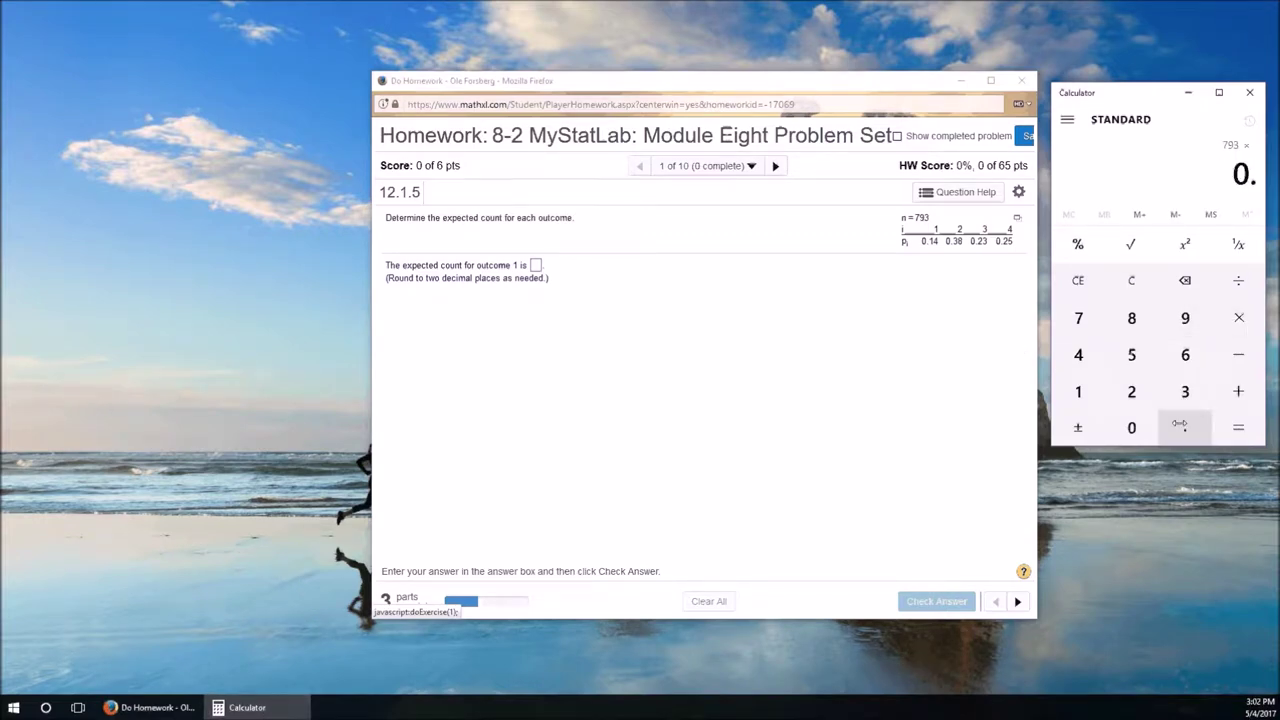
{"action": "left_click", "coordinate": [1078, 392]}
{"action": "left_click", "coordinate": [1076, 363]}
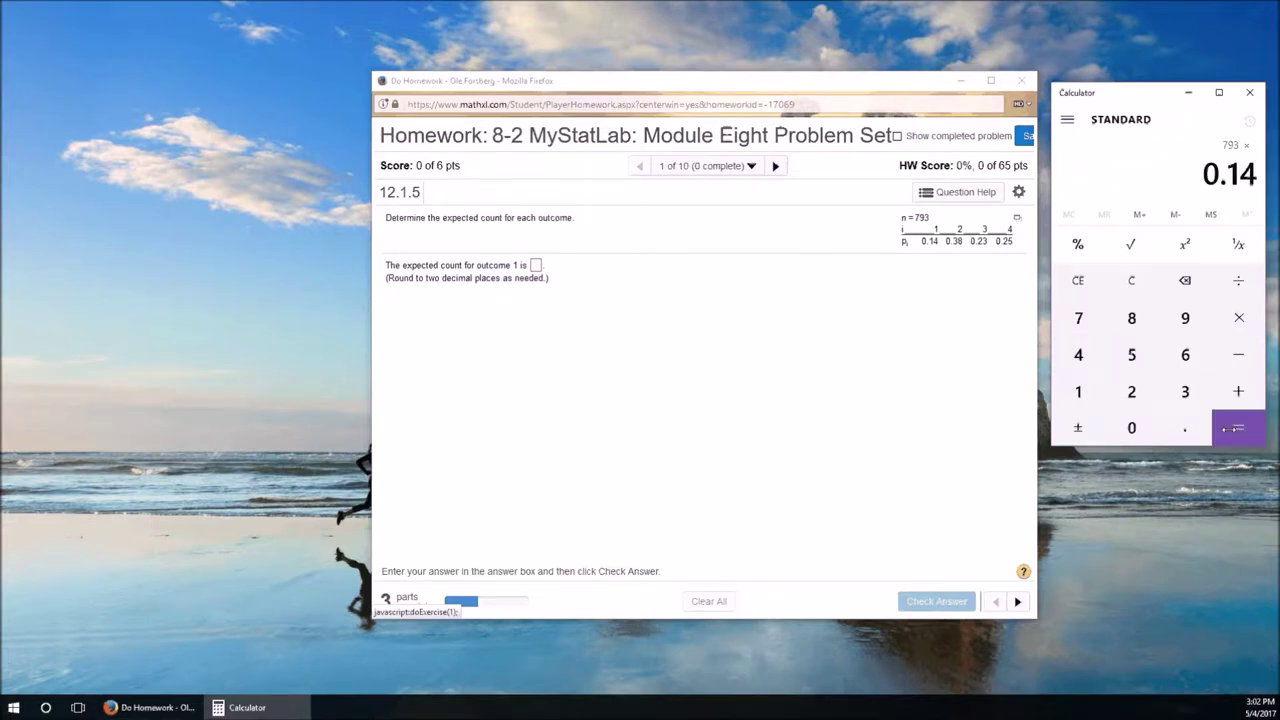
{"action": "left_click", "coordinate": [1230, 429]}
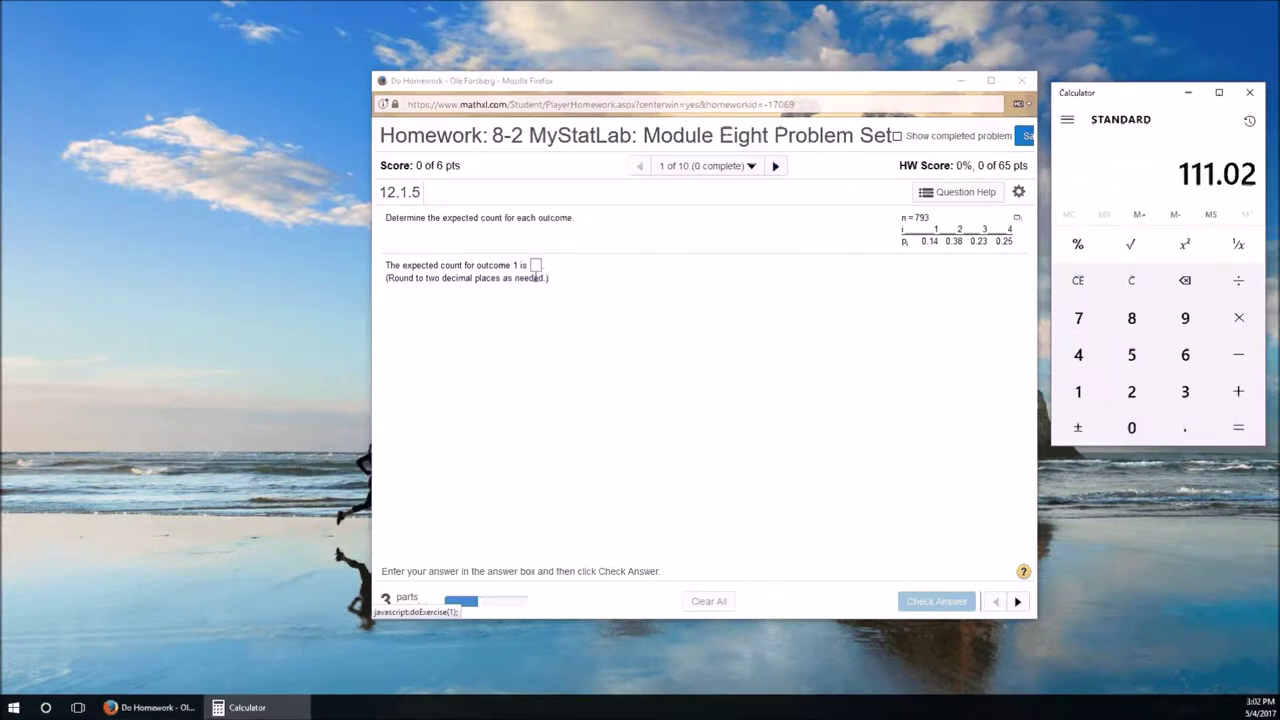
{"action": "left_click", "coordinate": [536, 265]}
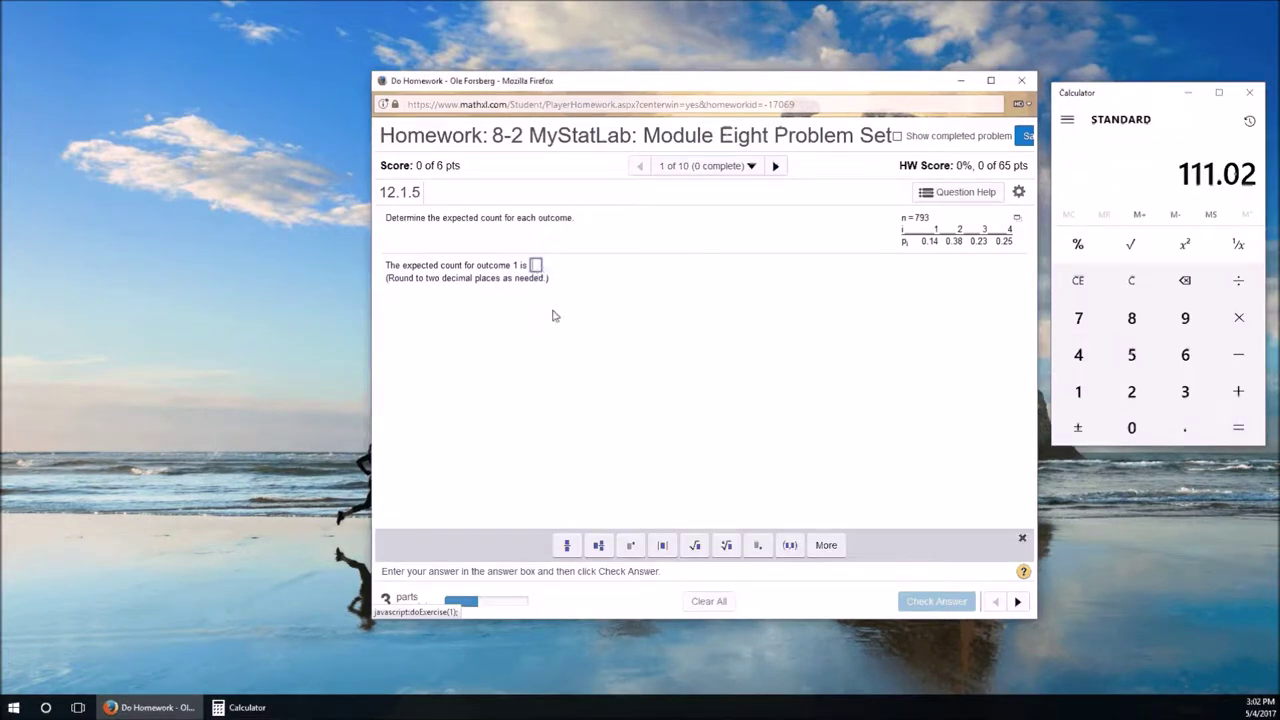
{"action": "type", "text": "111.02"}
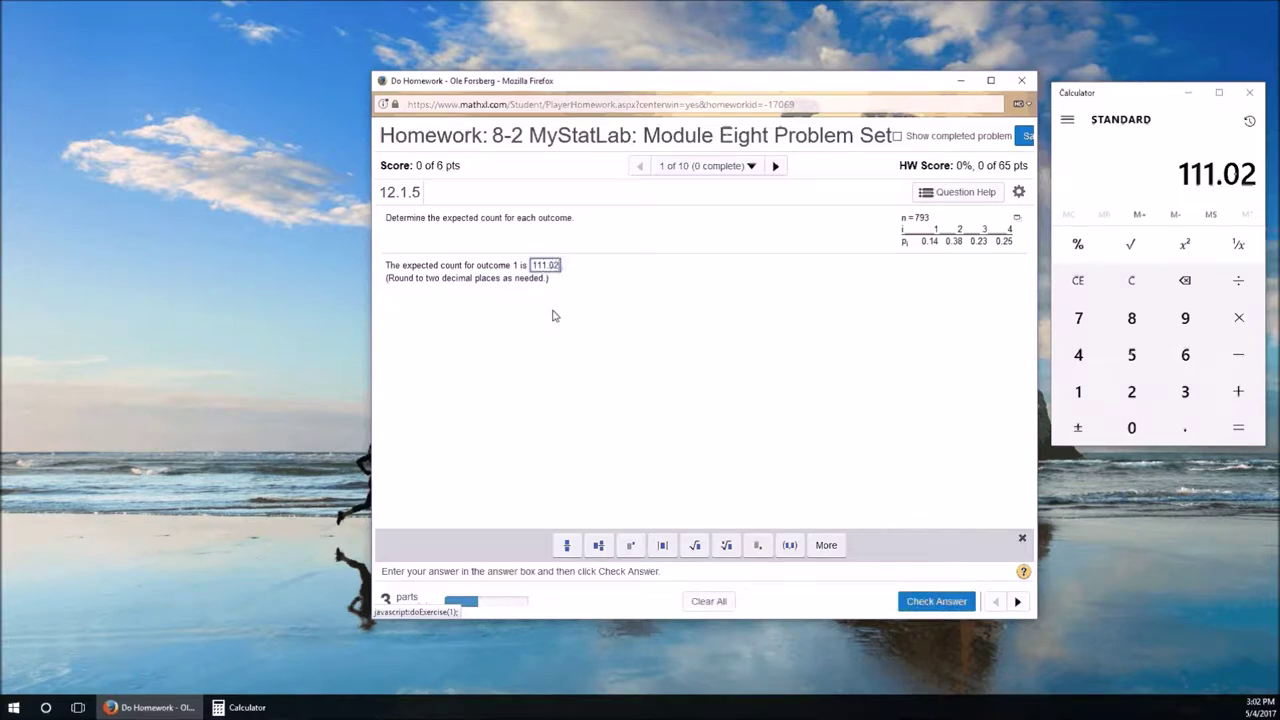
{"action": "left_click", "coordinate": [913, 603]}
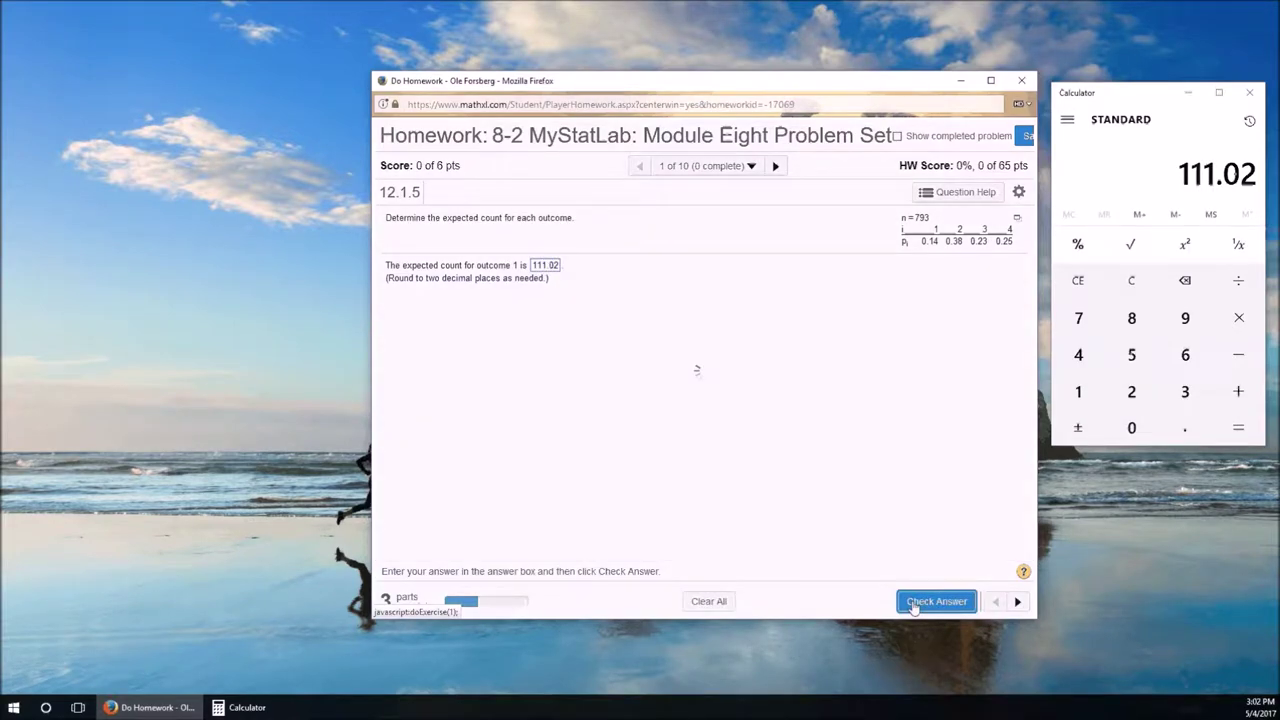
{"action": "left_click", "coordinate": [703, 420]}
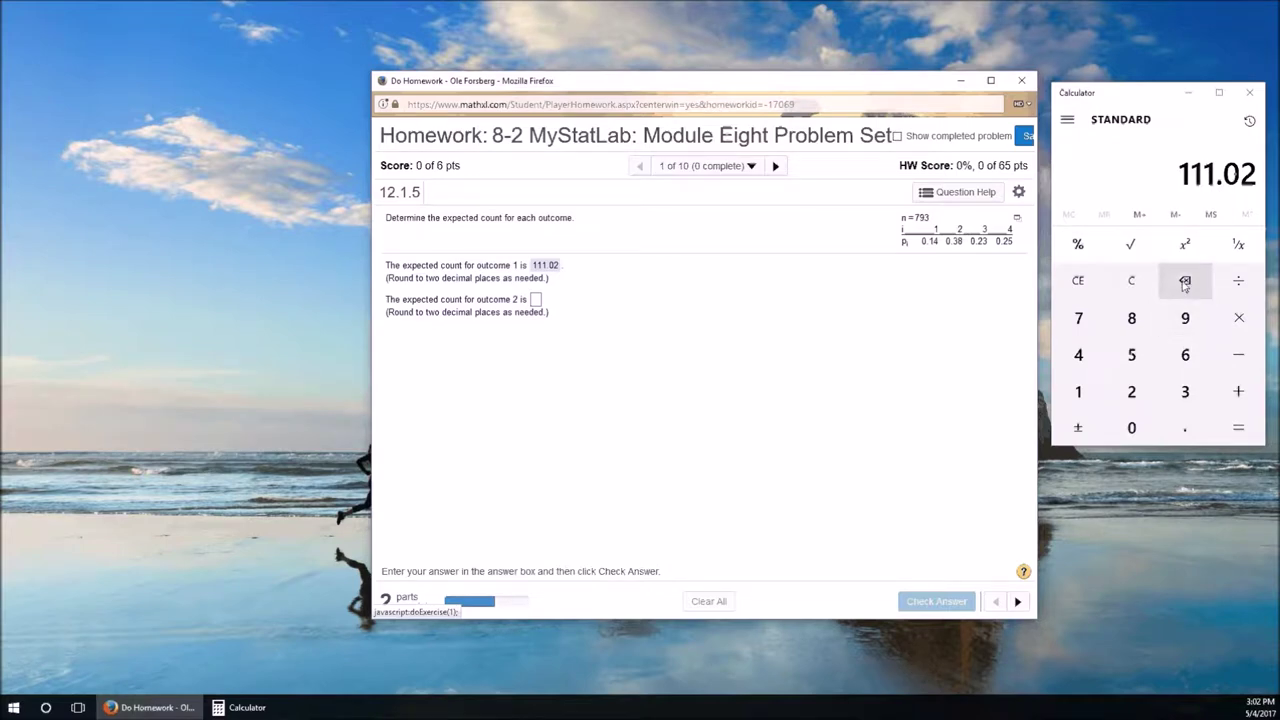
Compute 793 × 0.38 and submit 301.34 as outcome 2's expected count.
{"action": "left_click", "coordinate": [1120, 287]}
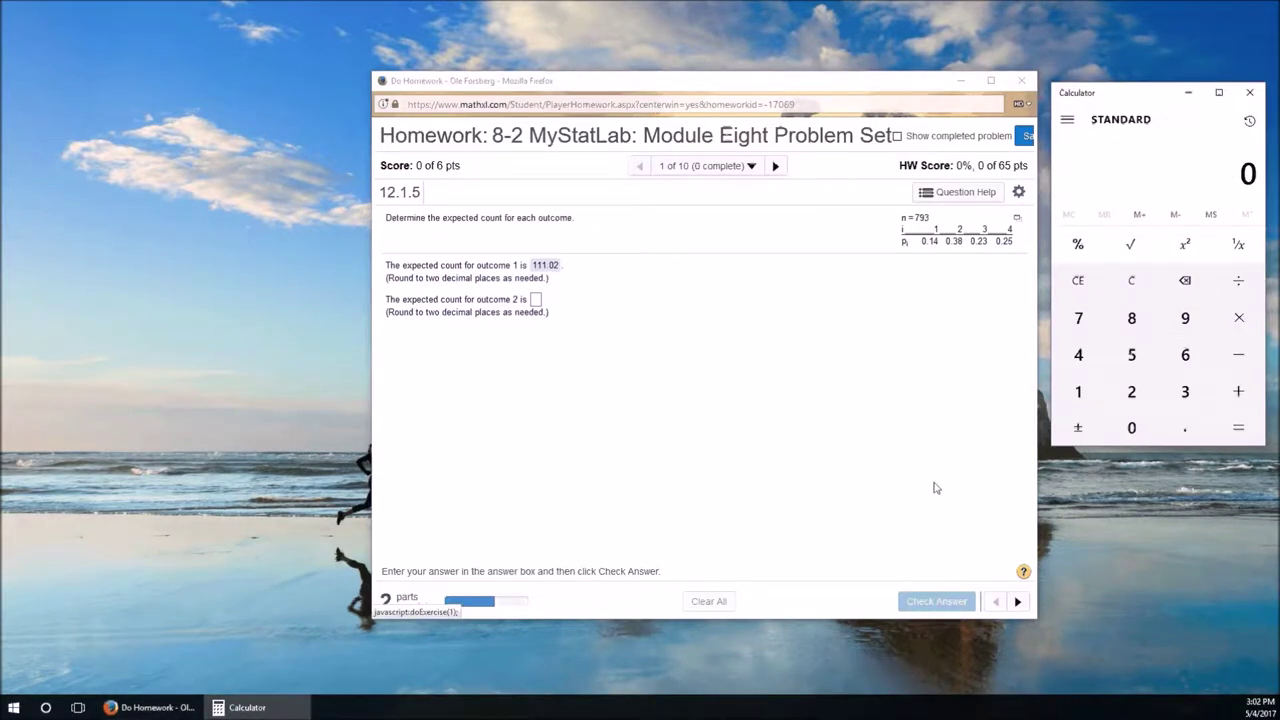
{"action": "type", "text": "793"}
{"action": "key", "text": "asterisk"}
{"action": "type", "text": ".38"}
{"action": "key", "text": "Return"}
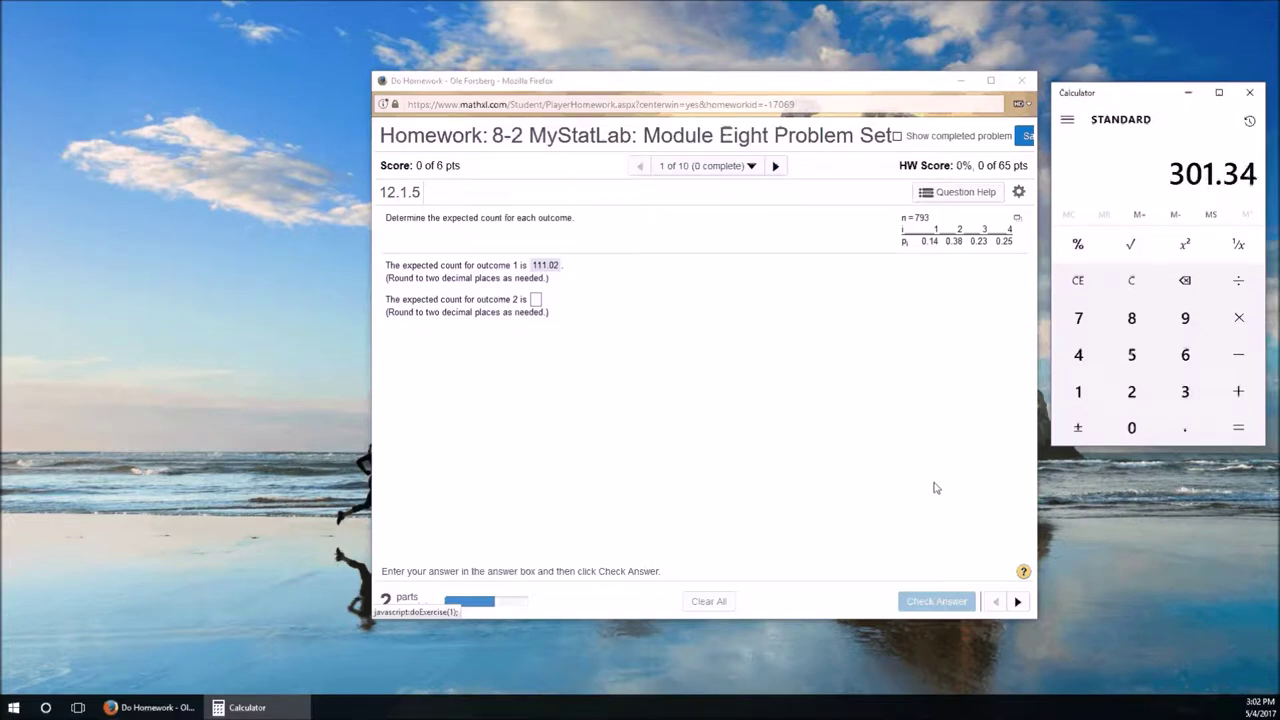
{"action": "left_click", "coordinate": [576, 342]}
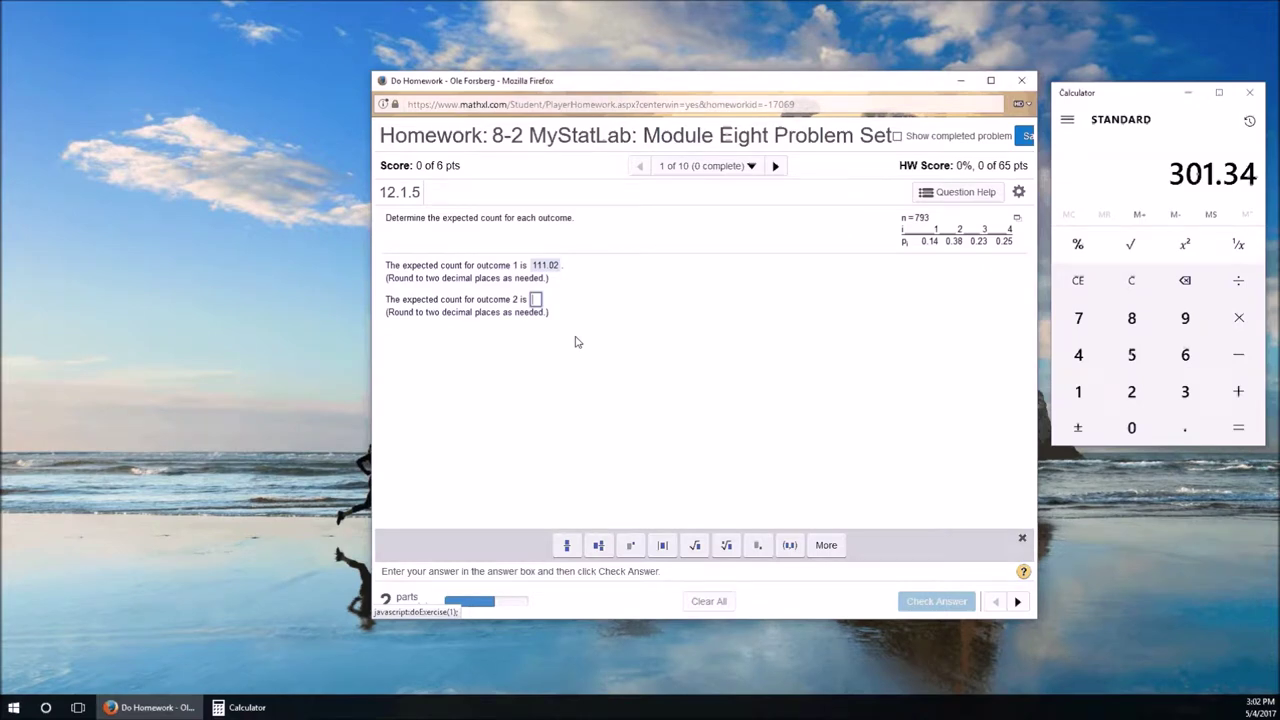
{"action": "type", "text": "301.34"}
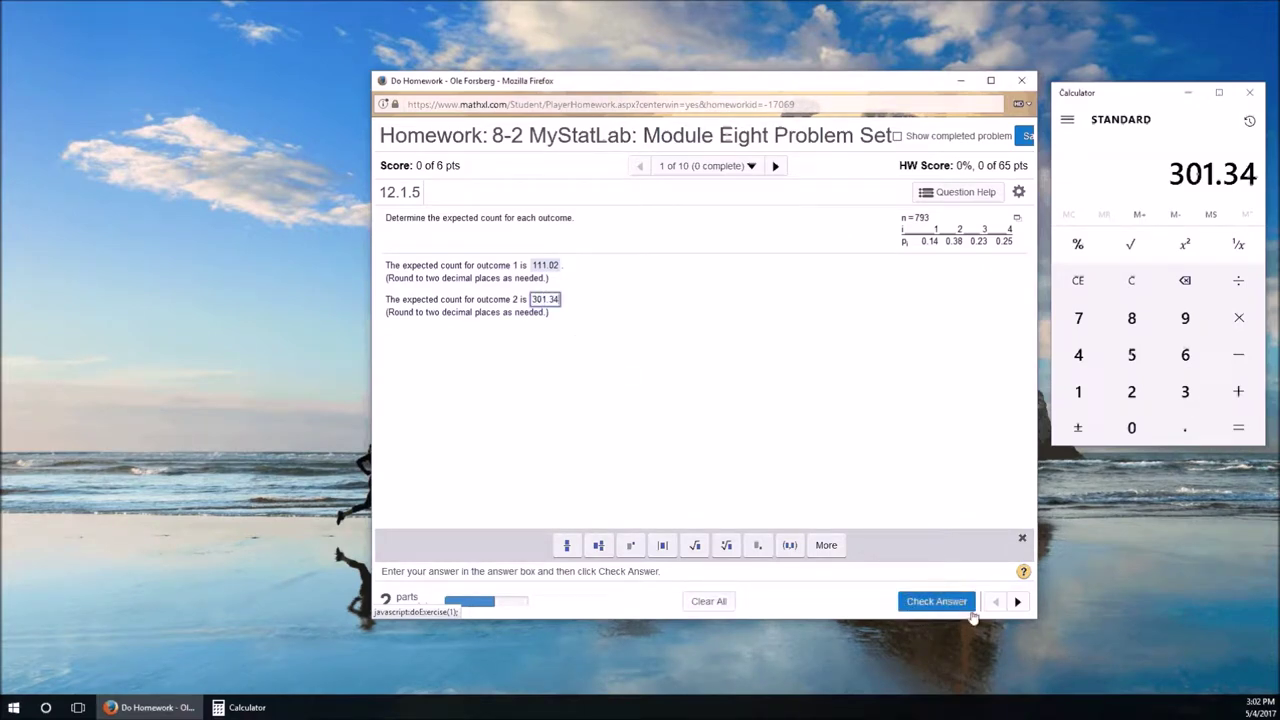
{"action": "left_click", "coordinate": [942, 601]}
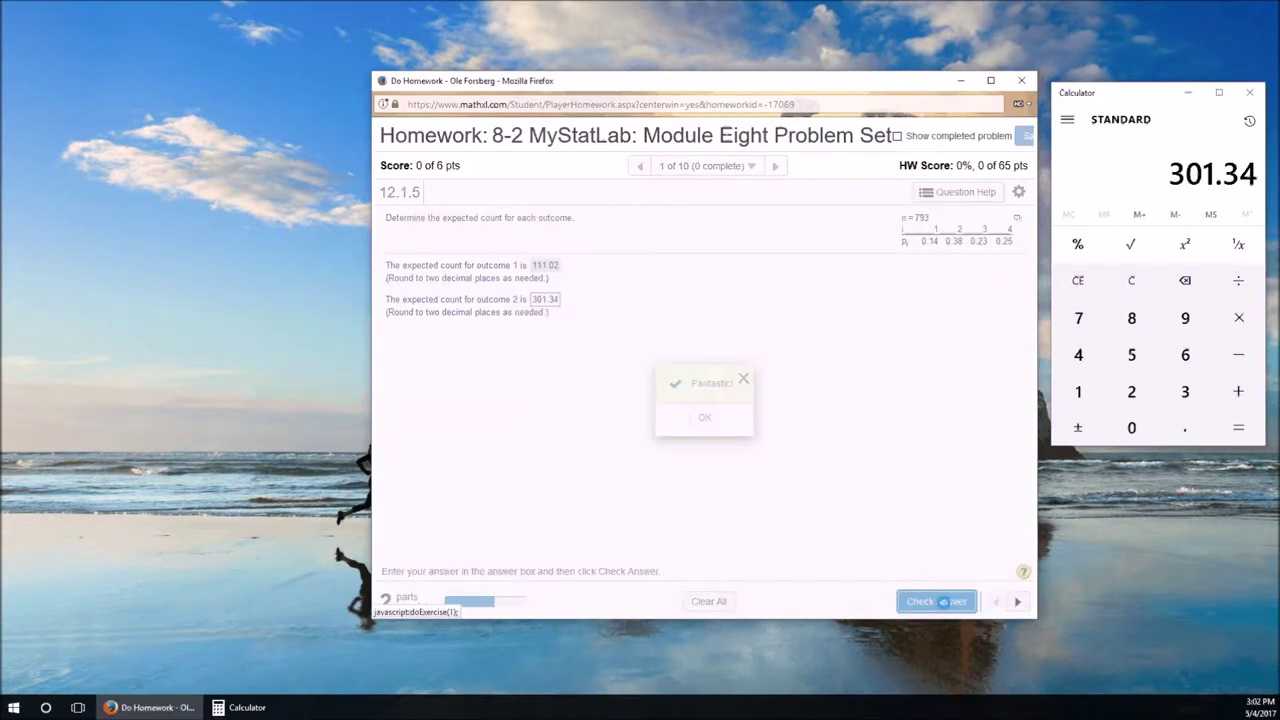
Compute 793 × 0.23 and enter 182.39 as outcome 3's expected count, accepted as correct.
{"action": "left_click", "coordinate": [705, 419]}
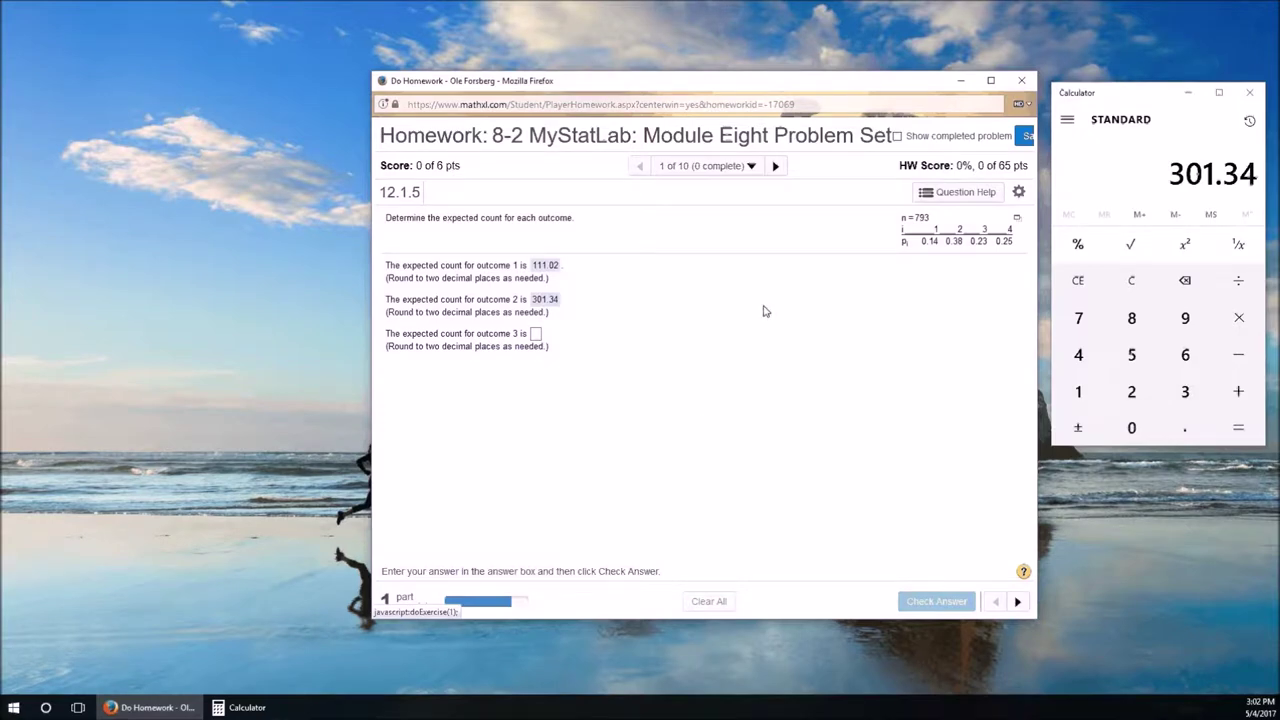
{"action": "left_click", "coordinate": [1132, 283]}
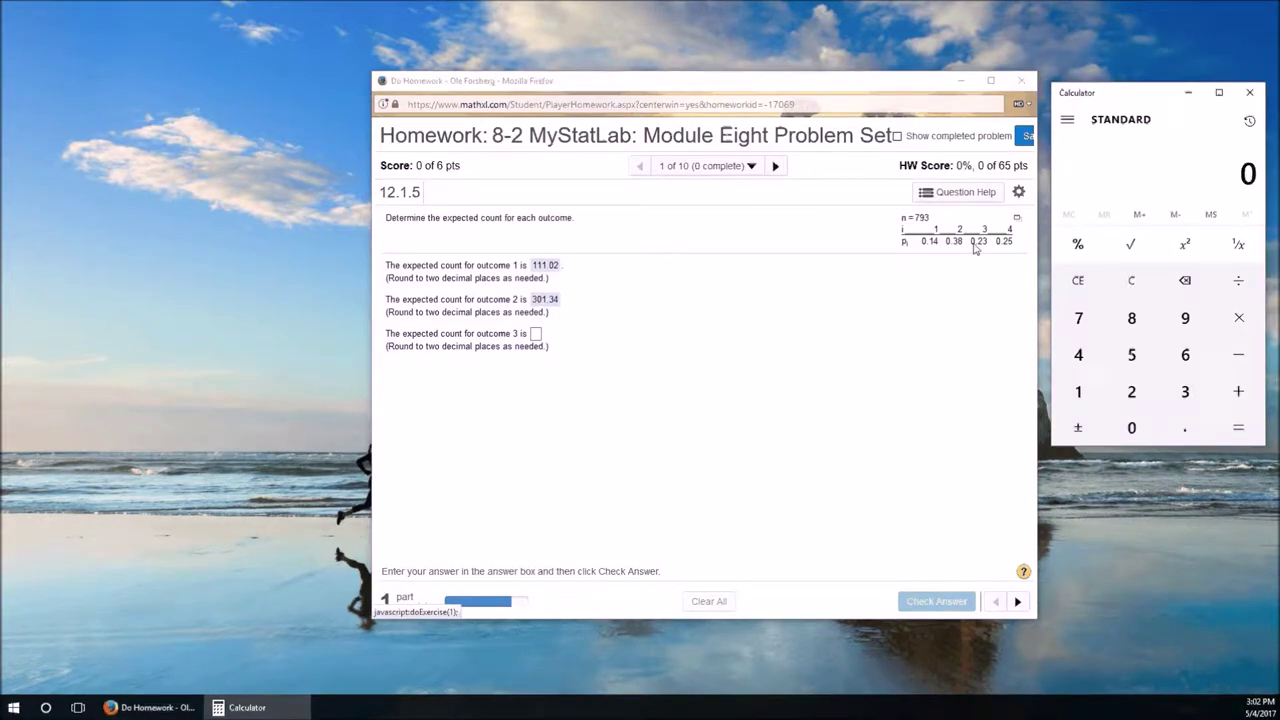
{"action": "left_click", "coordinate": [1079, 320]}
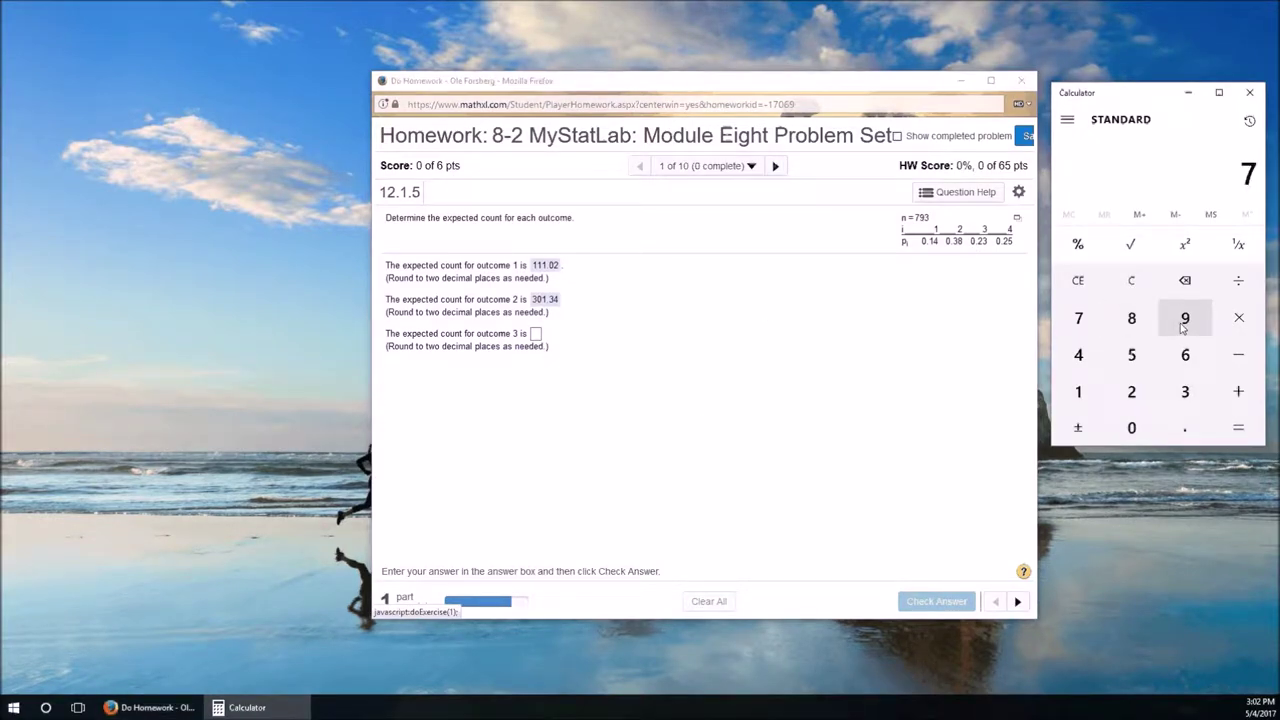
{"action": "left_click", "coordinate": [1185, 318]}
{"action": "left_click", "coordinate": [1185, 391]}
{"action": "left_click", "coordinate": [1239, 317]}
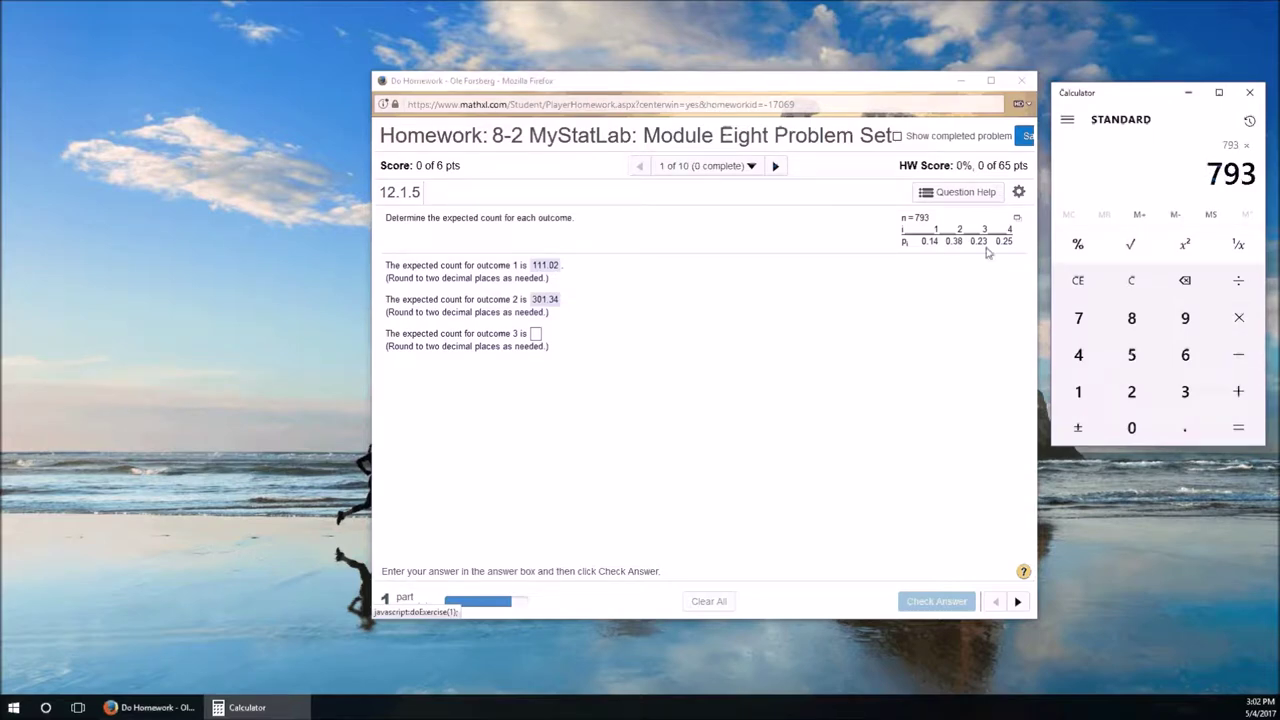
{"action": "left_click", "coordinate": [1179, 426]}
{"action": "left_click", "coordinate": [1131, 391]}
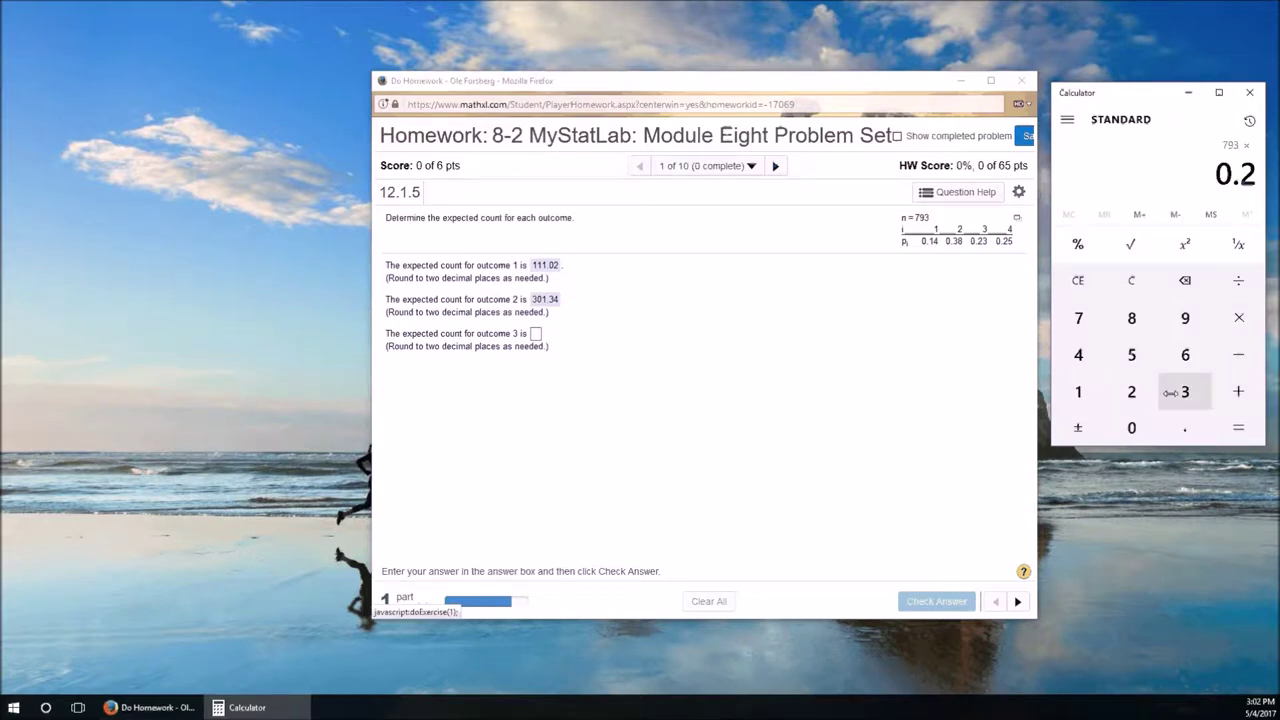
{"action": "left_click", "coordinate": [1172, 392]}
{"action": "left_click", "coordinate": [1232, 426]}
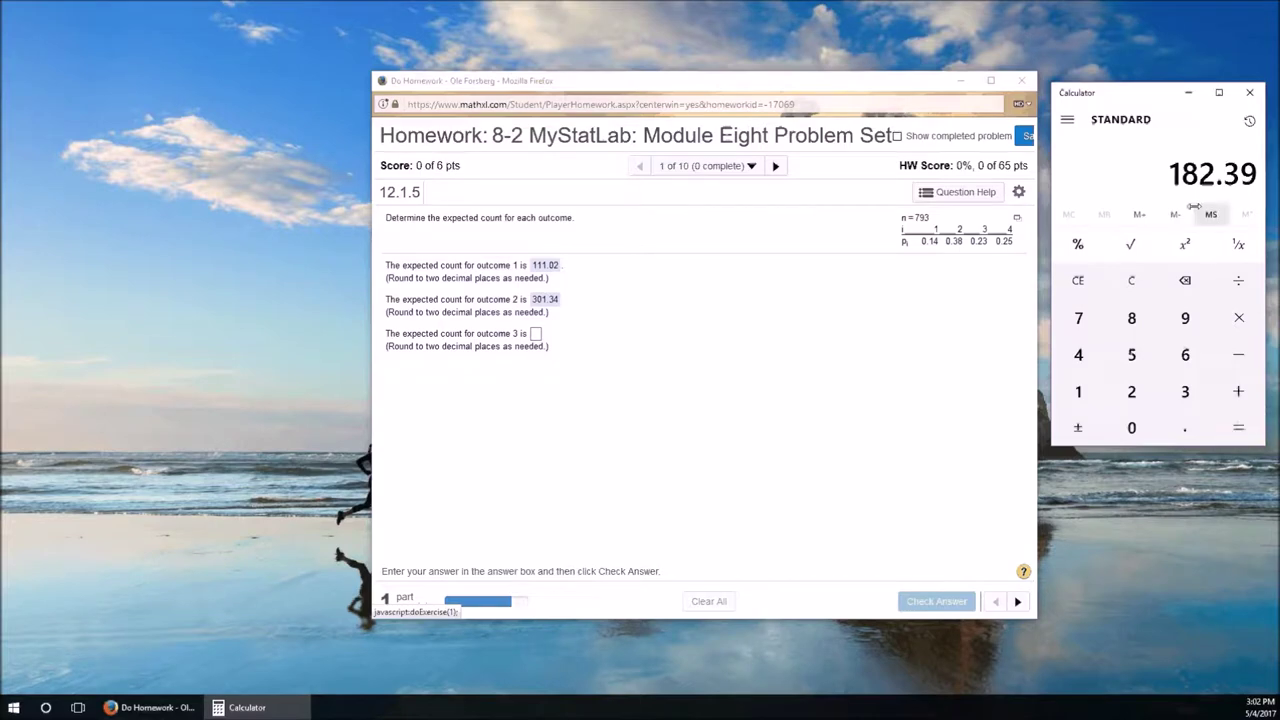
{"action": "left_click", "coordinate": [535, 336]}
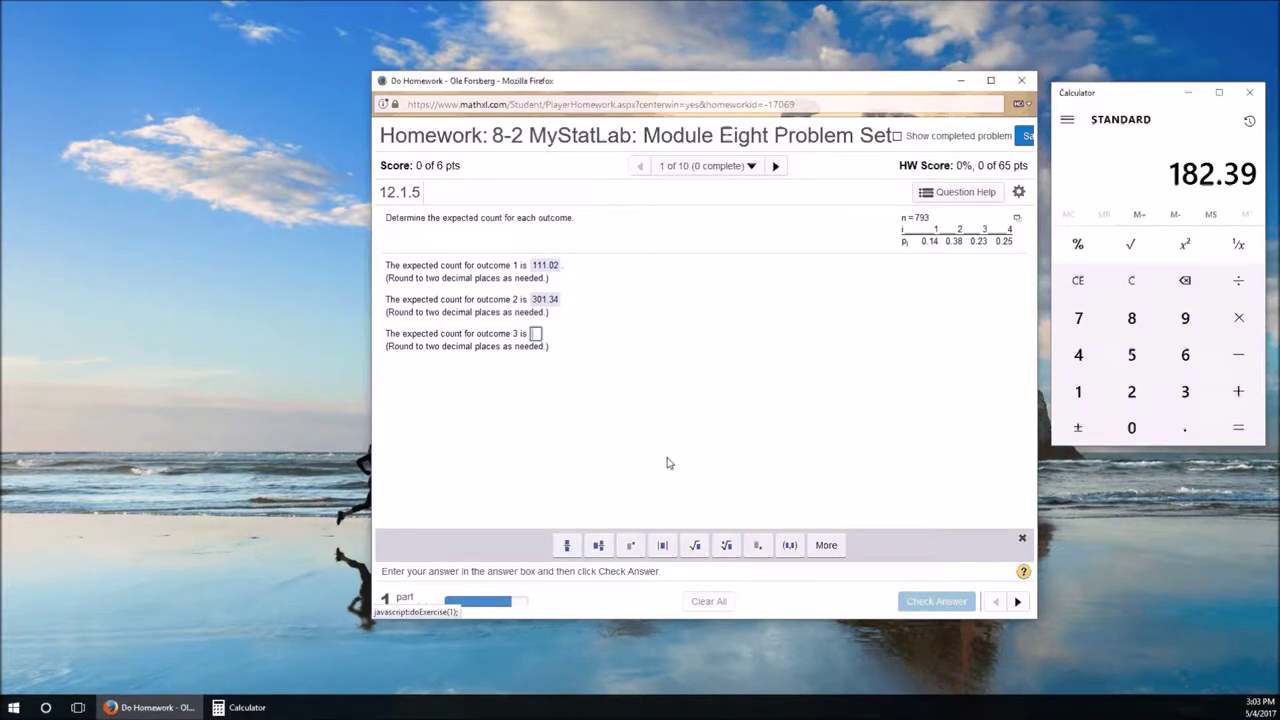
{"action": "type", "text": "182.3"}
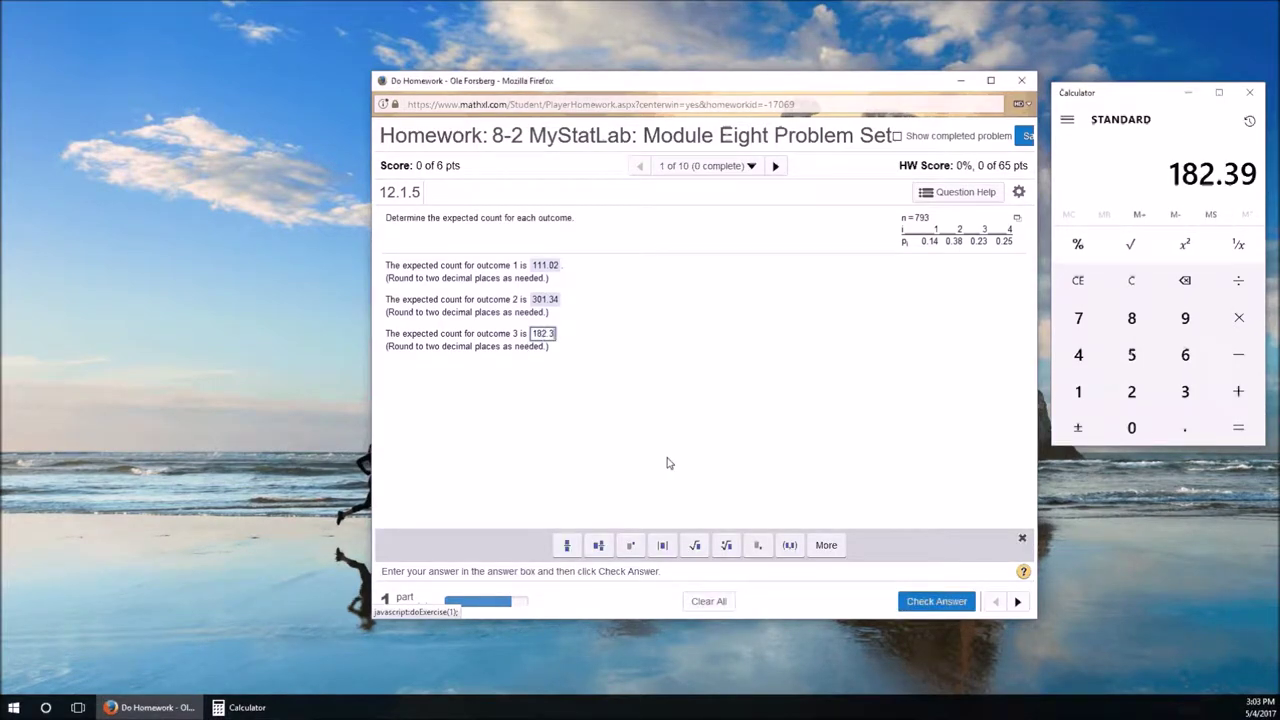
{"action": "type", "text": "9"}
{"action": "key", "text": "Return"}
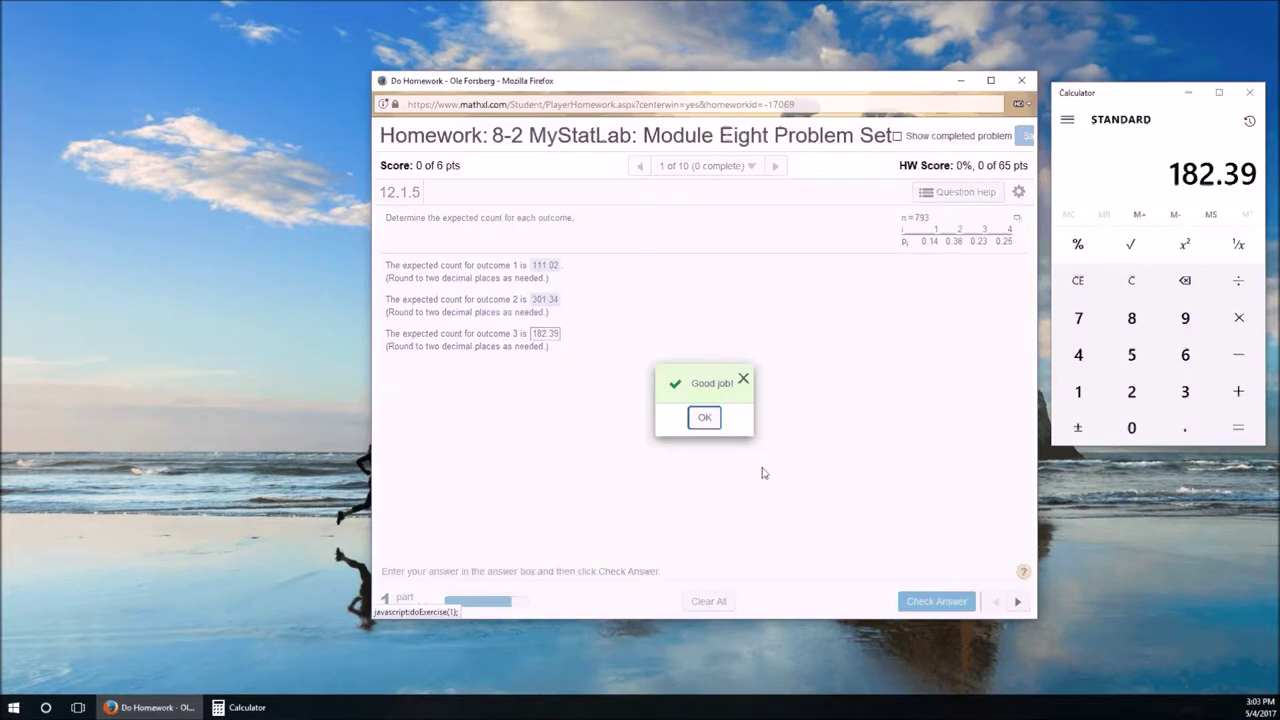
{"action": "left_click", "coordinate": [706, 420]}
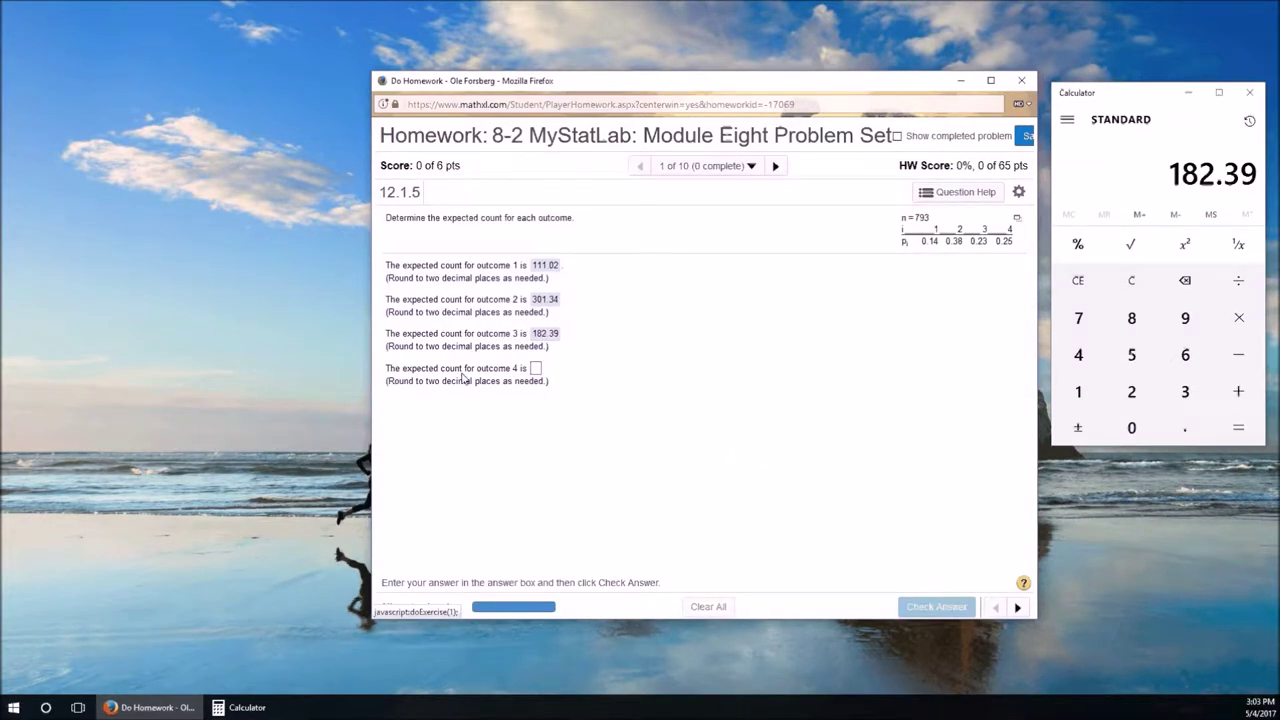
Compute 793 × 0.25, enter 198.25 for outcome 4 and submit the completed question.
{"action": "key", "text": "alt+Tab"}
{"action": "key", "text": "Escape"}
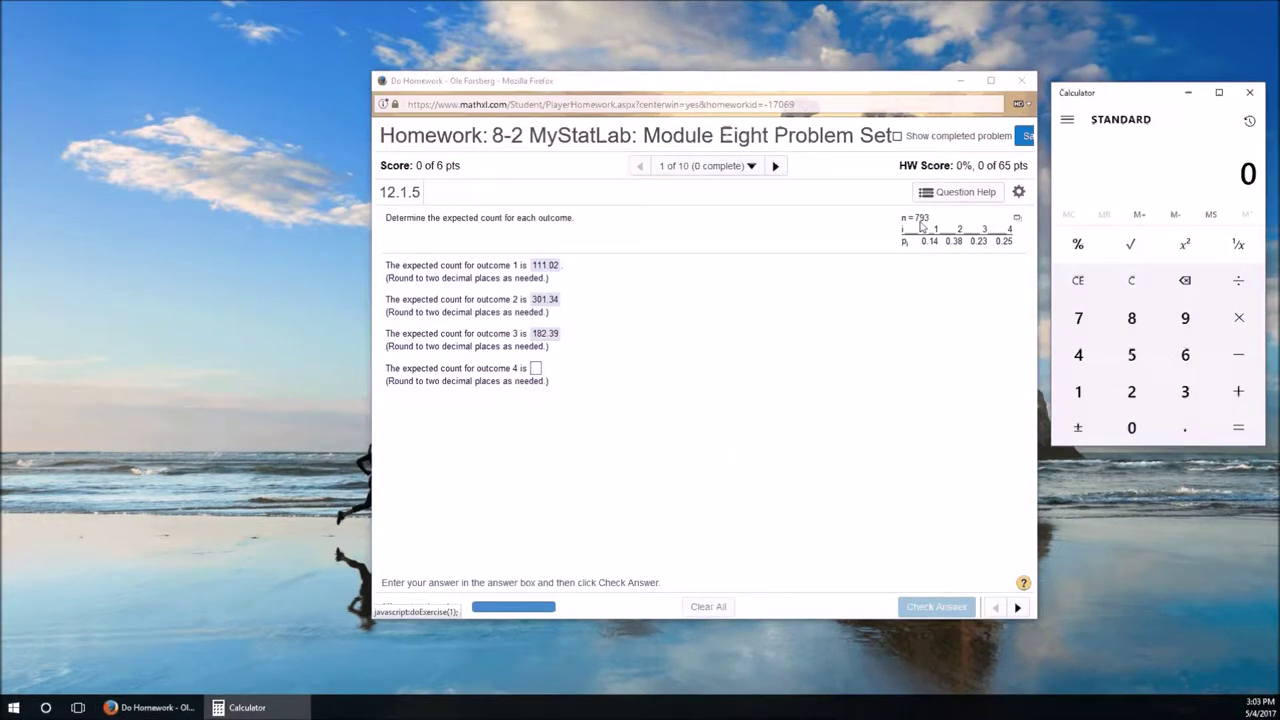
{"action": "left_click", "coordinate": [1086, 328]}
{"action": "left_click", "coordinate": [1185, 318]}
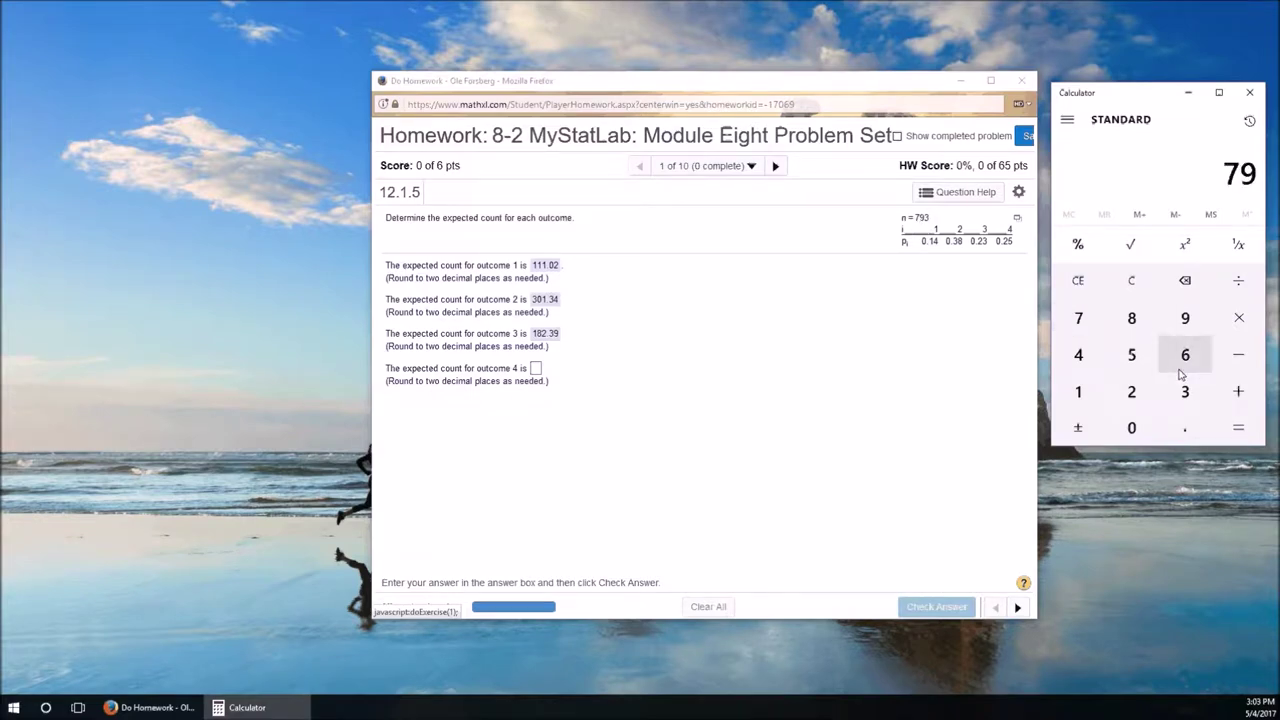
{"action": "left_click", "coordinate": [1181, 376]}
{"action": "left_click", "coordinate": [1239, 318]}
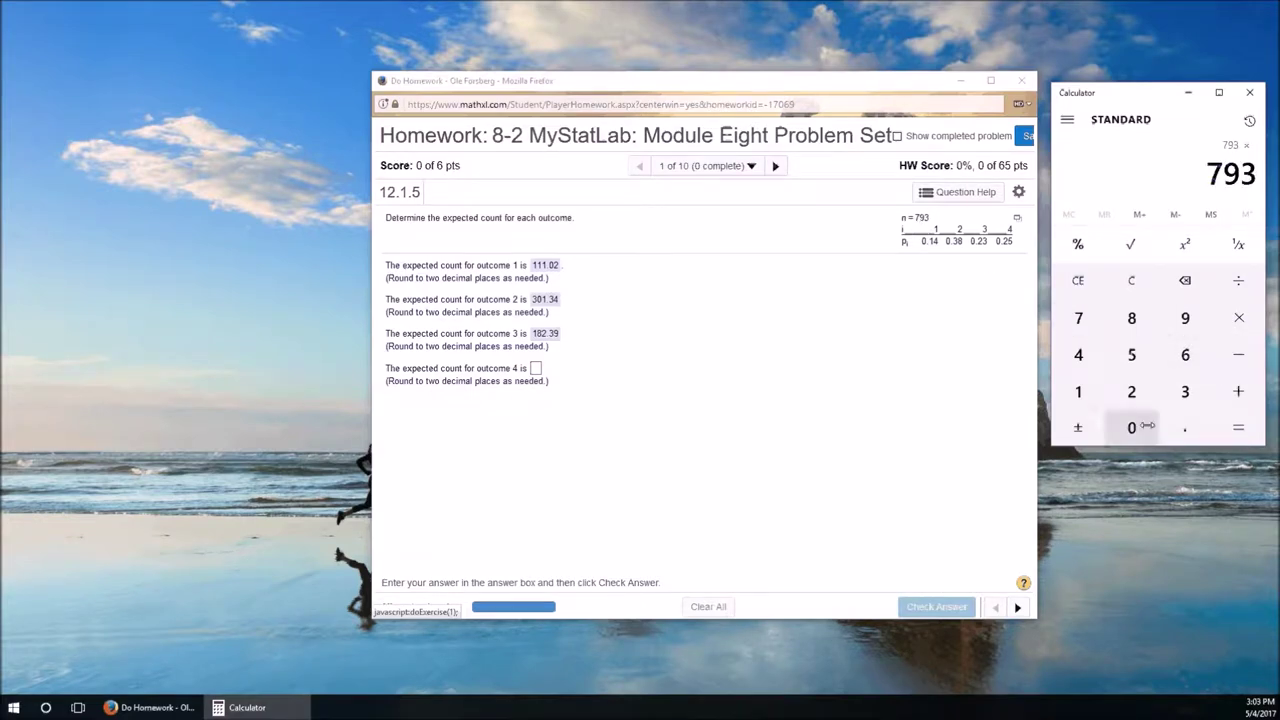
{"action": "left_click", "coordinate": [1131, 427]}
{"action": "left_click", "coordinate": [1185, 427]}
{"action": "left_click", "coordinate": [1131, 391]}
{"action": "left_click", "coordinate": [1131, 354]}
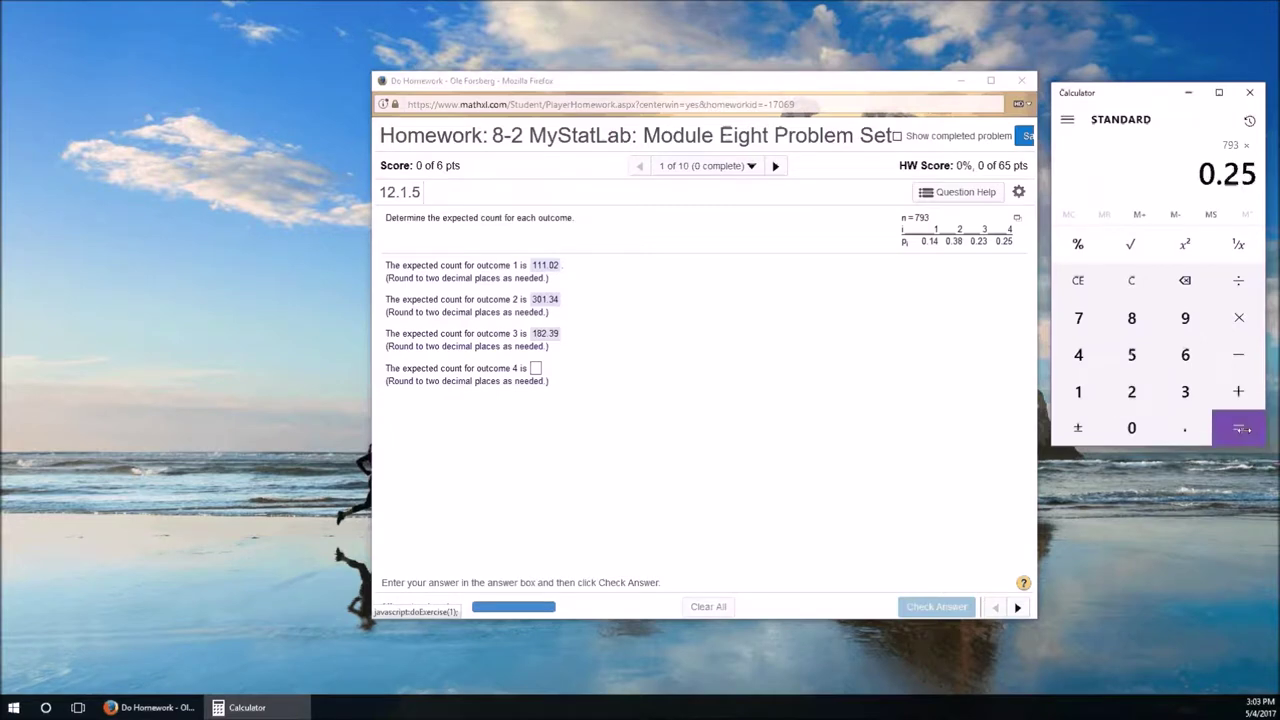
{"action": "left_click", "coordinate": [1241, 428]}
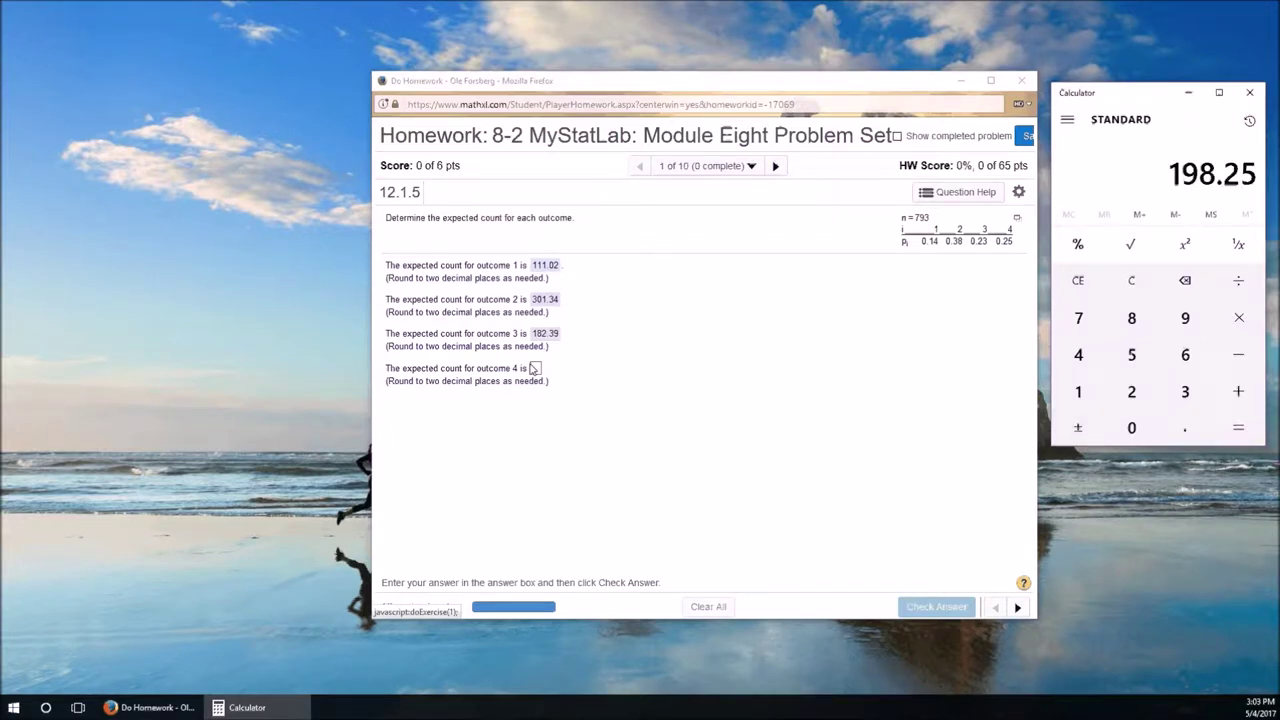
{"action": "left_click", "coordinate": [535, 369]}
{"action": "type", "text": "19"}
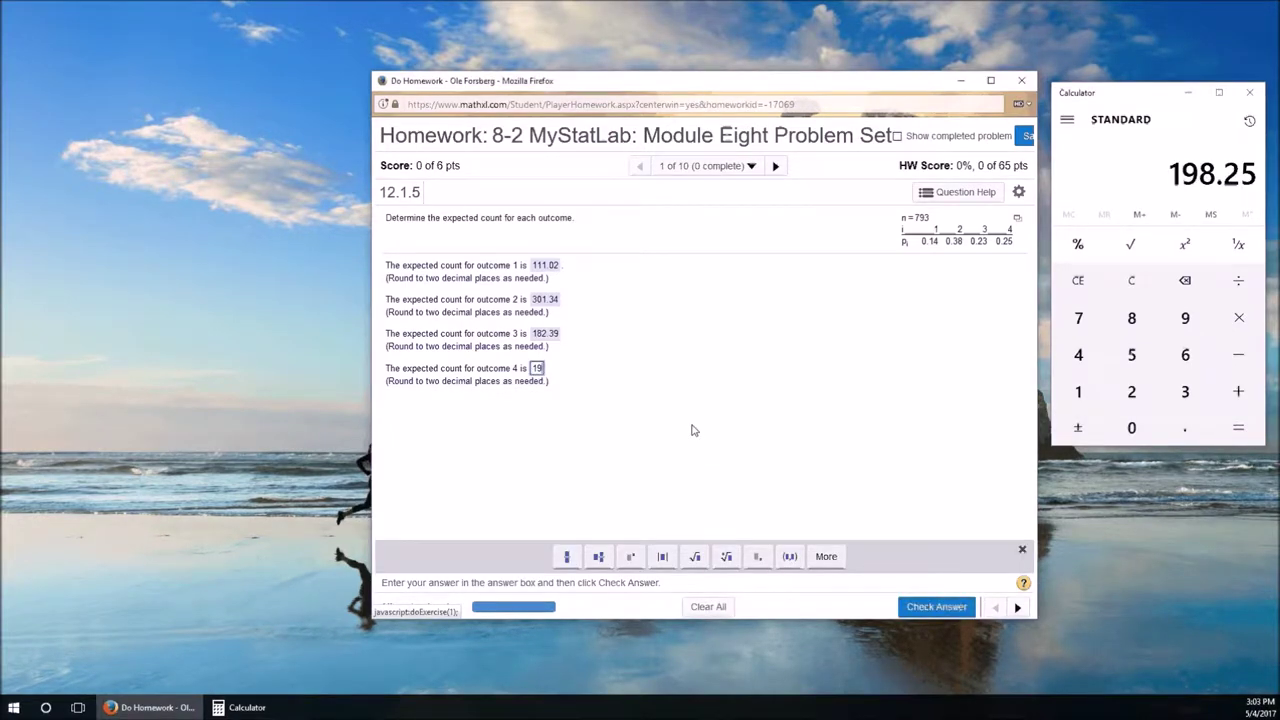
{"action": "type", "text": "8.25"}
{"action": "left_click", "coordinate": [955, 606]}
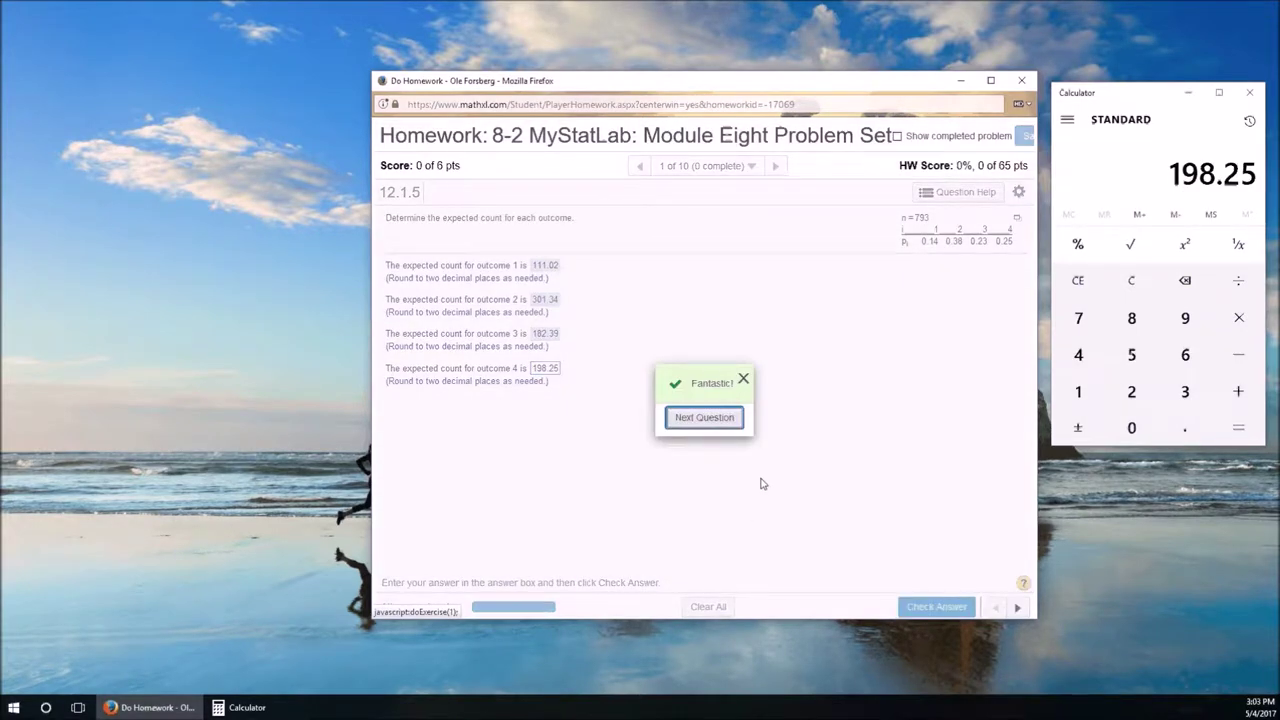
{"action": "left_click", "coordinate": [743, 380]}
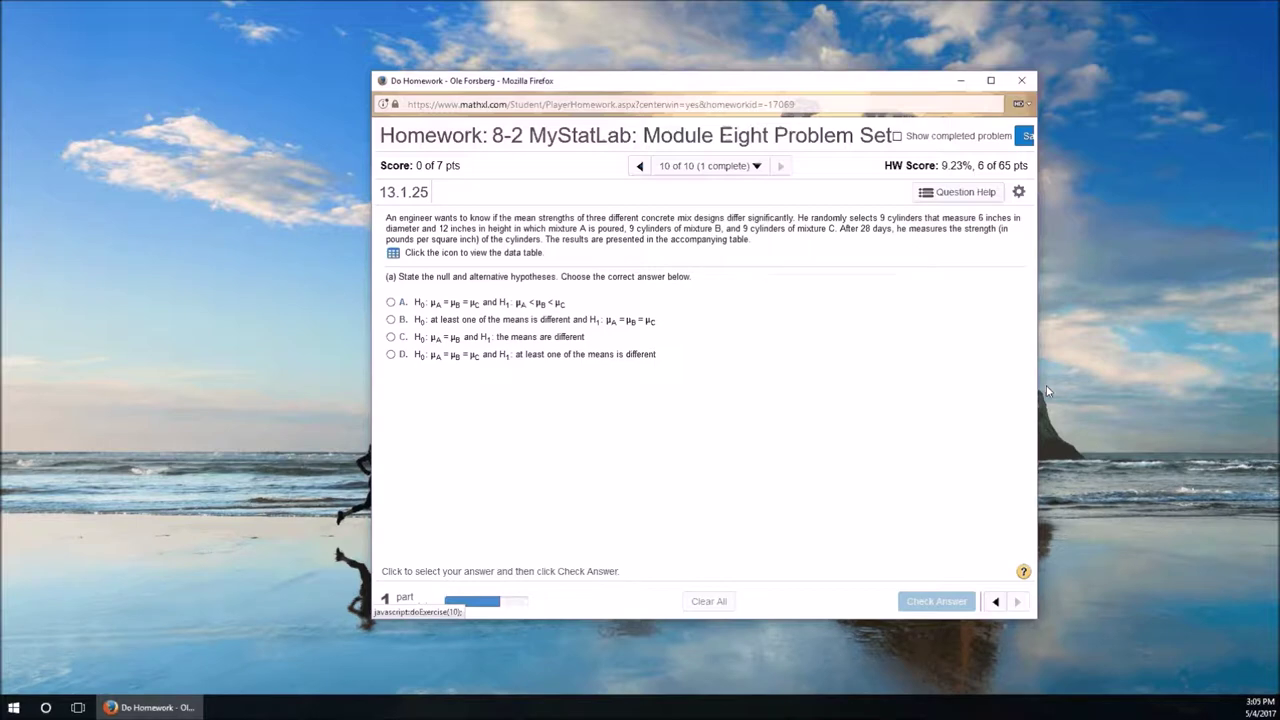
Widen the homework window slightly to view question 13.1.25.
{"action": "left_click_drag", "start_coordinate": [1046, 385], "coordinate": [1068, 388]}
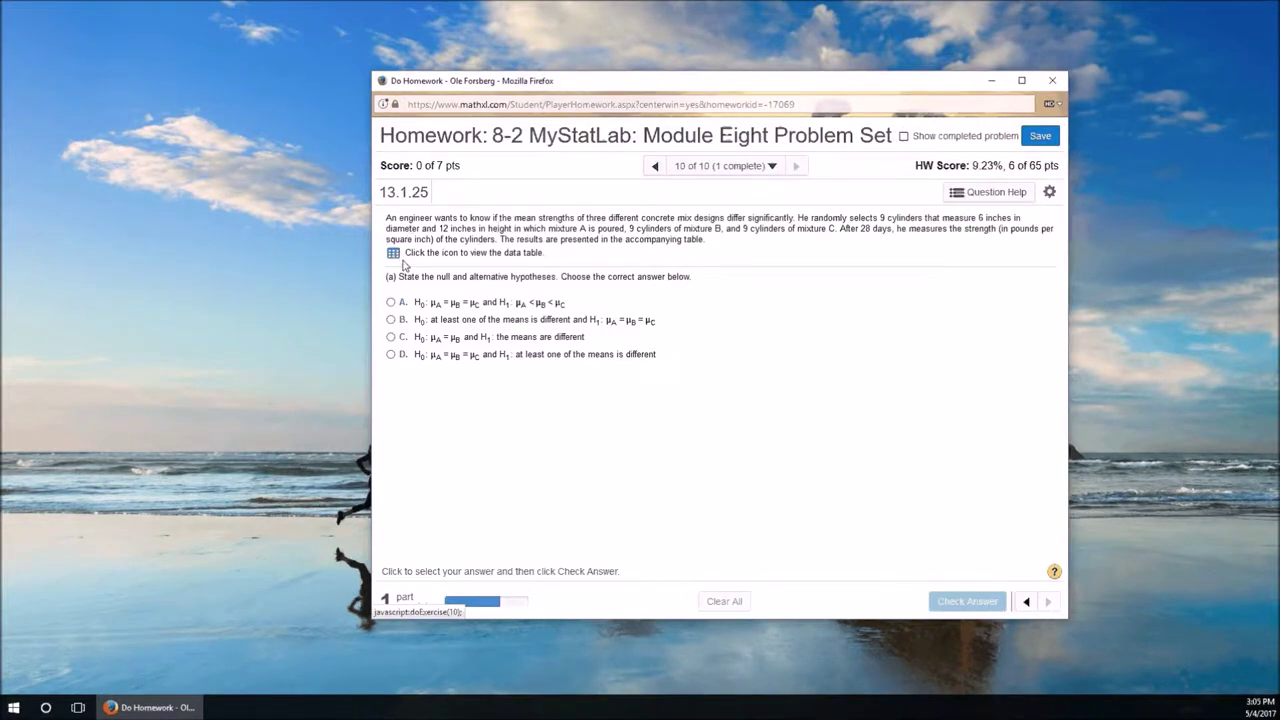
Show the concrete strength data table and its full data set options, choosing StatCrunch.
{"action": "left_click", "coordinate": [393, 254]}
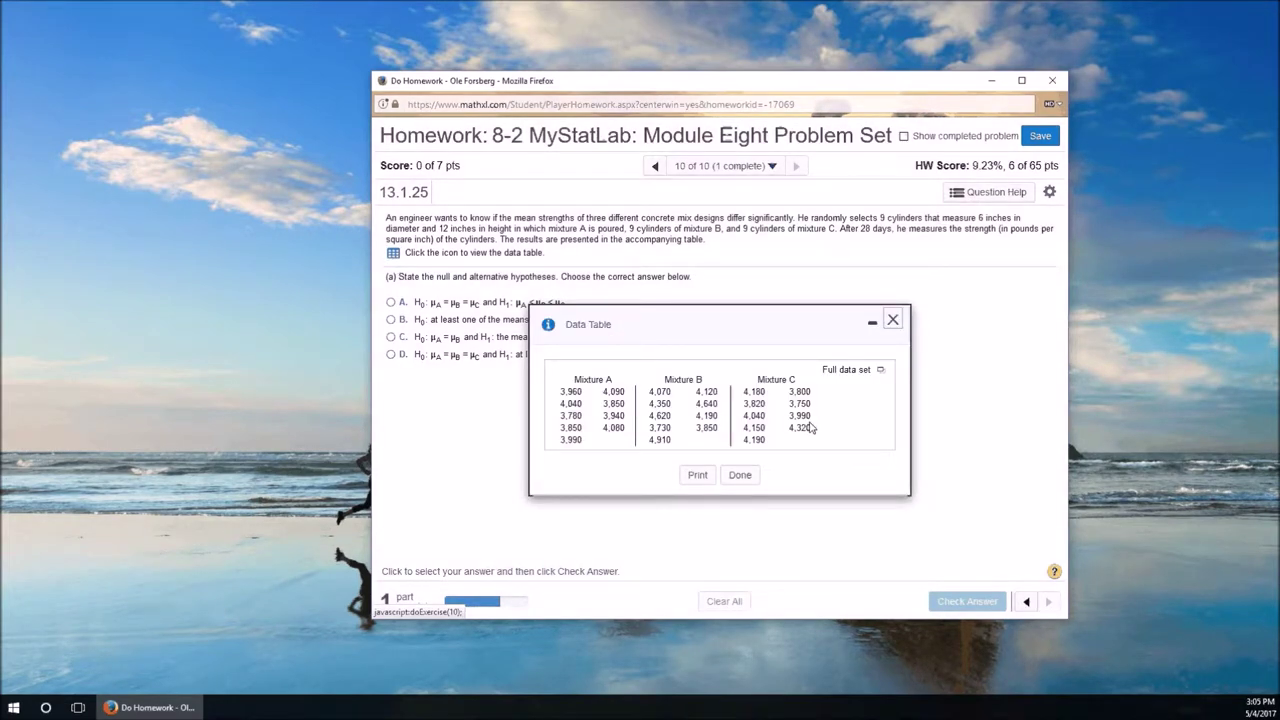
{"action": "left_click", "coordinate": [881, 370]}
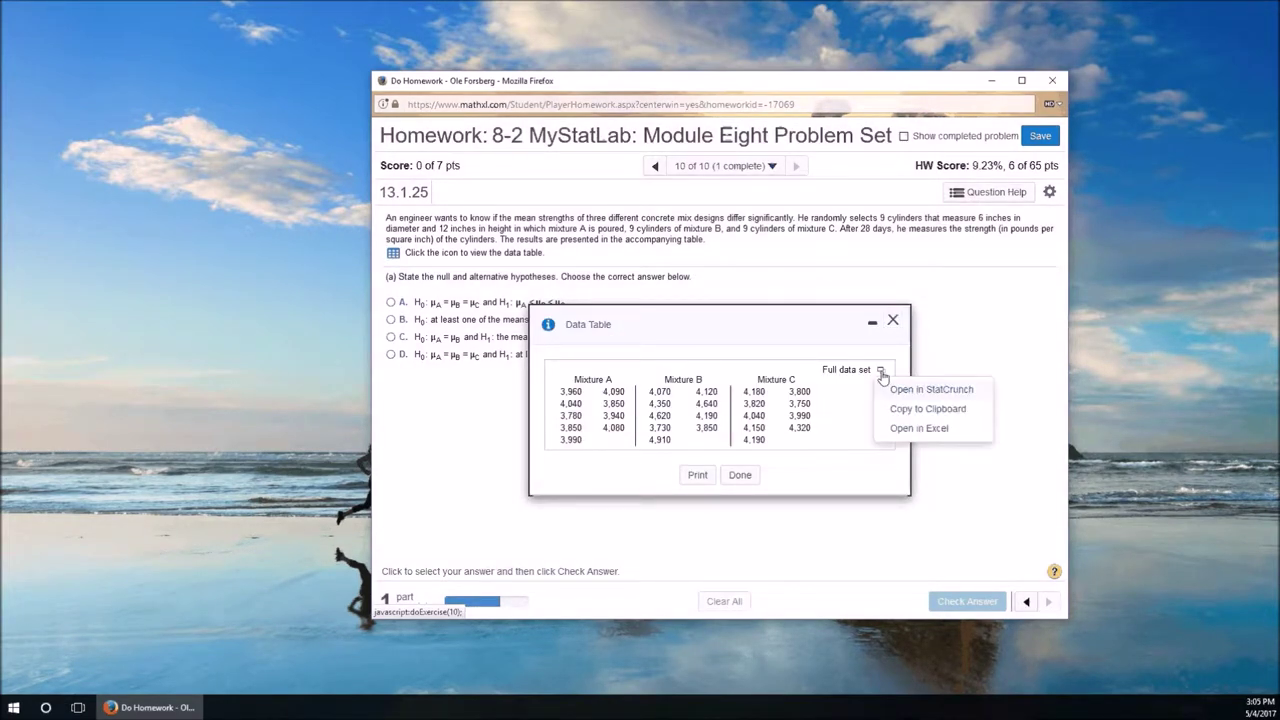
{"action": "left_click", "coordinate": [886, 393]}
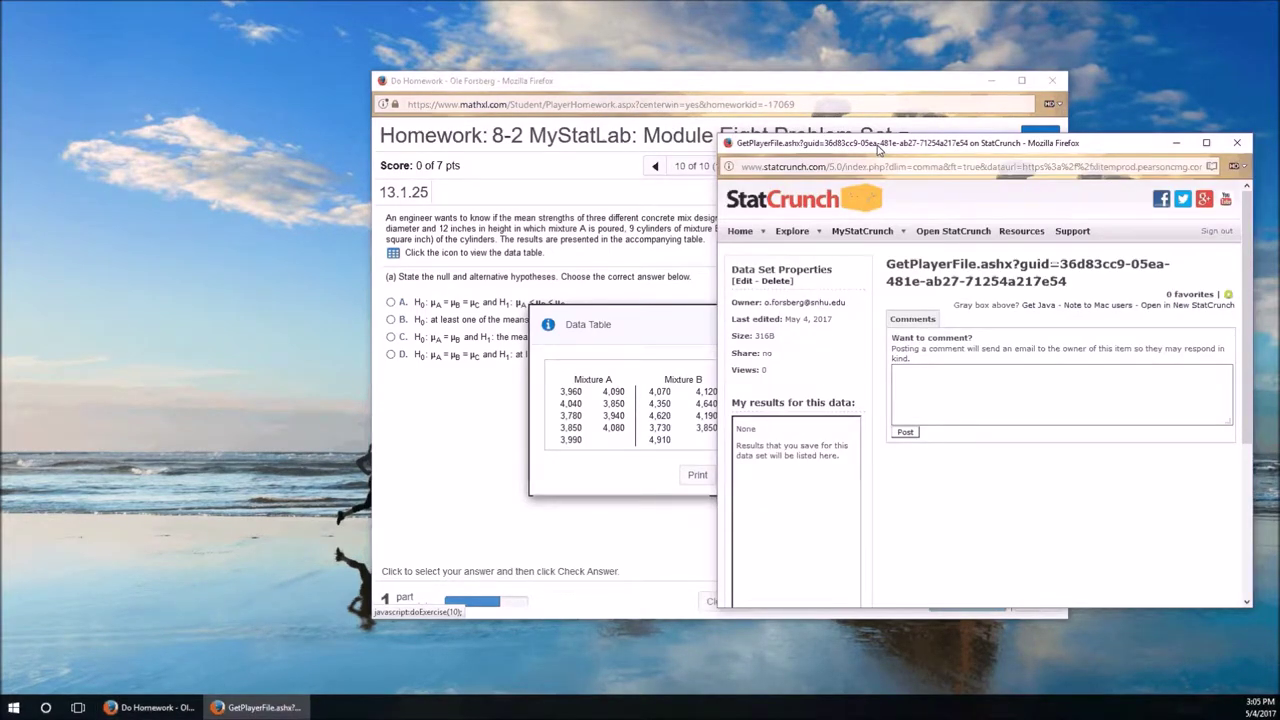
Load the Mixture A–C data into StatCrunch's spreadsheet and narrow that window to reveal the homework.
{"action": "left_click", "coordinate": [1195, 314]}
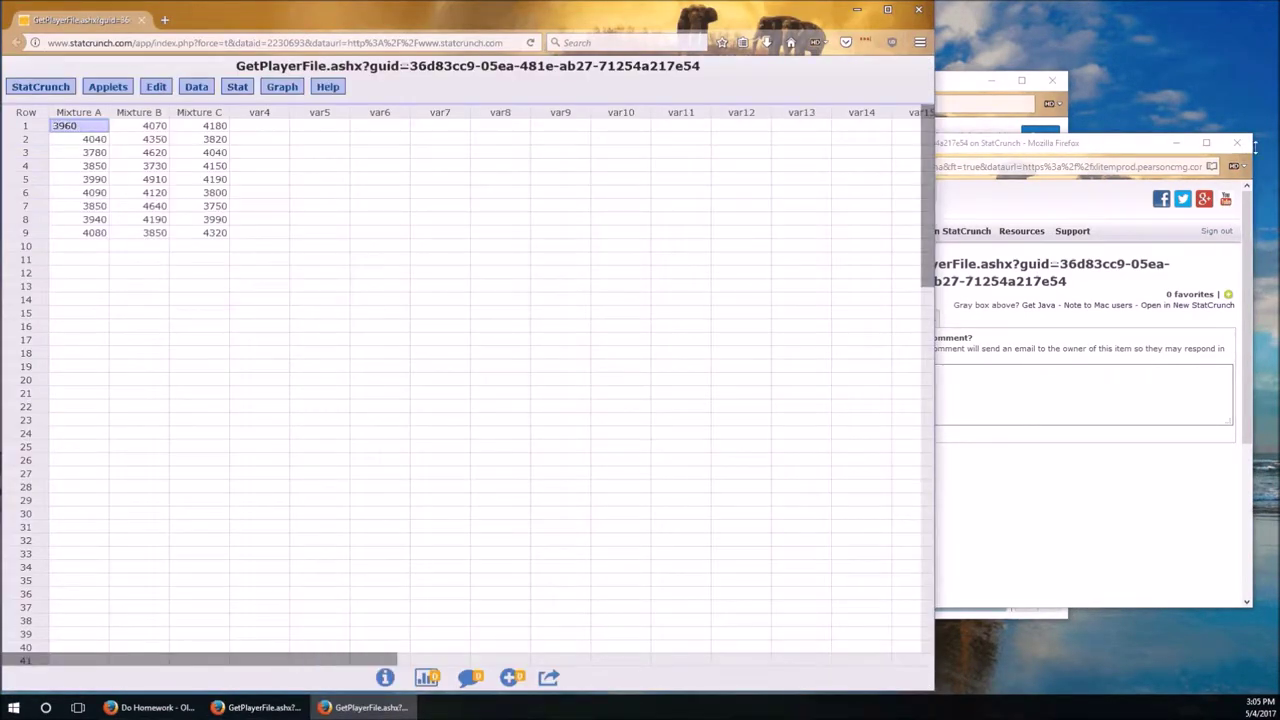
{"action": "left_click", "coordinate": [1237, 142]}
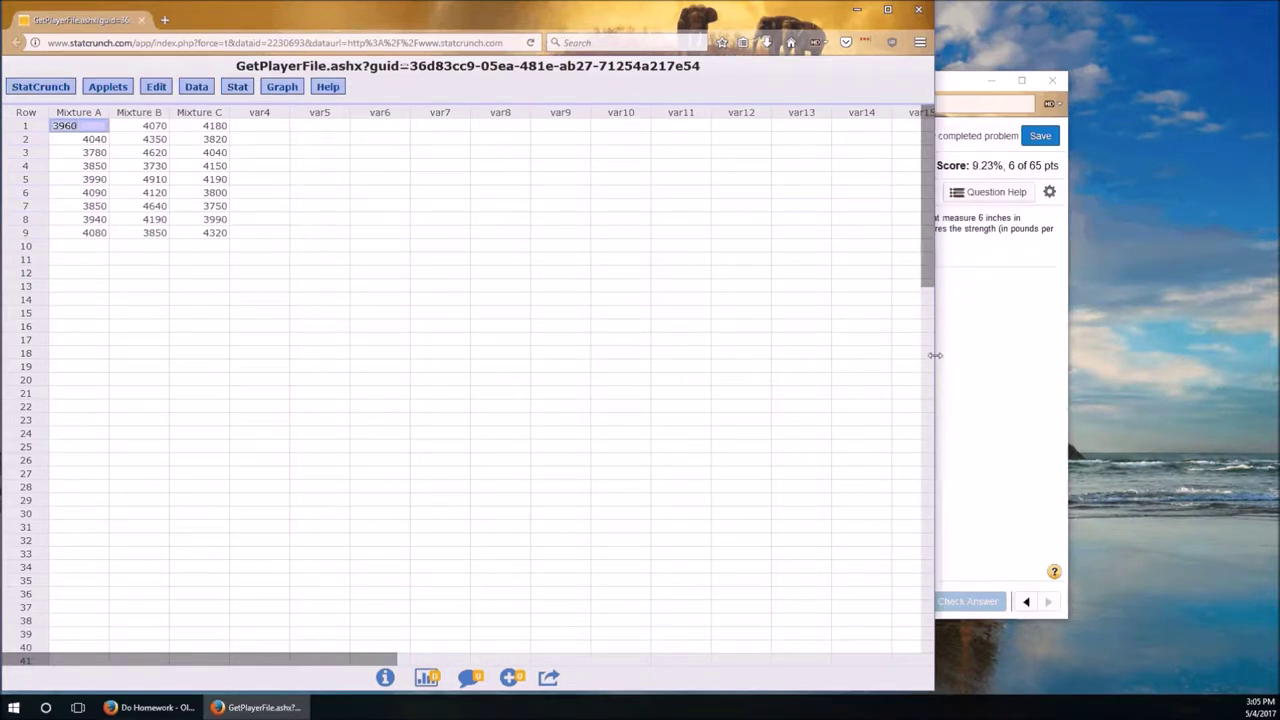
{"action": "left_click_drag", "start_coordinate": [935, 355], "coordinate": [473, 352]}
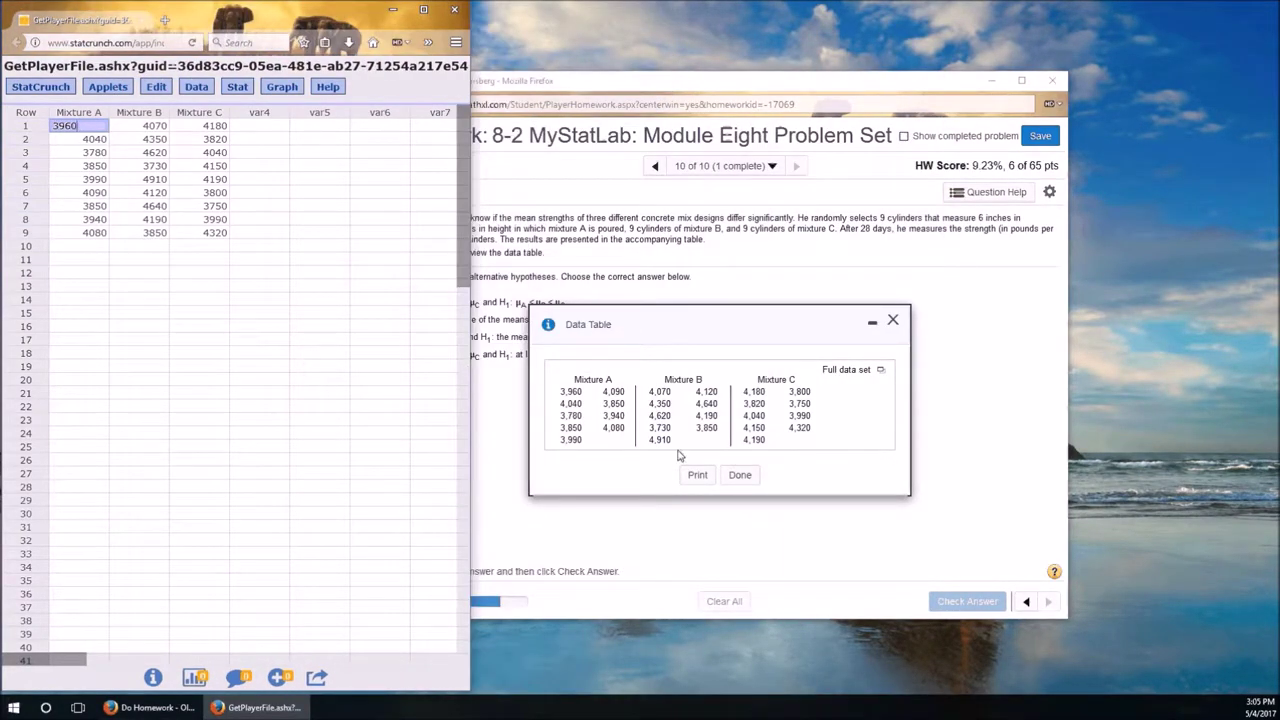
Move the homework window right and widen StatCrunch so both sit side by side.
{"action": "left_click", "coordinate": [757, 127]}
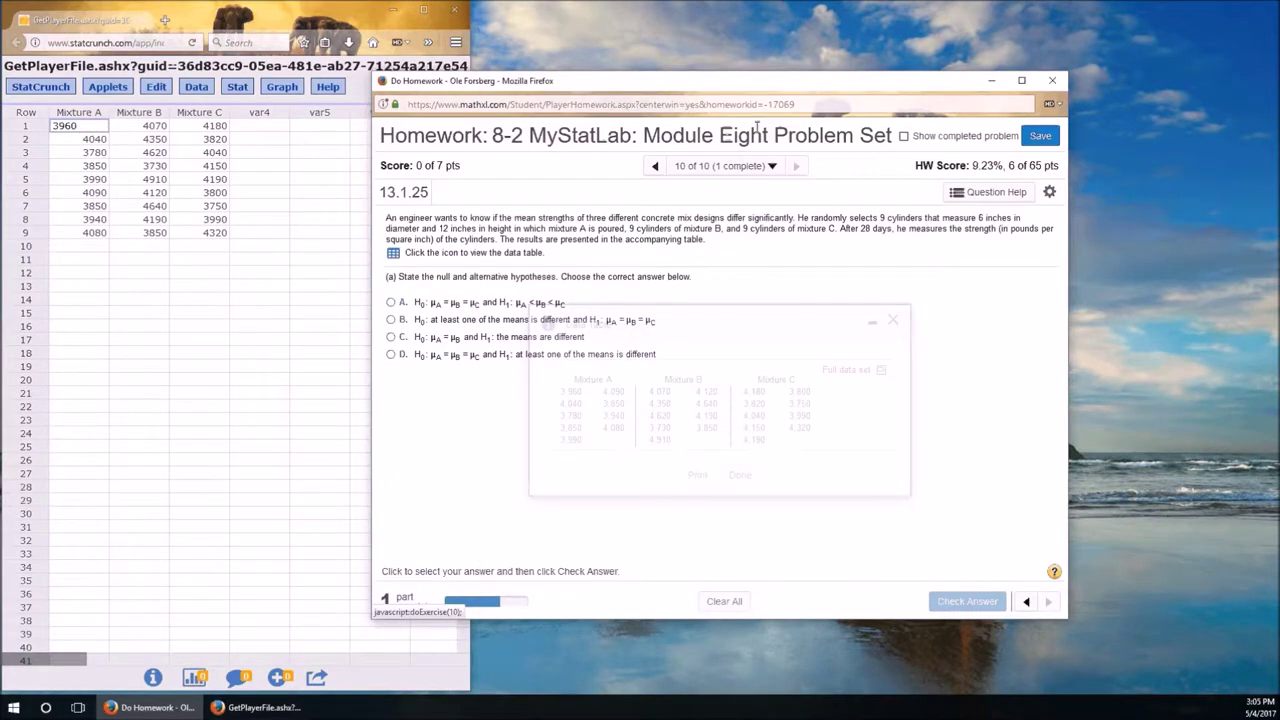
{"action": "left_click_drag", "start_coordinate": [695, 81], "coordinate": [850, 64]}
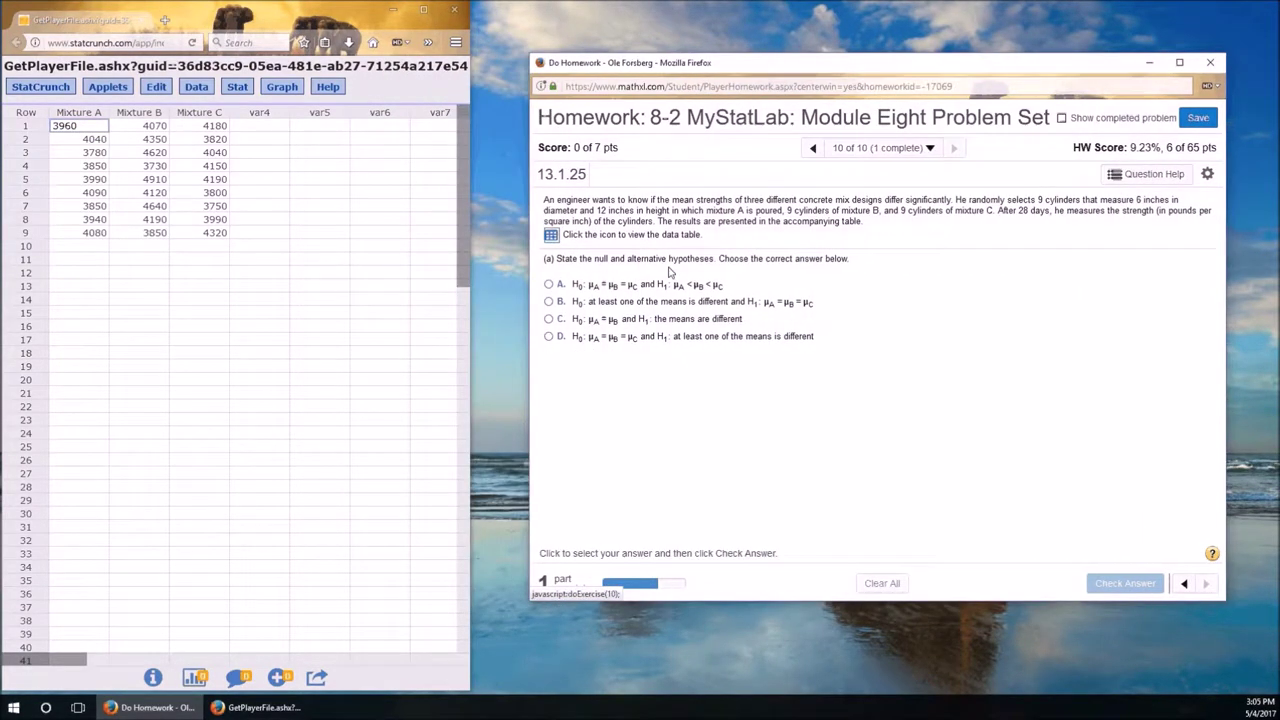
{"action": "left_click_drag", "start_coordinate": [749, 63], "coordinate": [794, 63]}
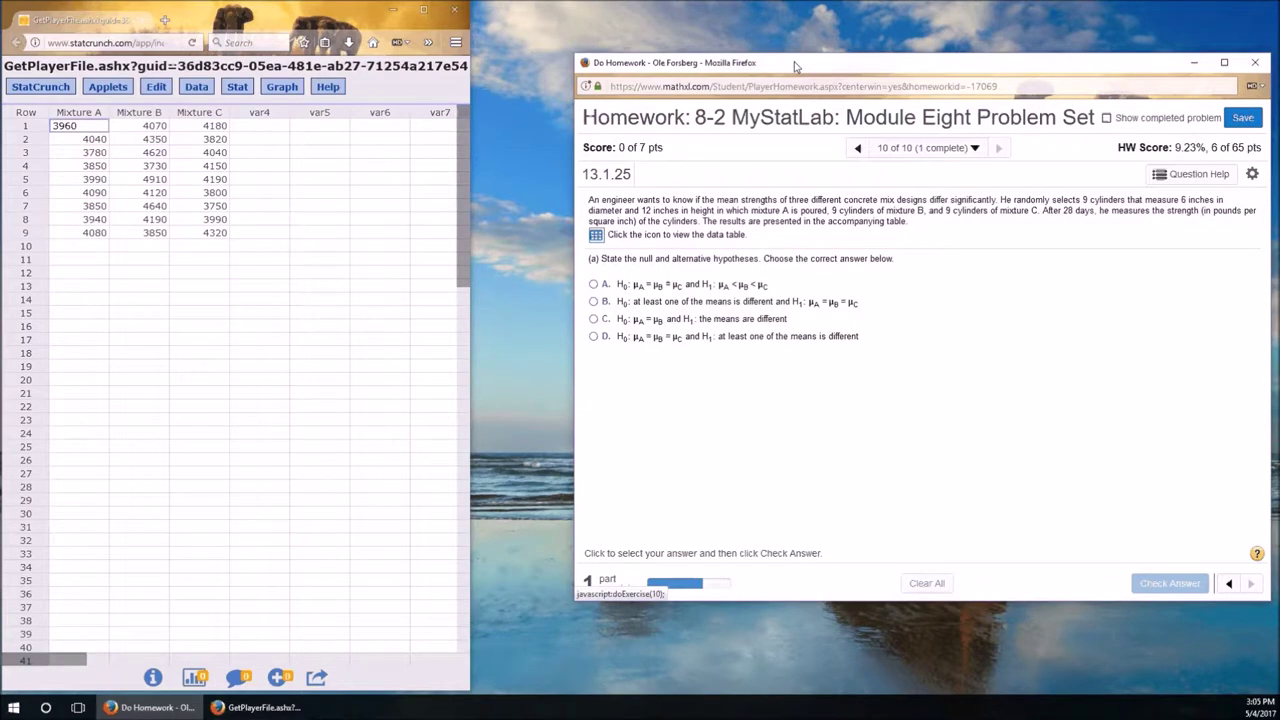
{"action": "left_click", "coordinate": [463, 226]}
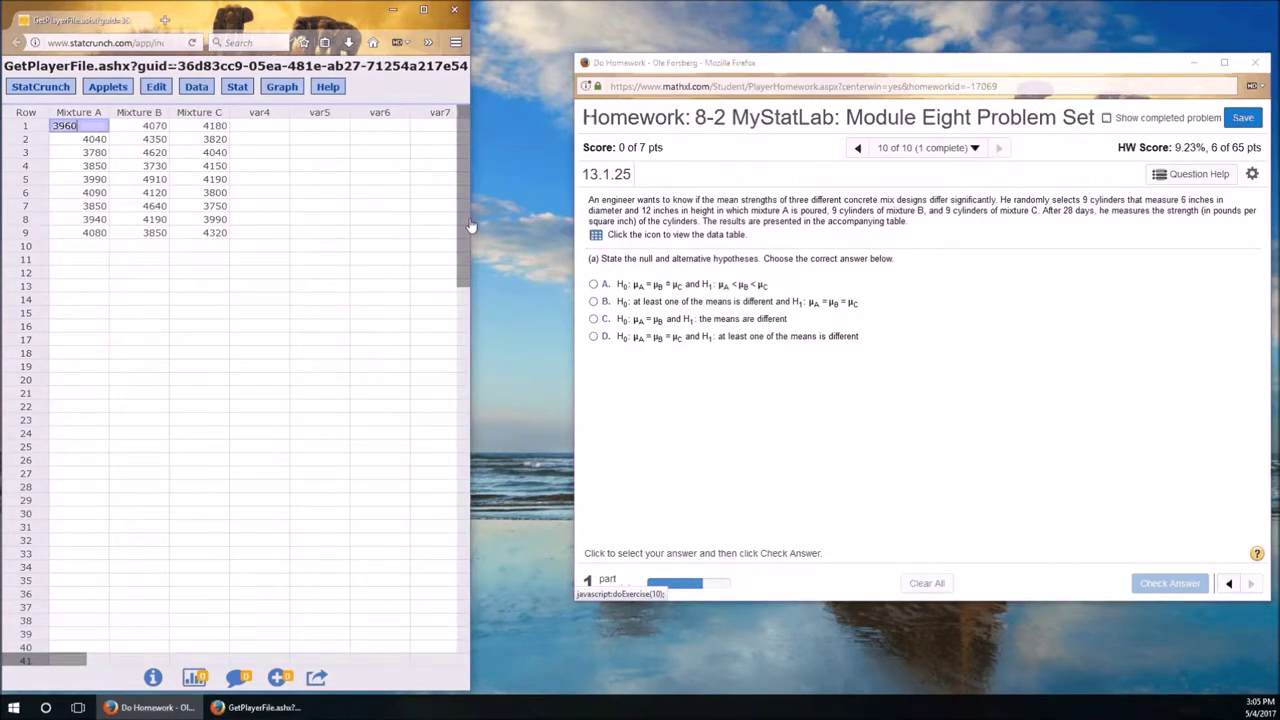
{"action": "left_click_drag", "start_coordinate": [471, 226], "coordinate": [561, 226]}
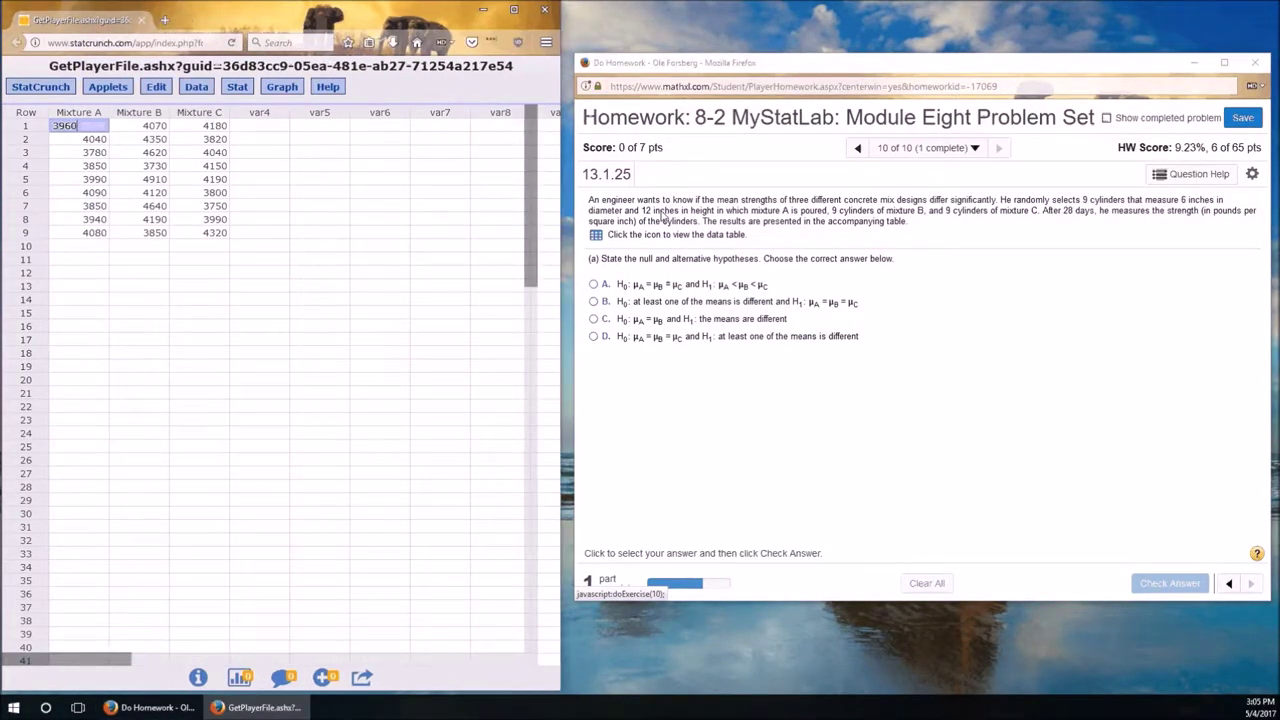
{"action": "left_click", "coordinate": [676, 203]}
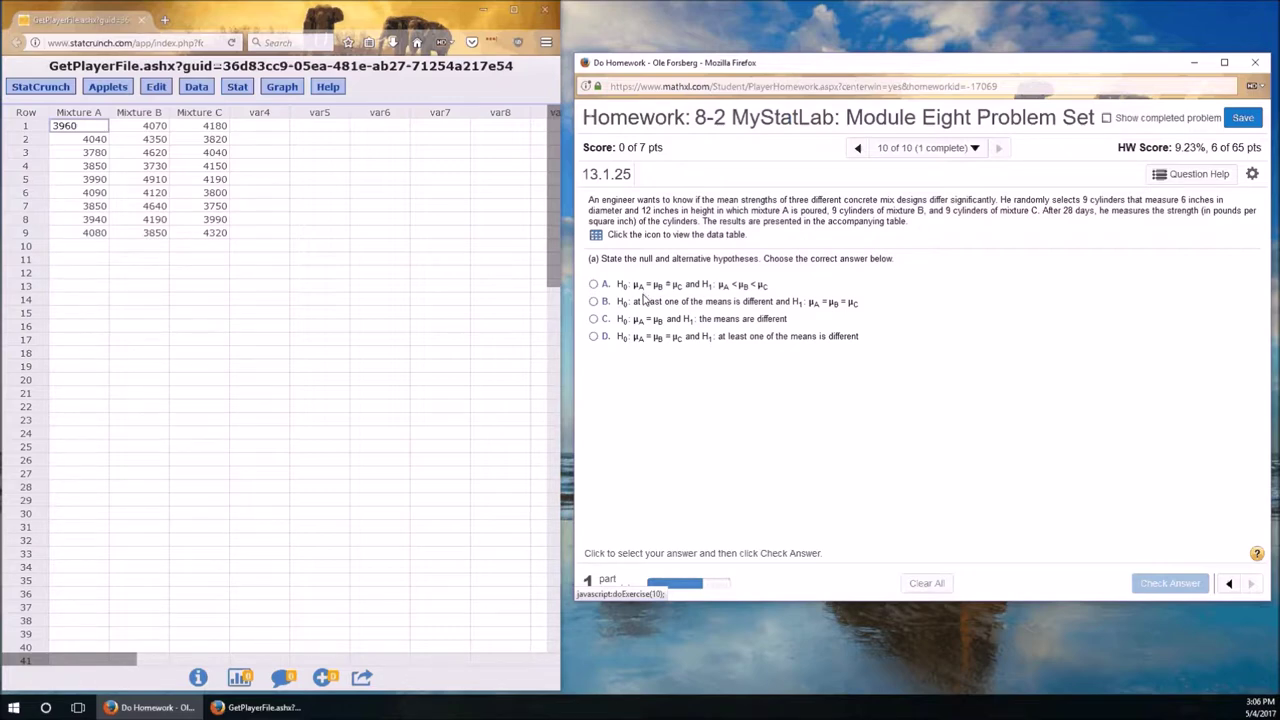
Answer part (a) with equal means versus at least one different and confirm it's correct.
{"action": "left_click", "coordinate": [597, 339]}
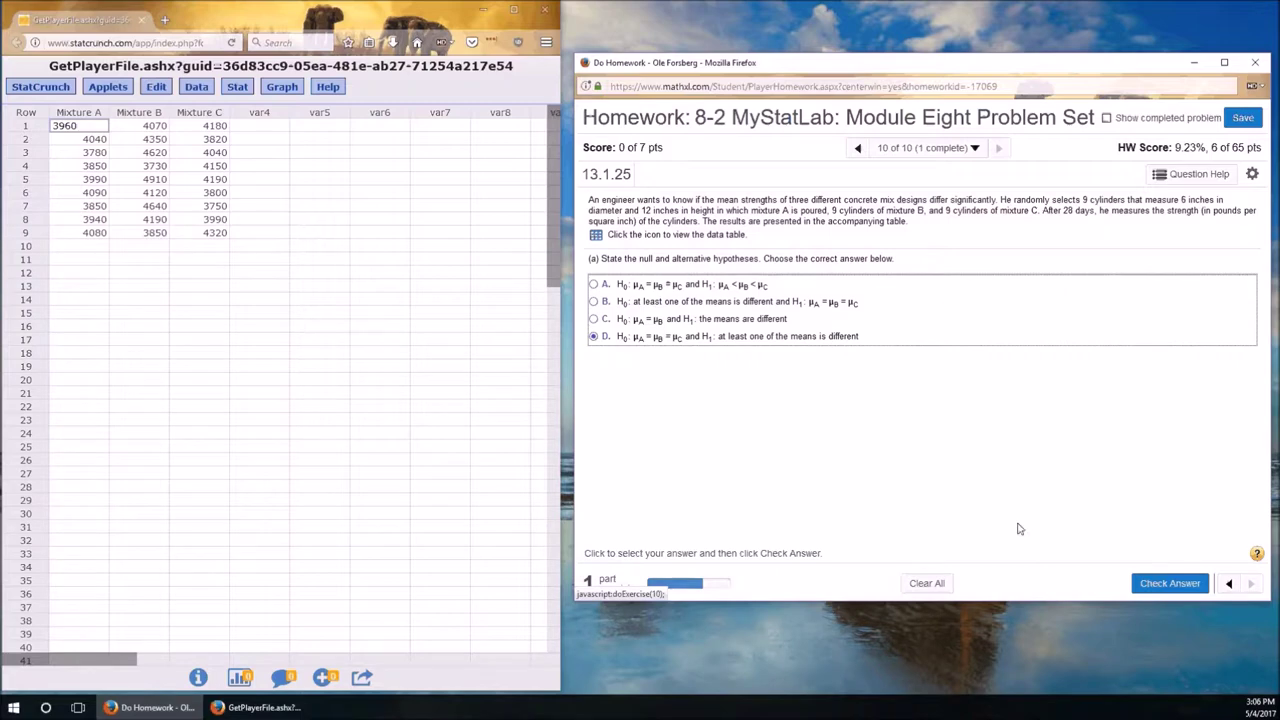
{"action": "left_click", "coordinate": [1165, 582]}
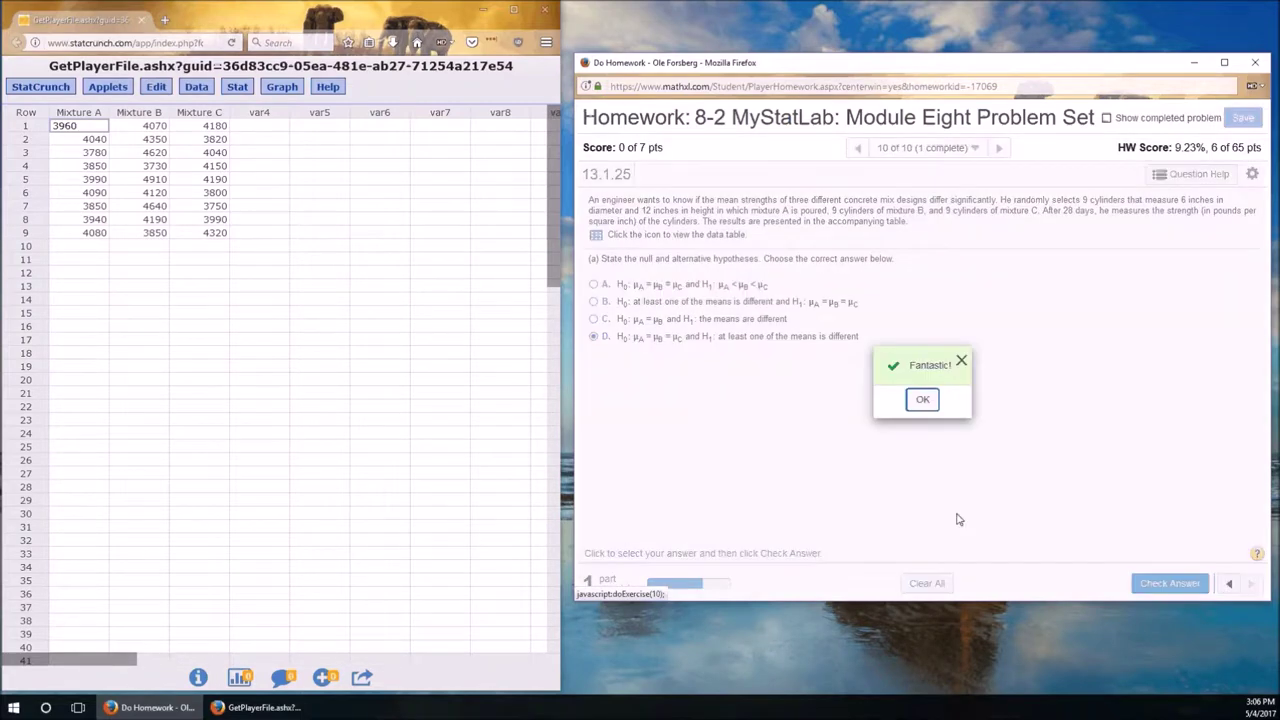
{"action": "left_click", "coordinate": [924, 397]}
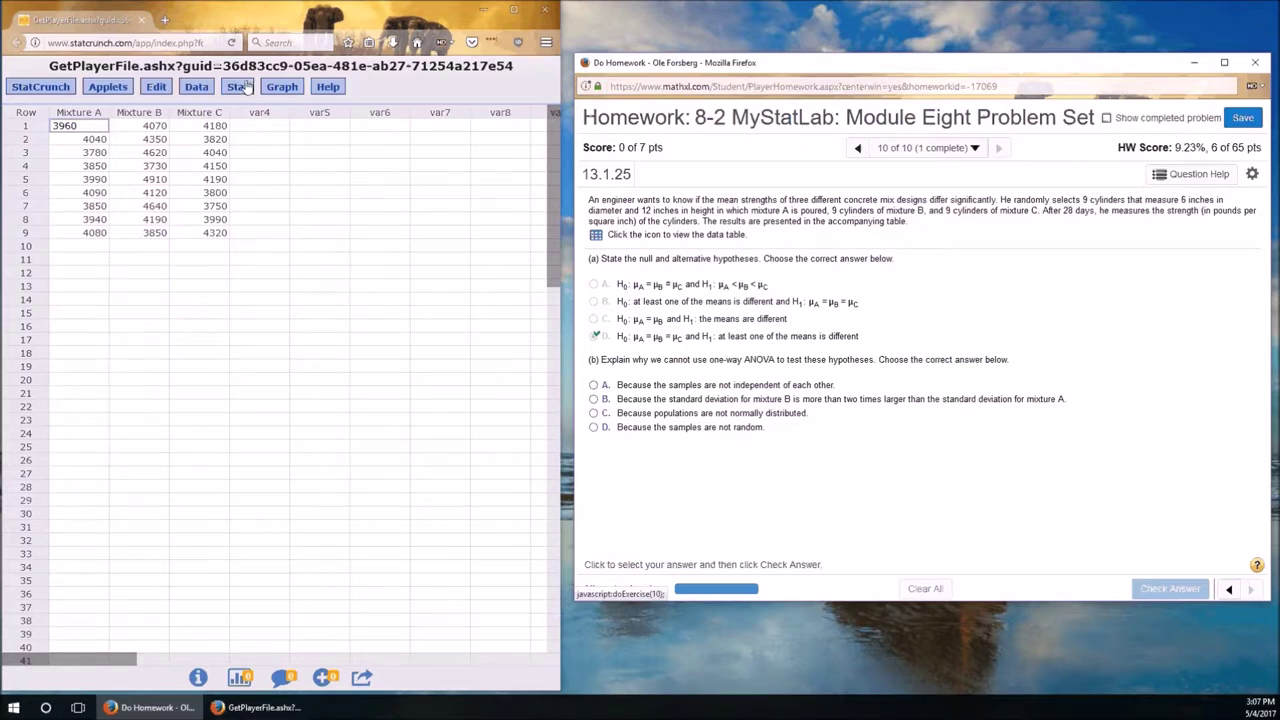
{"action": "left_click", "coordinate": [282, 87]}
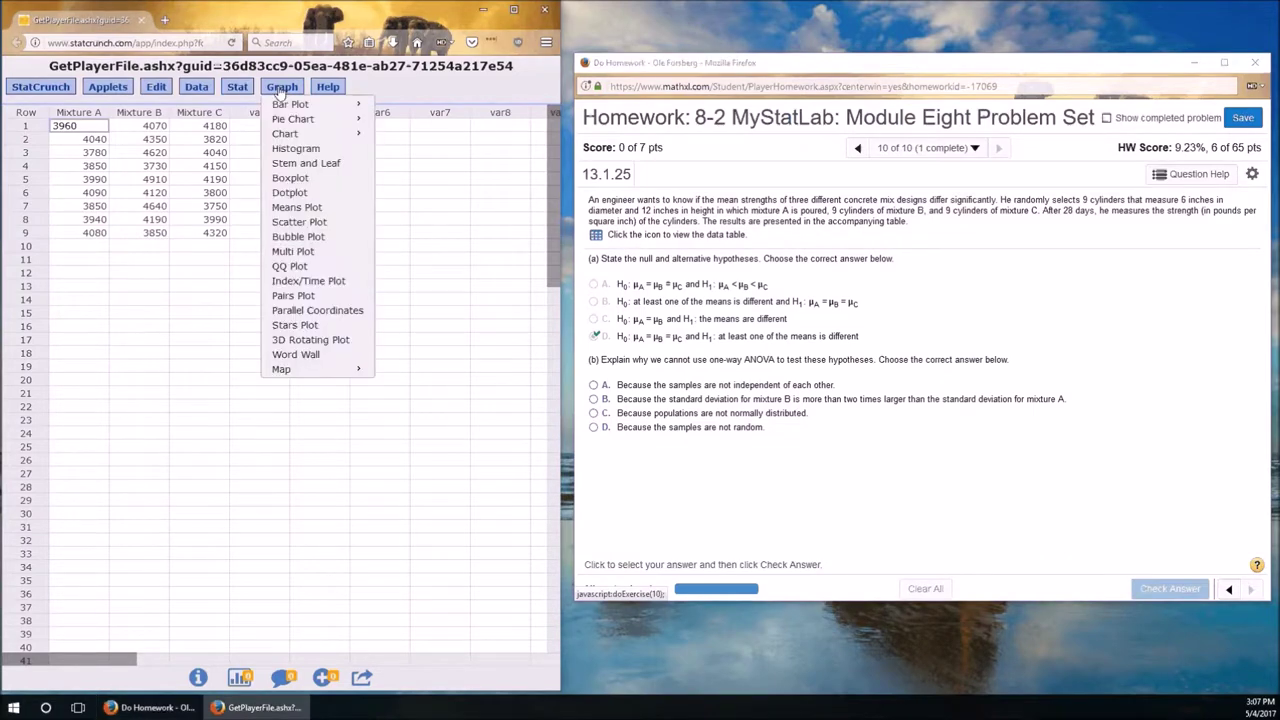
{"action": "left_click", "coordinate": [298, 148]}
{"action": "left_click", "coordinate": [148, 119]}
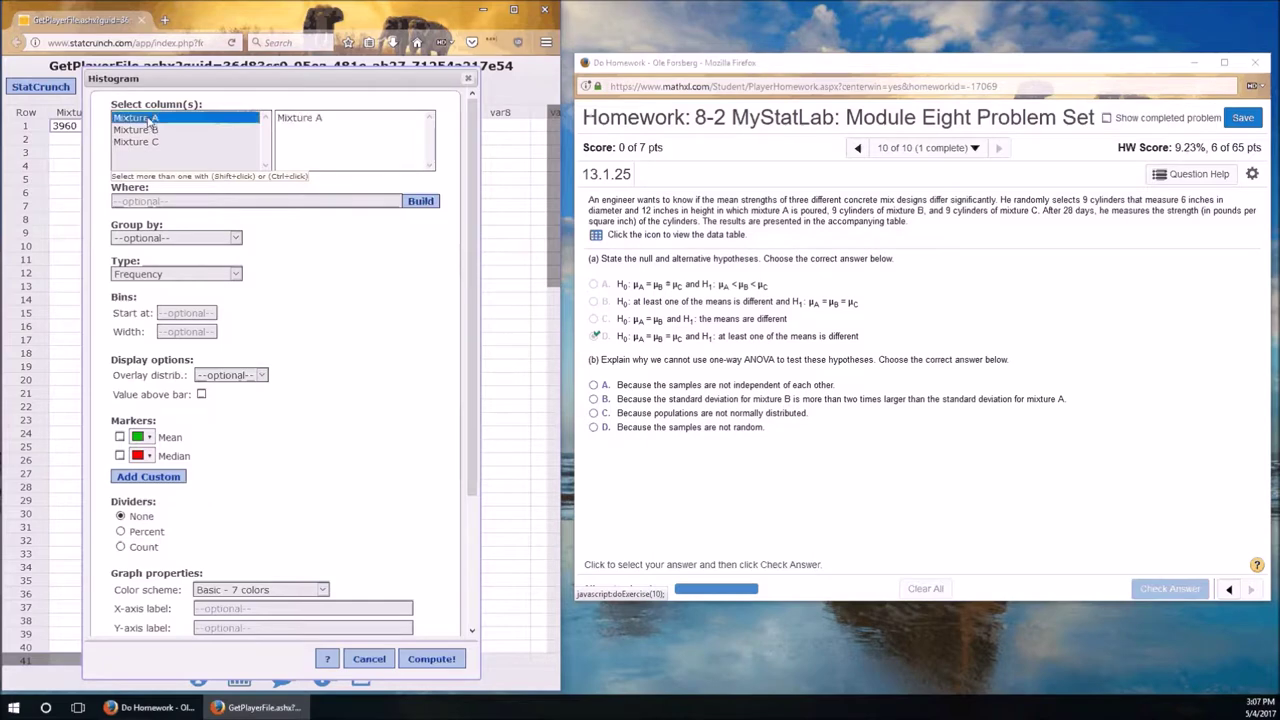
{"action": "left_click", "coordinate": [155, 141], "text": "shift"}
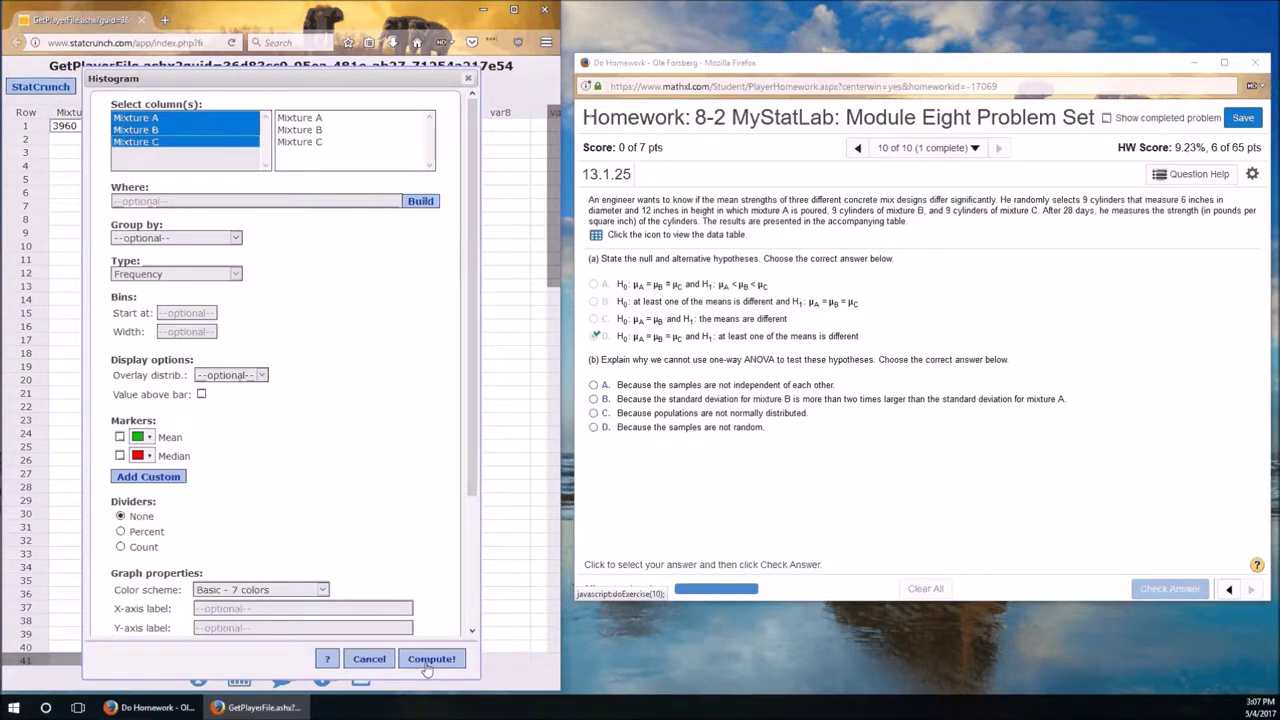
{"action": "left_click", "coordinate": [228, 376]}
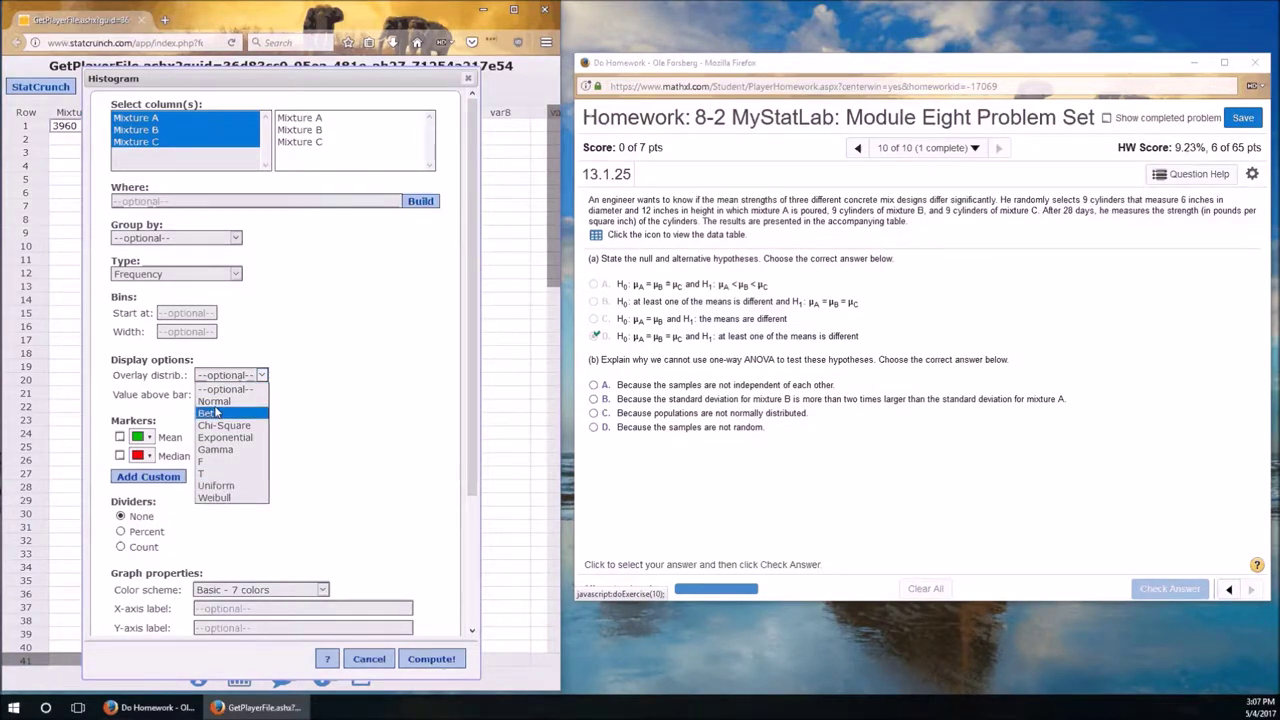
{"action": "left_click", "coordinate": [214, 402]}
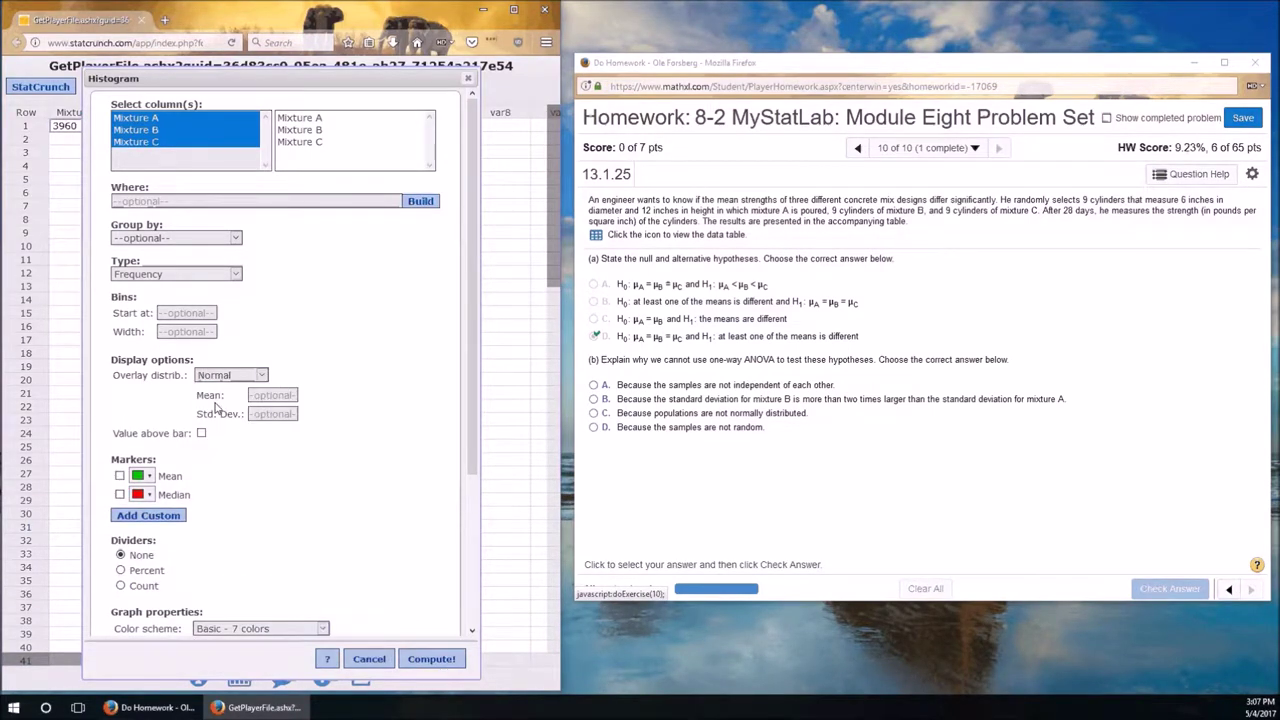
{"action": "left_click", "coordinate": [434, 666]}
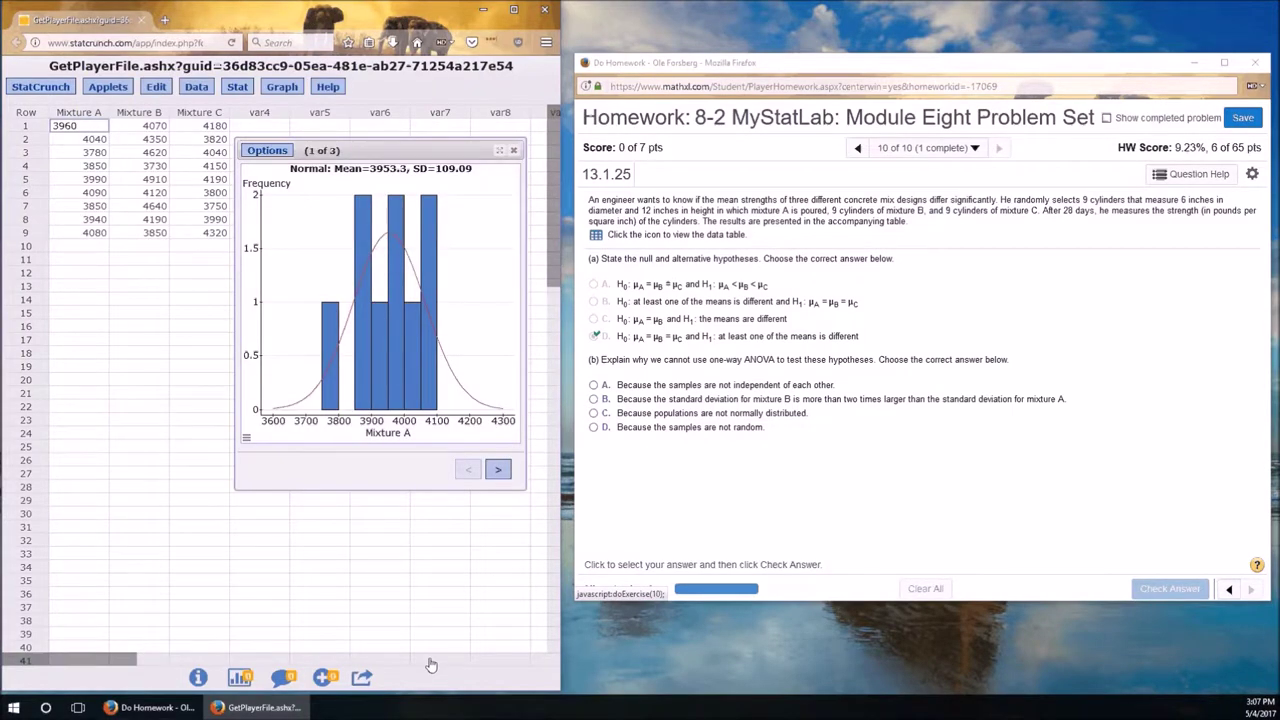
{"action": "left_click", "coordinate": [499, 474]}
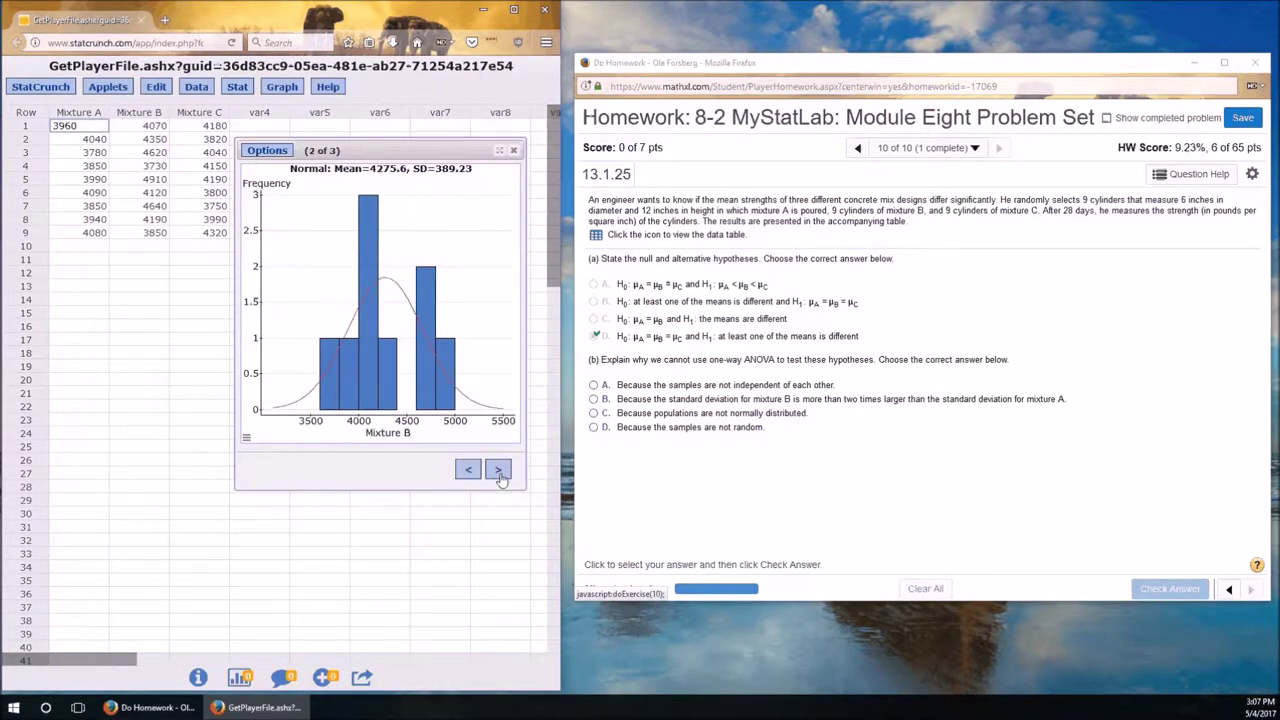
{"action": "left_click", "coordinate": [499, 472]}
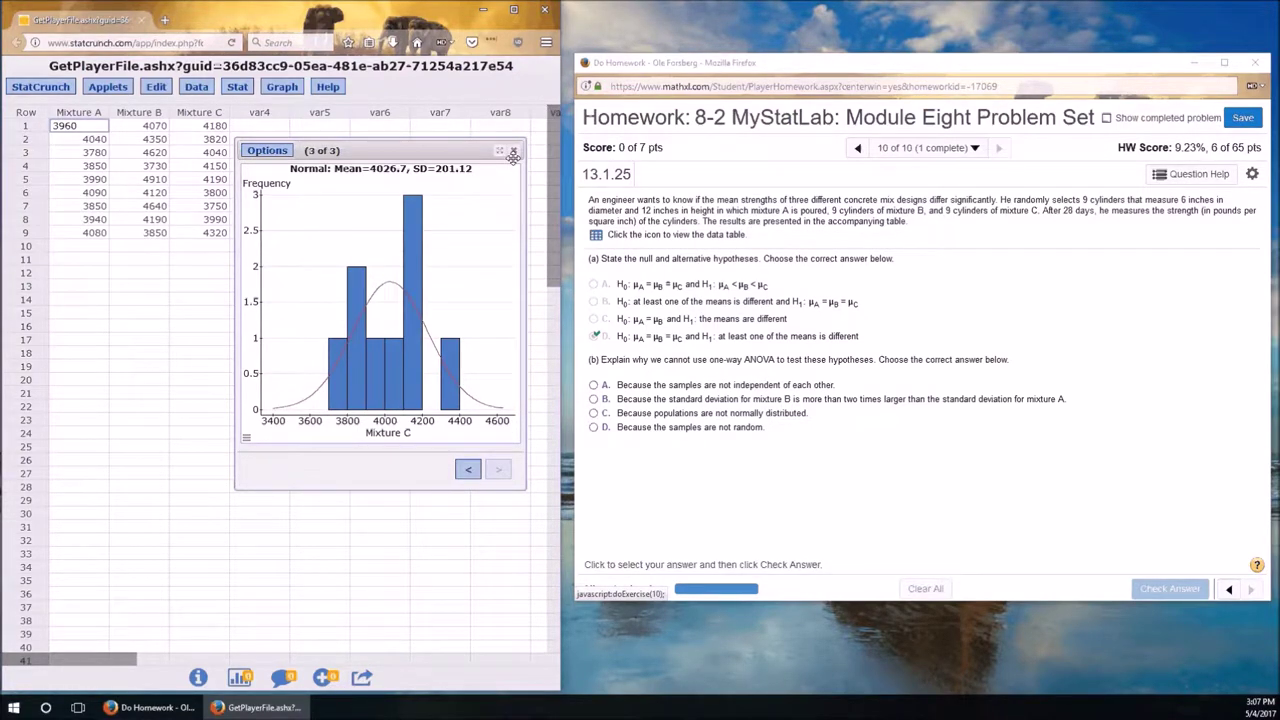
{"action": "left_click", "coordinate": [467, 471]}
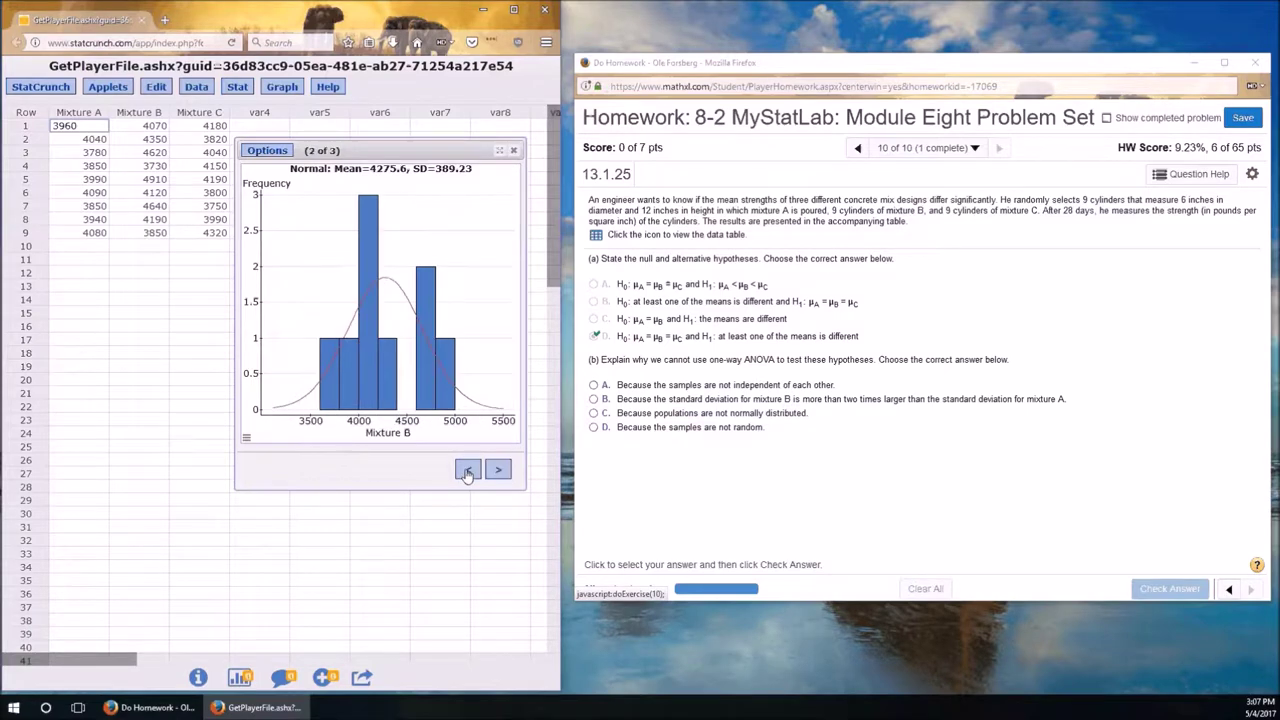
{"action": "left_click", "coordinate": [467, 471]}
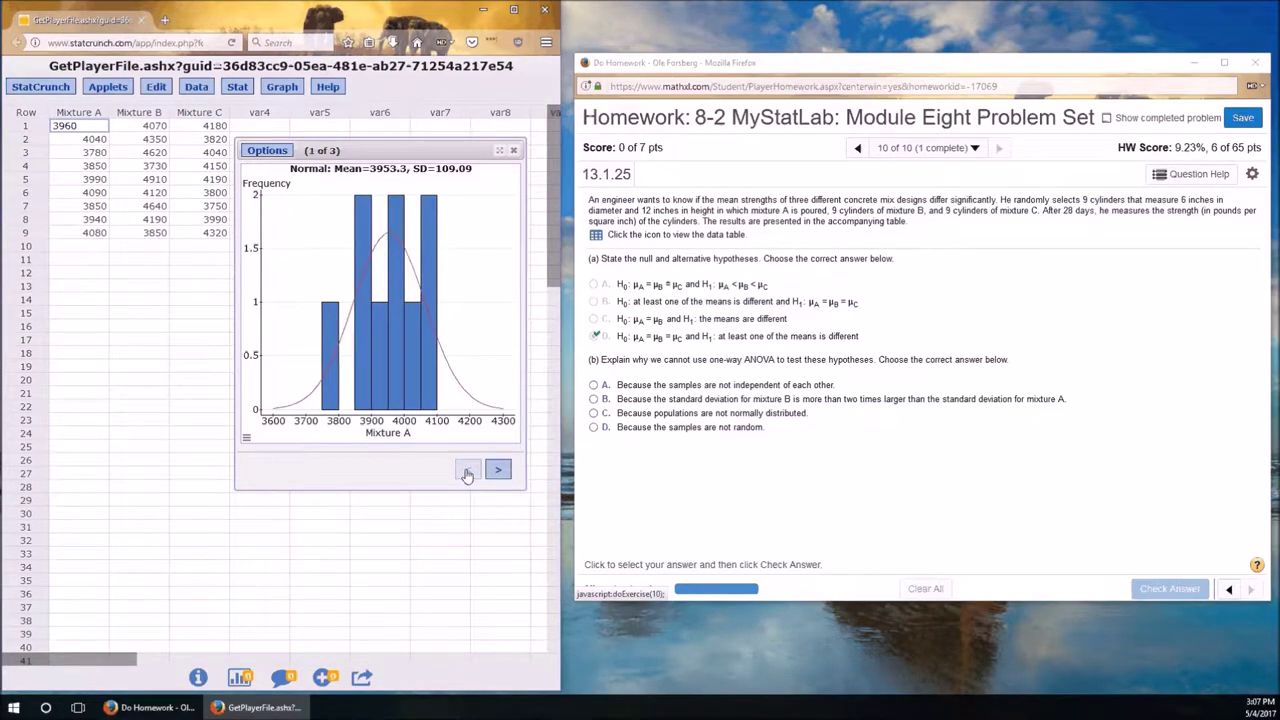
{"action": "left_click", "coordinate": [513, 151]}
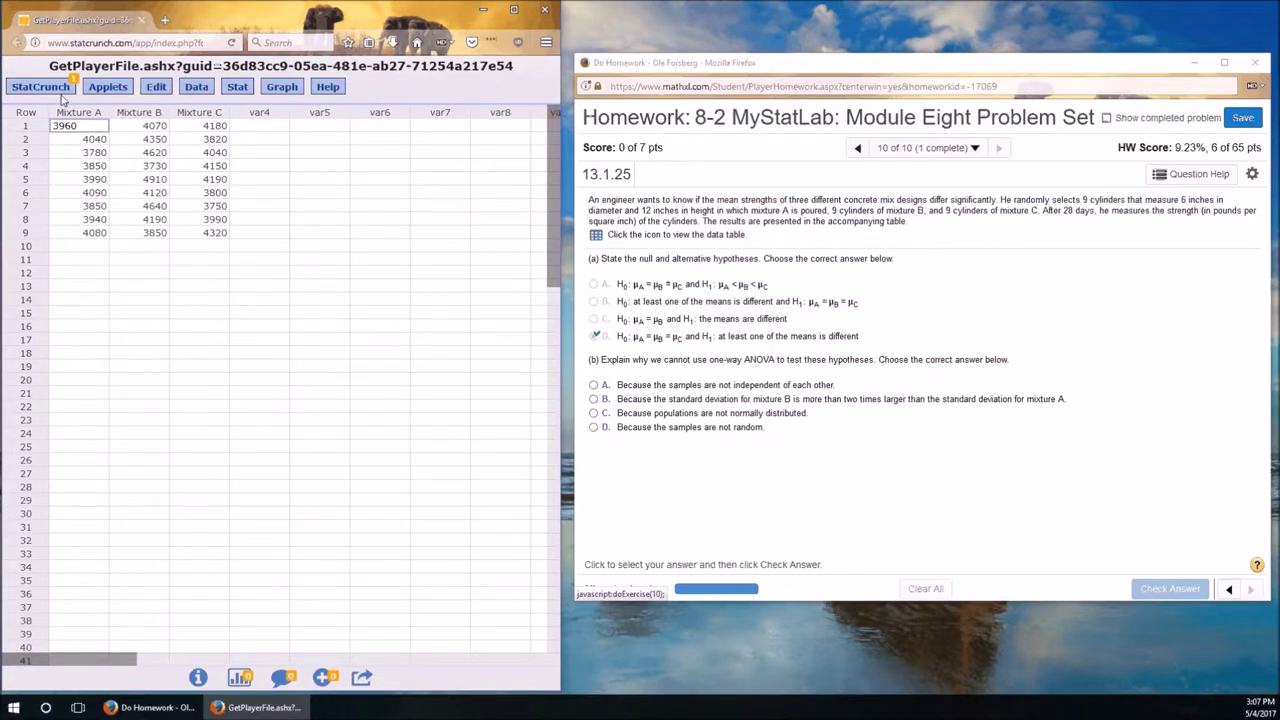
Get Mixture A–C standard deviations (109.09, 389.23, 201.12) via Summary Stats, then choose part (b)'s mixture B reason.
{"action": "left_click", "coordinate": [250, 88]}
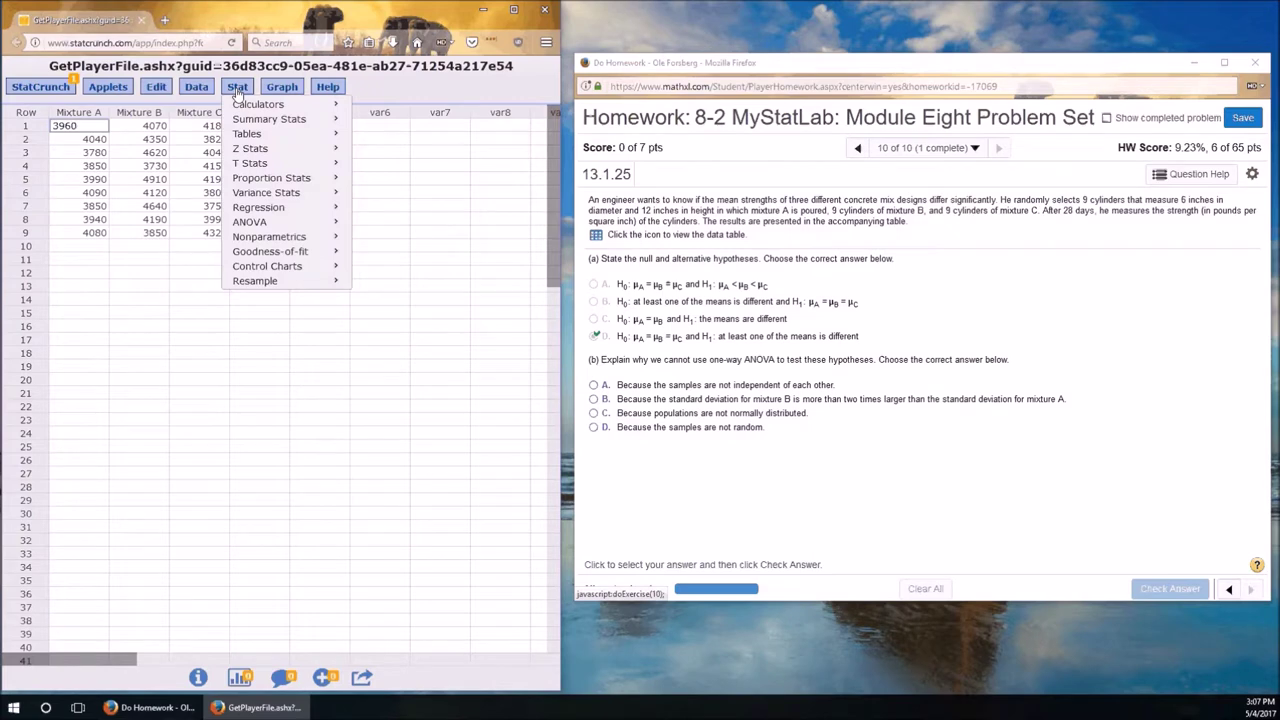
{"action": "mouse_move", "coordinate": [262, 120]}
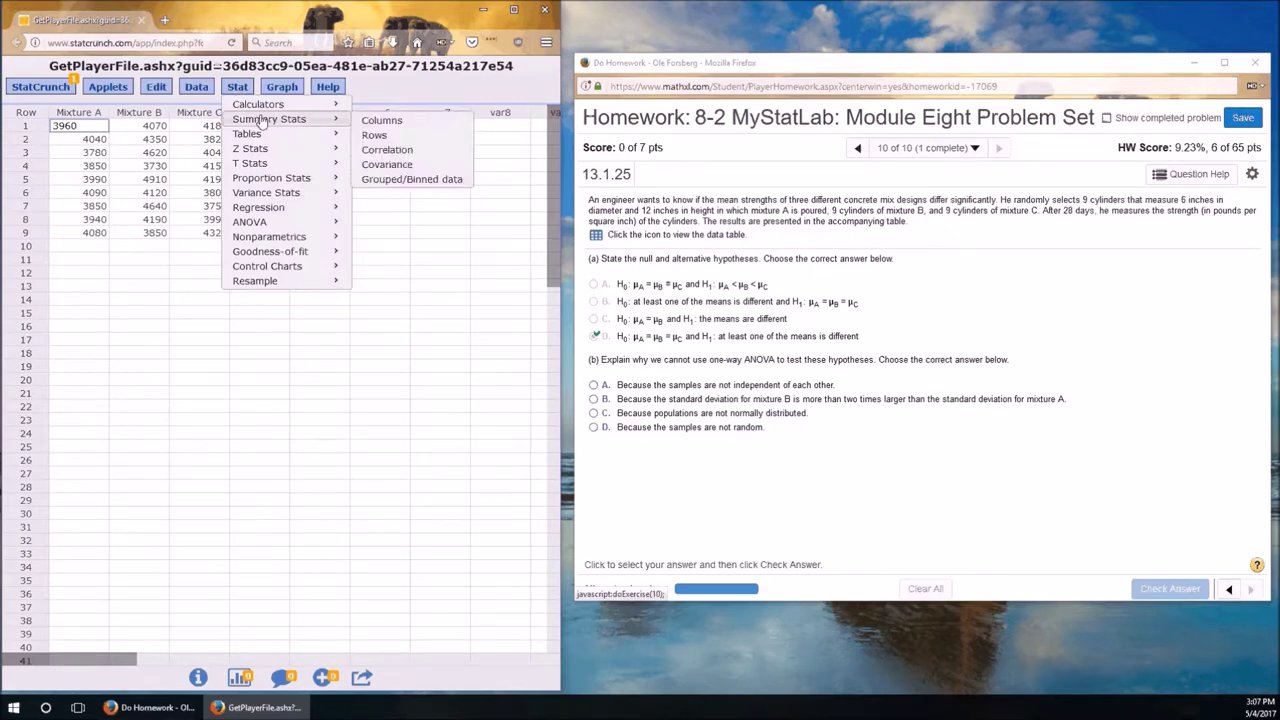
{"action": "left_click", "coordinate": [381, 120]}
{"action": "left_click", "coordinate": [141, 207]}
{"action": "left_click", "coordinate": [141, 219]}
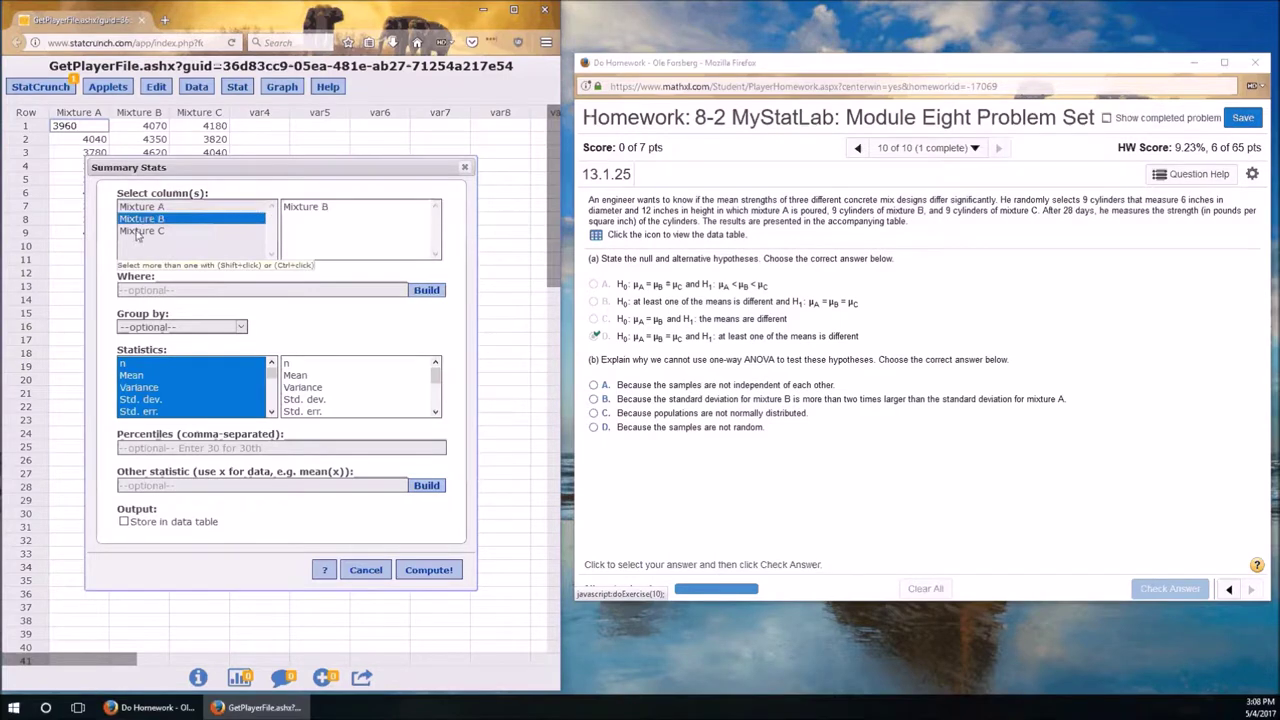
{"action": "left_click", "coordinate": [140, 231]}
{"action": "left_click", "coordinate": [140, 207]}
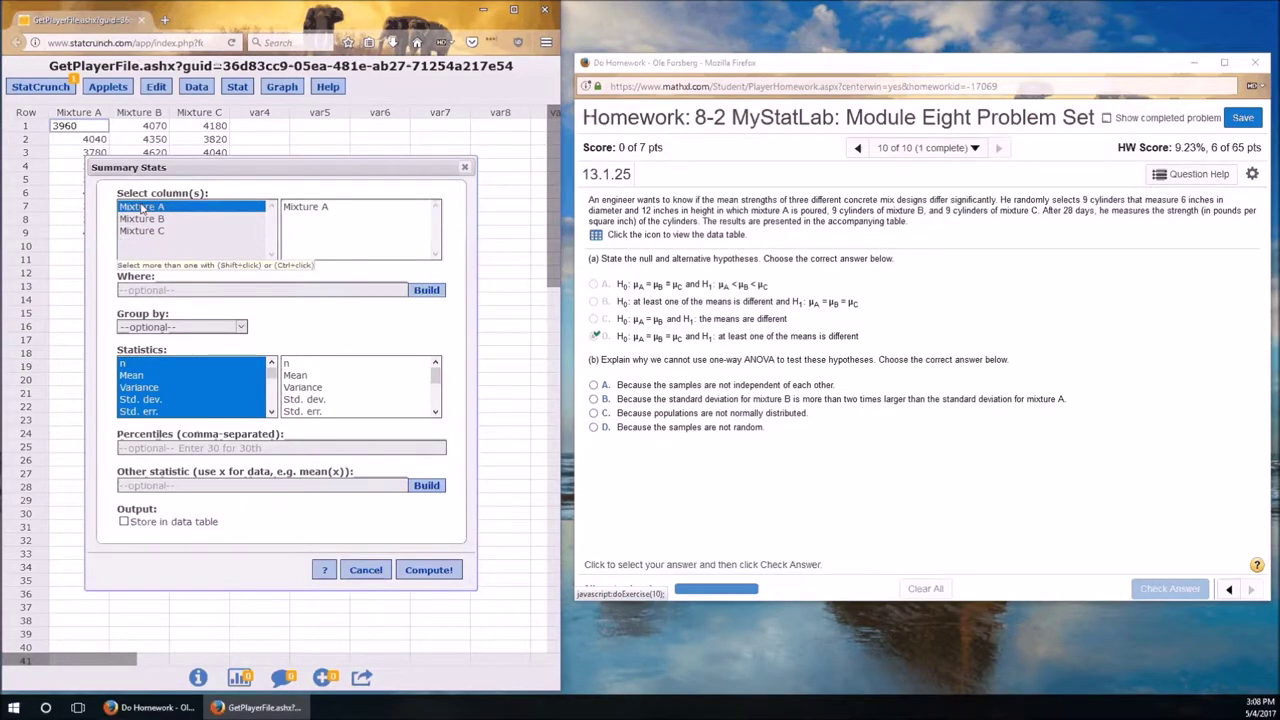
{"action": "left_click", "coordinate": [140, 231], "text": "shift"}
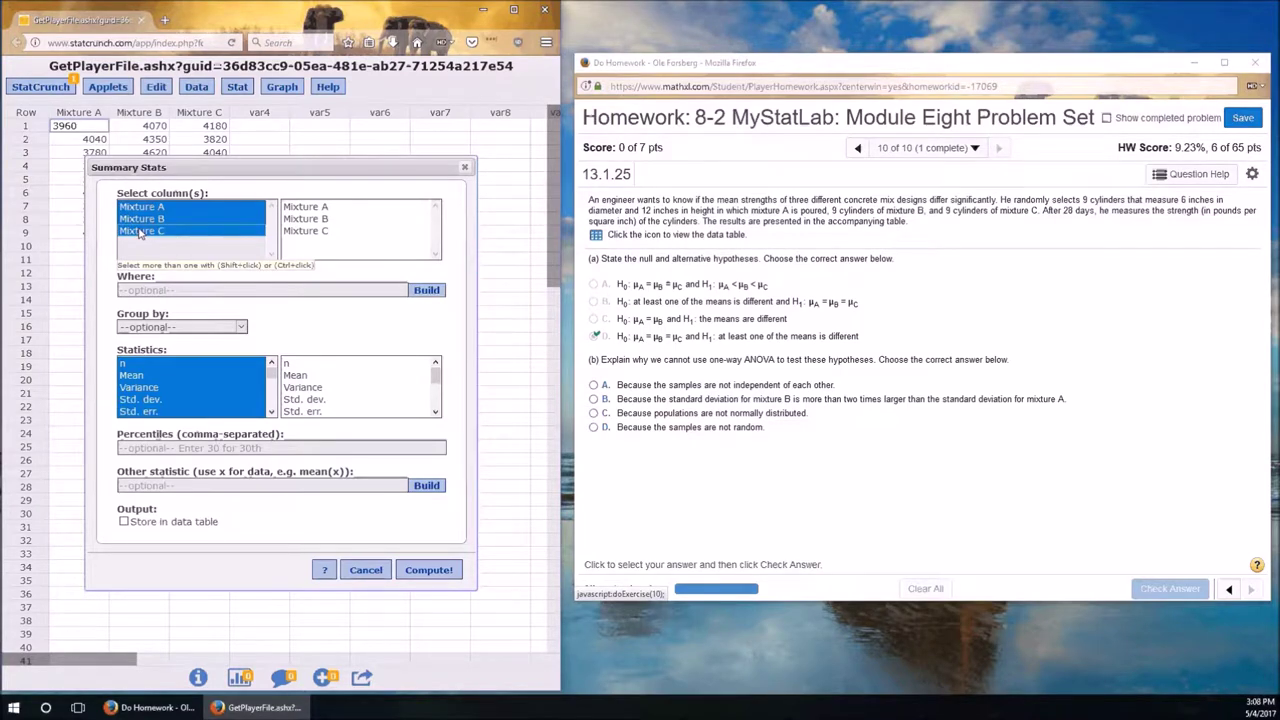
{"action": "left_click", "coordinate": [143, 400]}
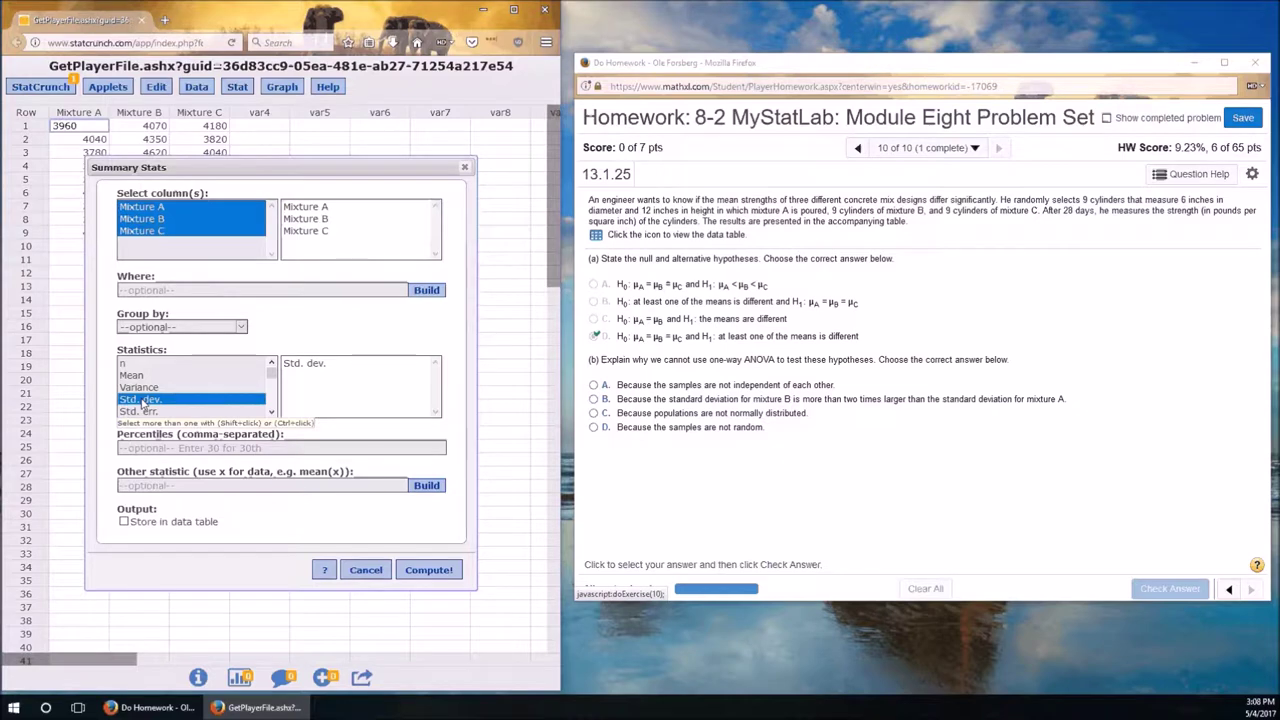
{"action": "left_click", "coordinate": [430, 572]}
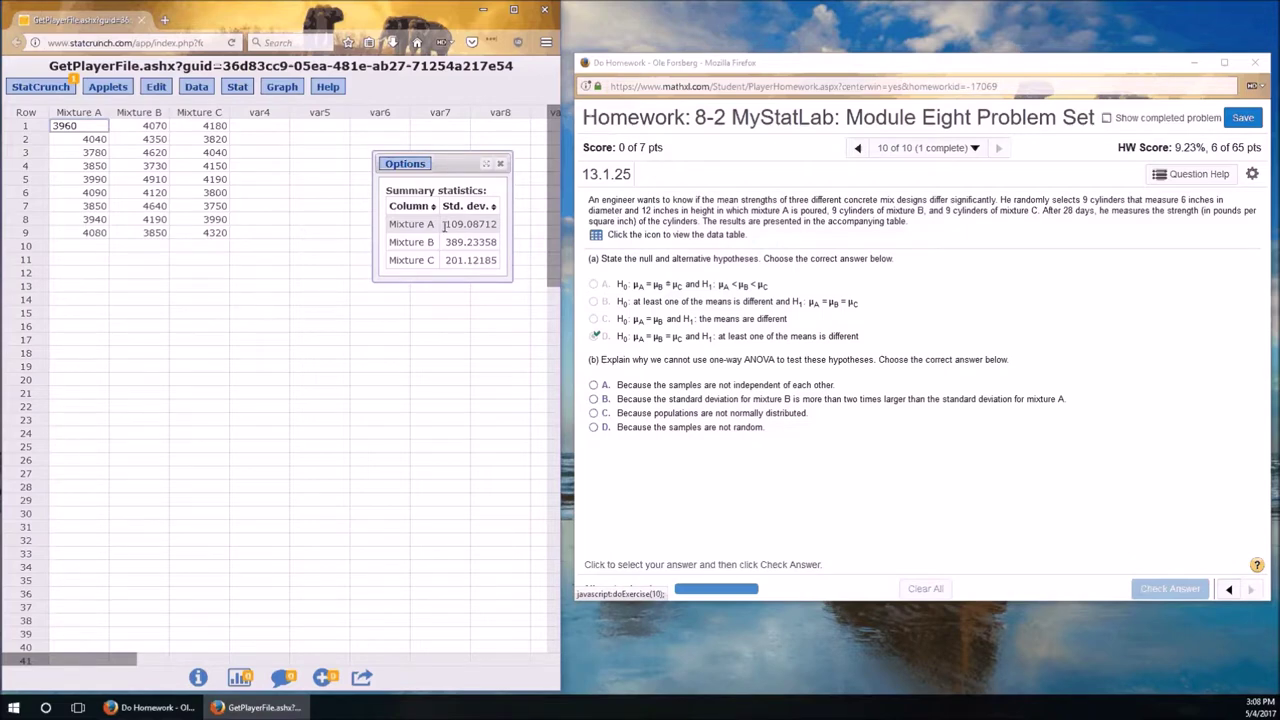
{"action": "left_click", "coordinate": [593, 399]}
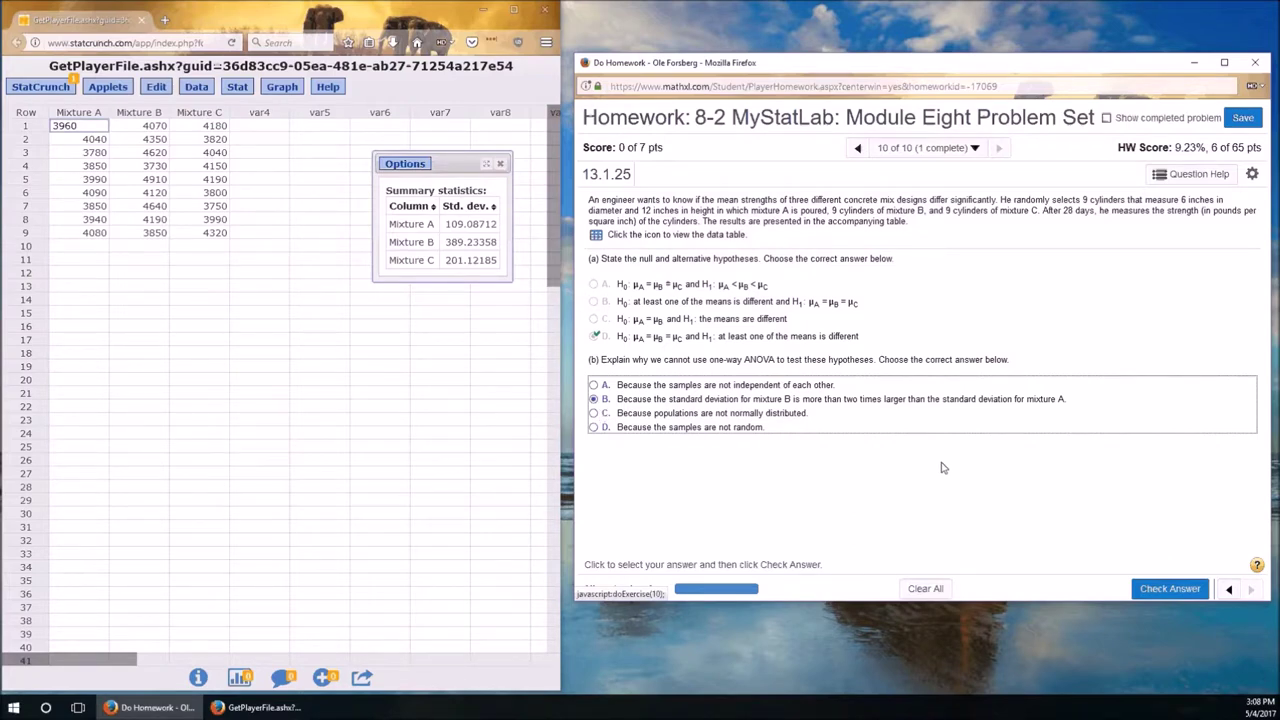
Submit the part (b) mixture B standard-deviation answer and dismiss the correct feedback.
{"action": "left_click", "coordinate": [1165, 590]}
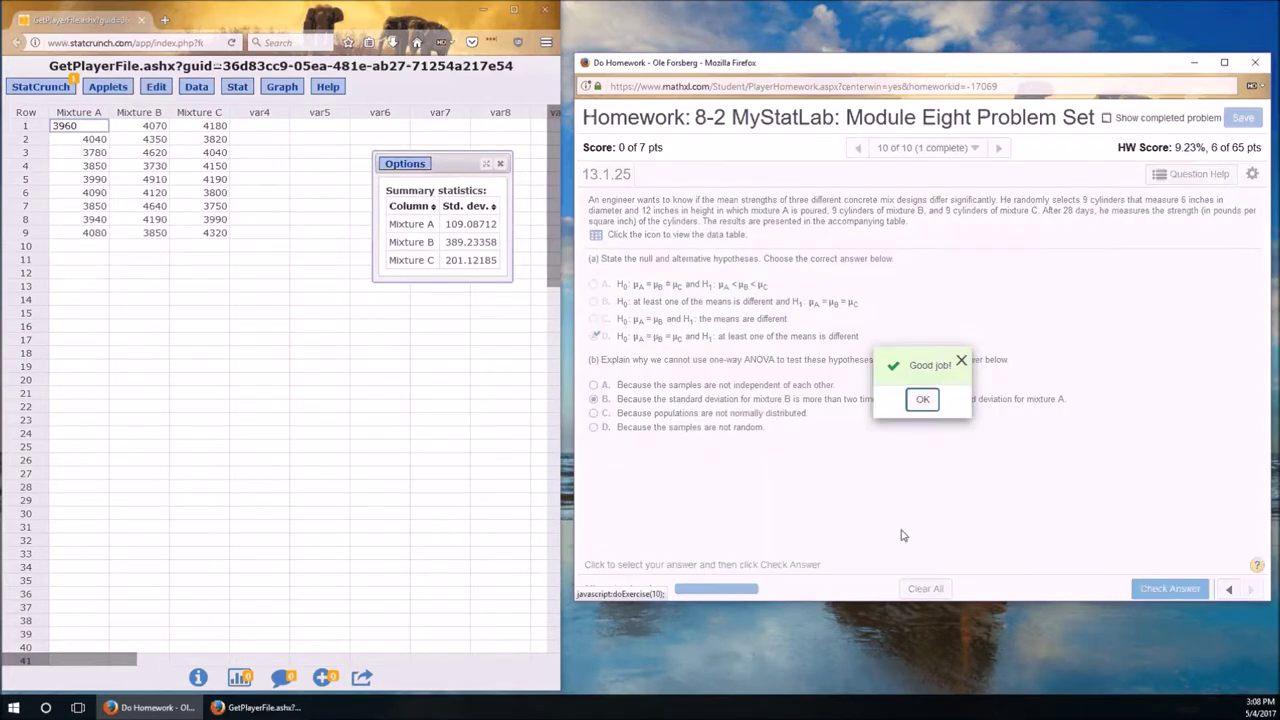
{"action": "left_click", "coordinate": [922, 400]}
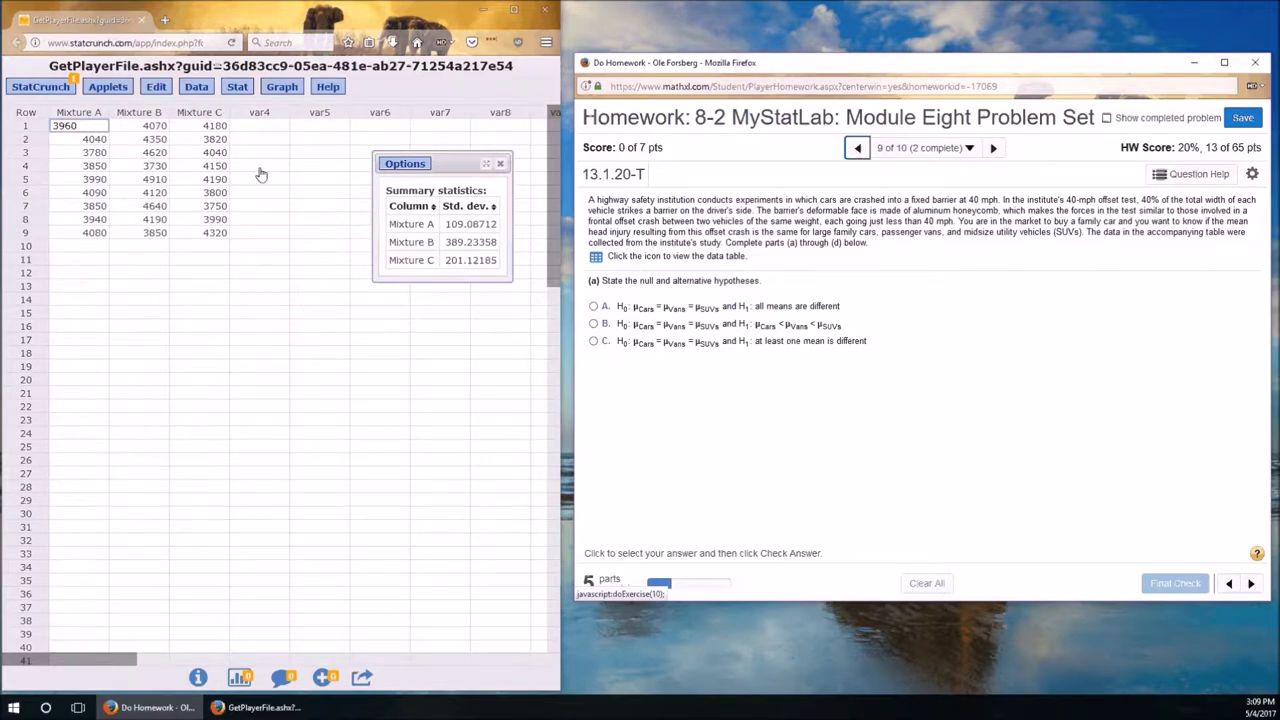
Send the Head Injuries data table to StatCrunch.
{"action": "left_click", "coordinate": [596, 256]}
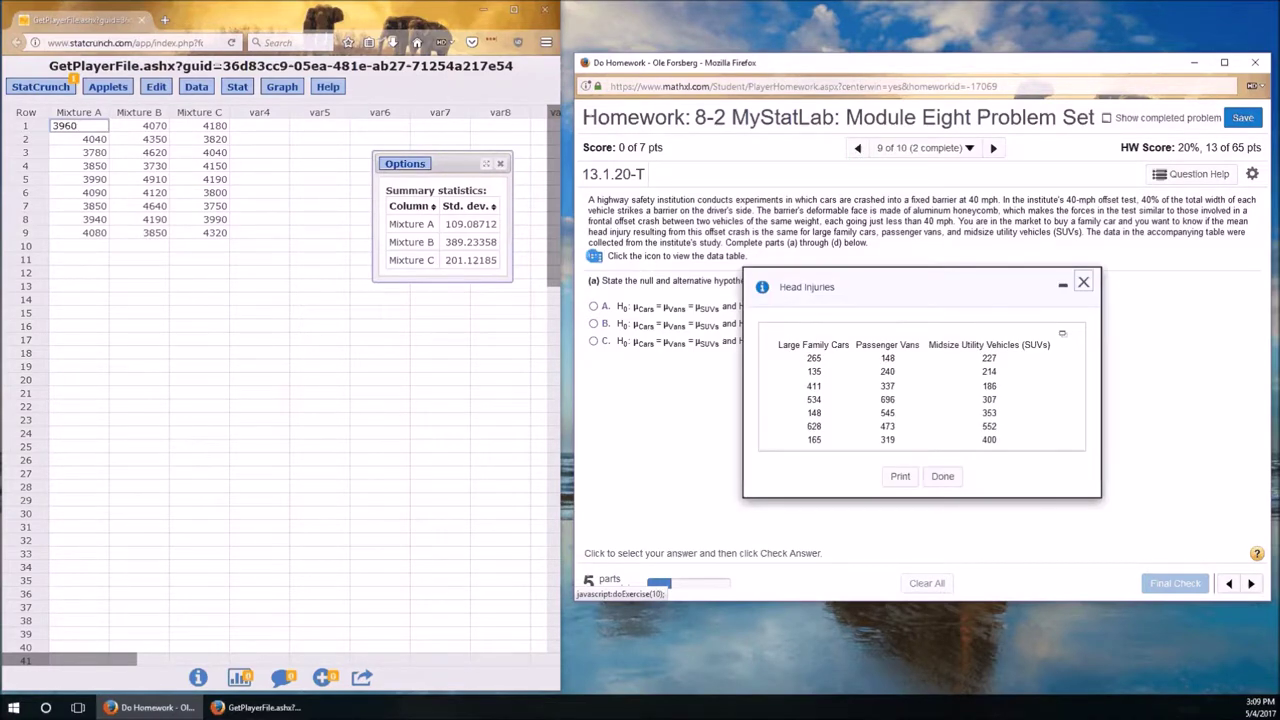
{"action": "left_click", "coordinate": [1062, 333]}
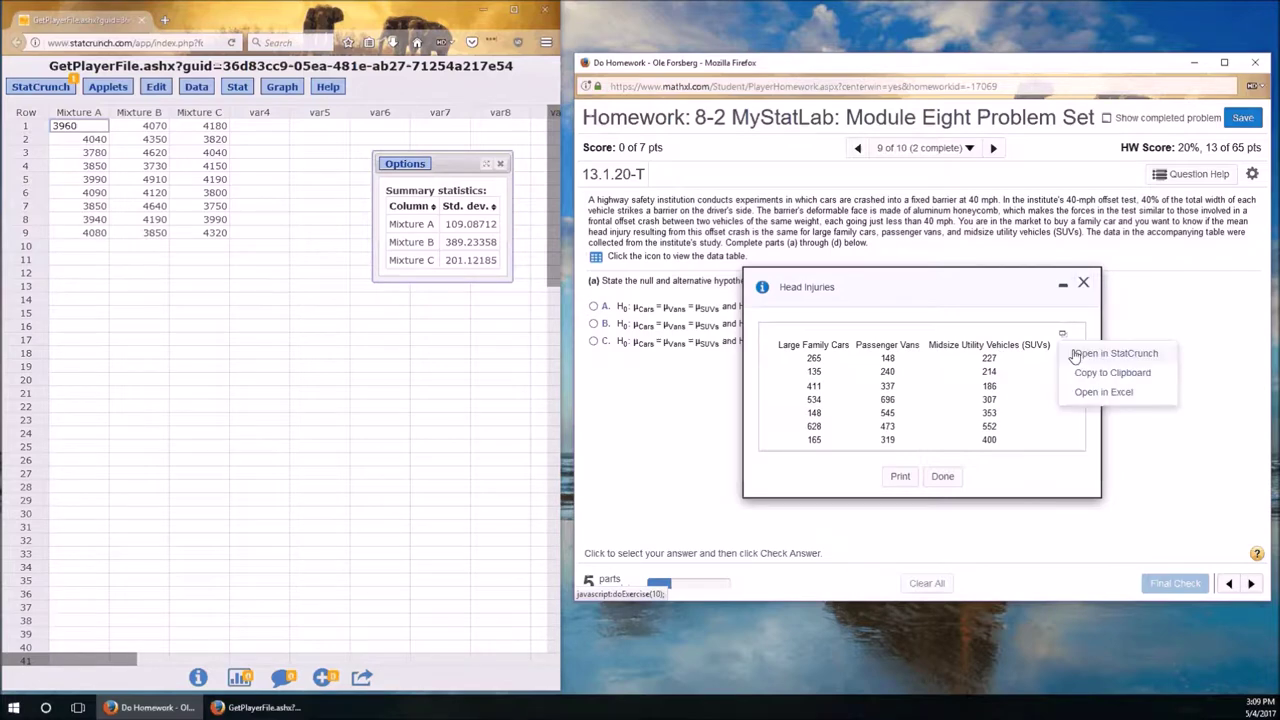
{"action": "left_click", "coordinate": [1076, 354]}
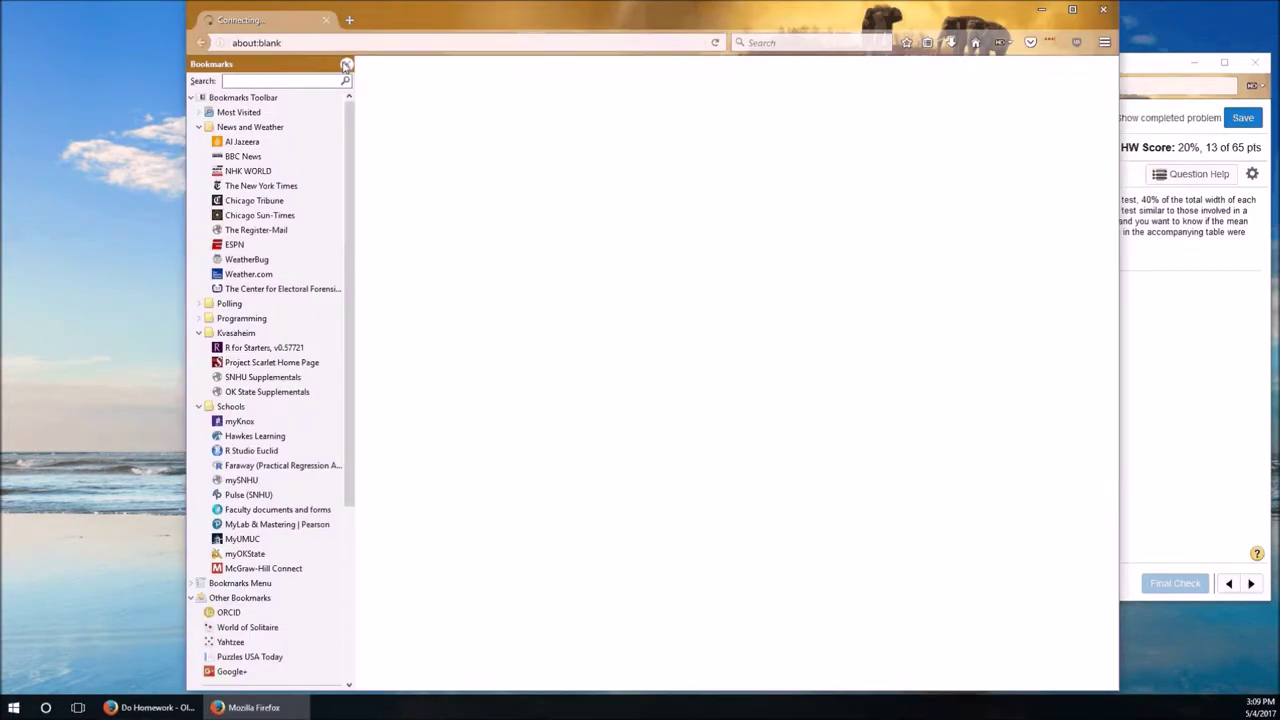
Move the StatCrunch data window left and narrow it beside question 13.1.20-T.
{"action": "left_click", "coordinate": [346, 65]}
{"action": "left_click_drag", "start_coordinate": [546, 9], "coordinate": [367, 12]}
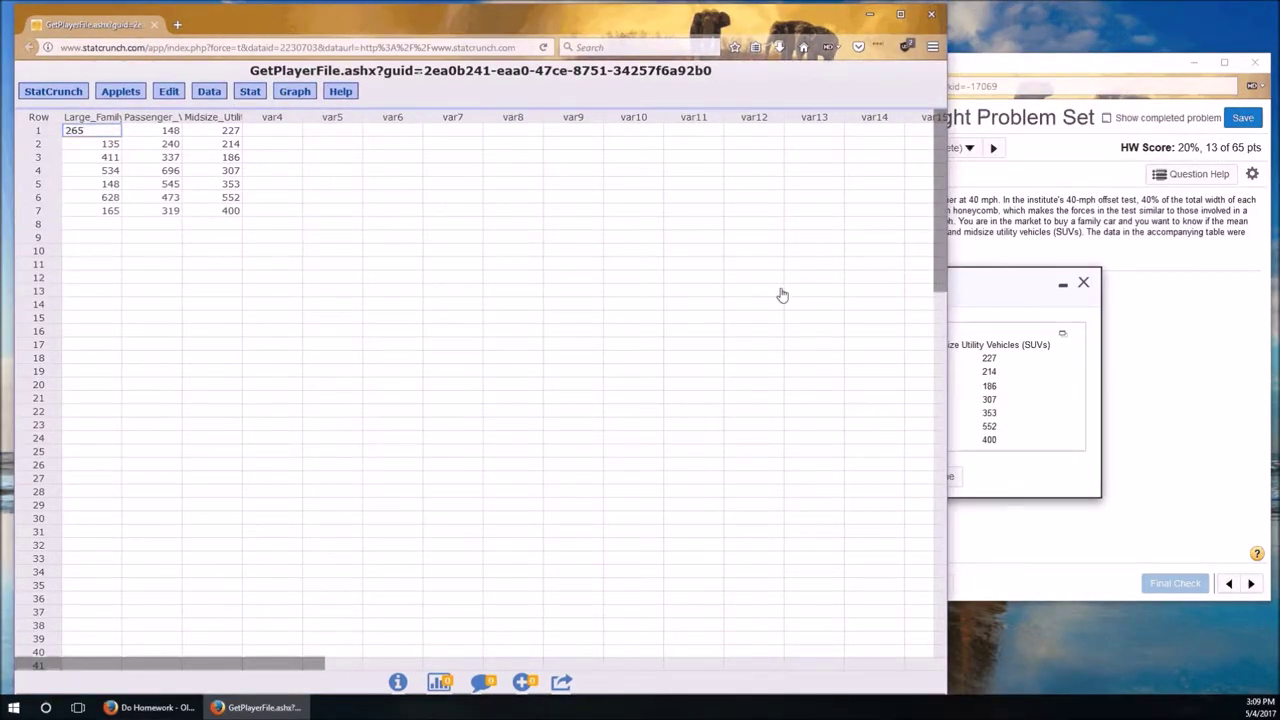
{"action": "left_click_drag", "start_coordinate": [940, 328], "coordinate": [534, 311]}
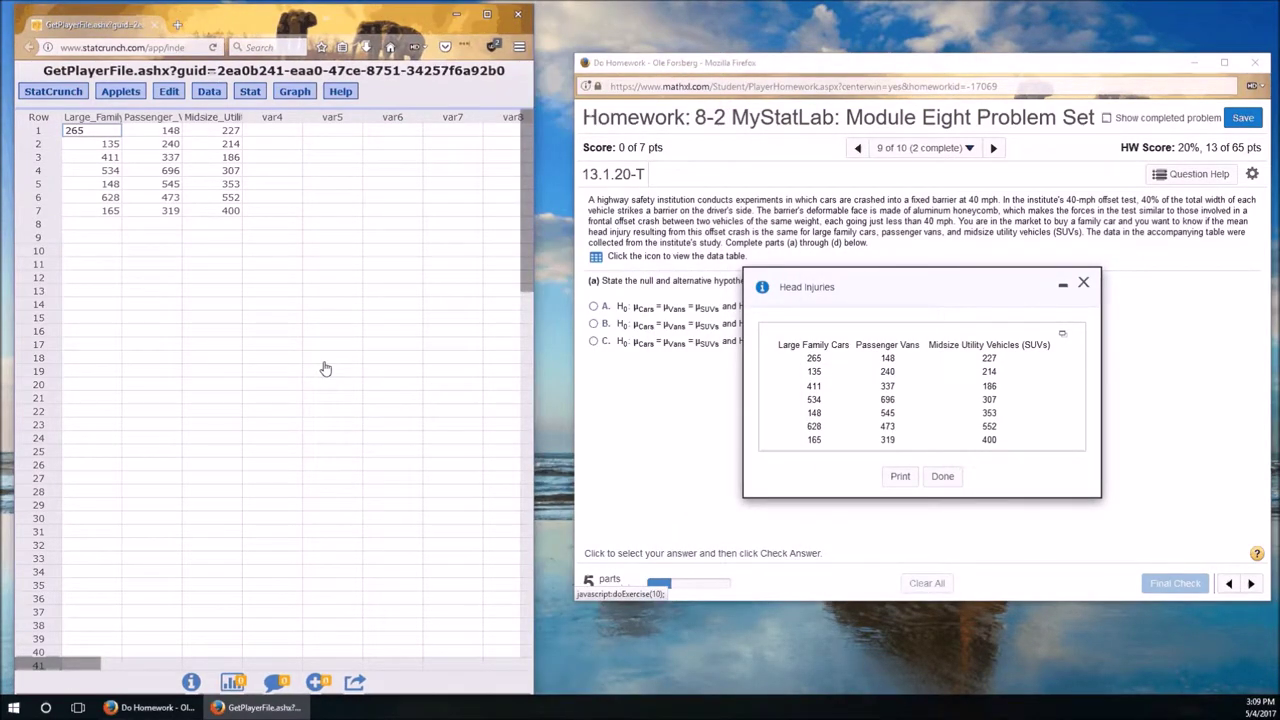
Close the data table and answer part (a) with option C, that at least one mean differs.
{"action": "left_click", "coordinate": [935, 475]}
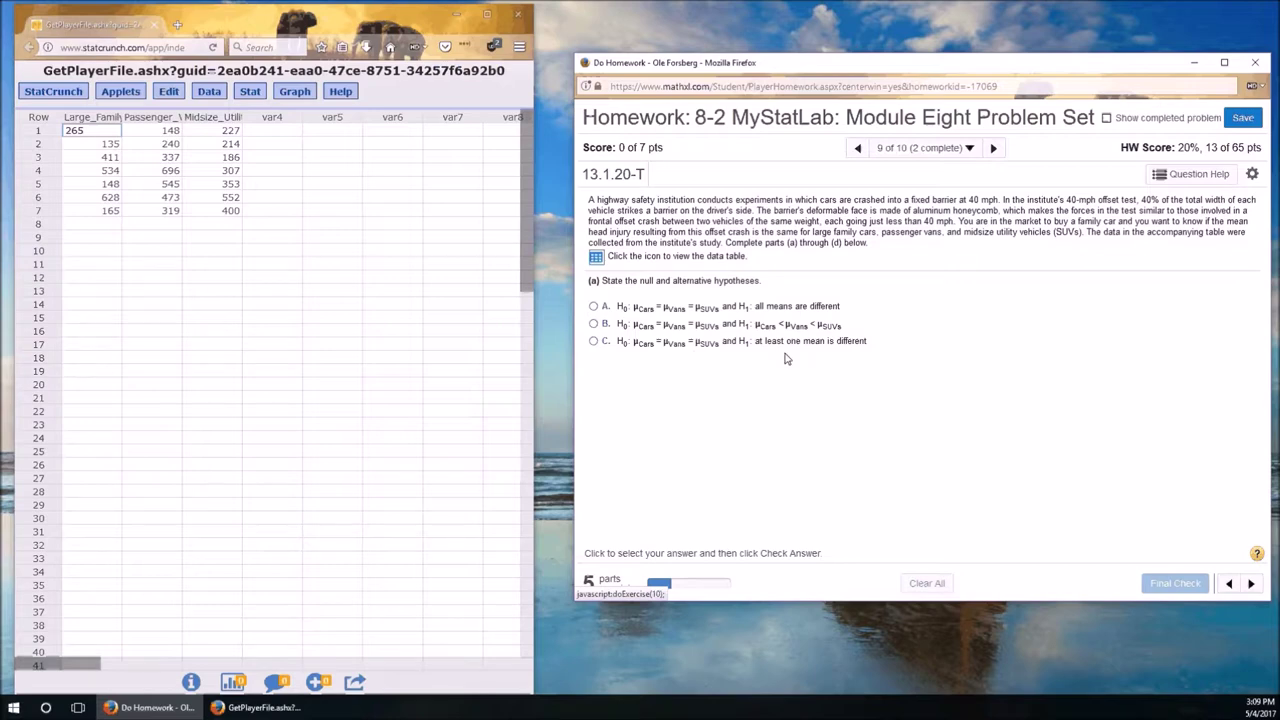
{"action": "left_click", "coordinate": [593, 342]}
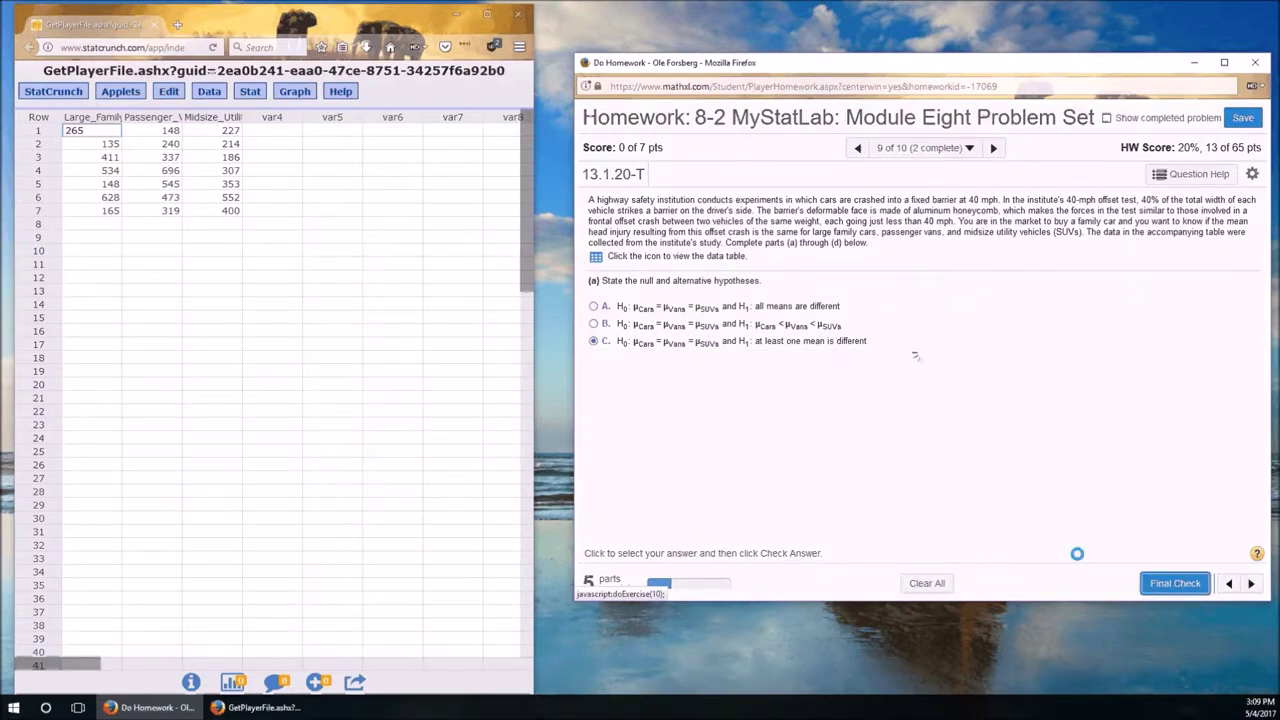
{"action": "left_click", "coordinate": [922, 401]}
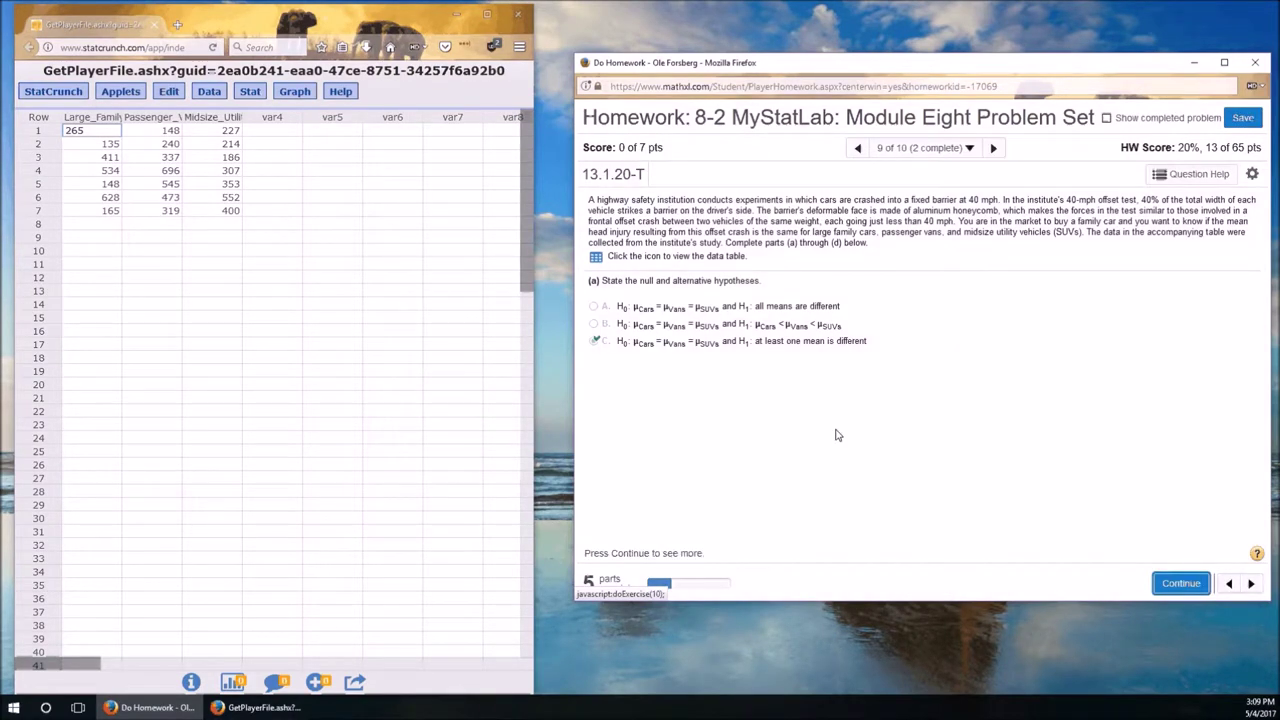
{"action": "left_click", "coordinate": [1181, 590]}
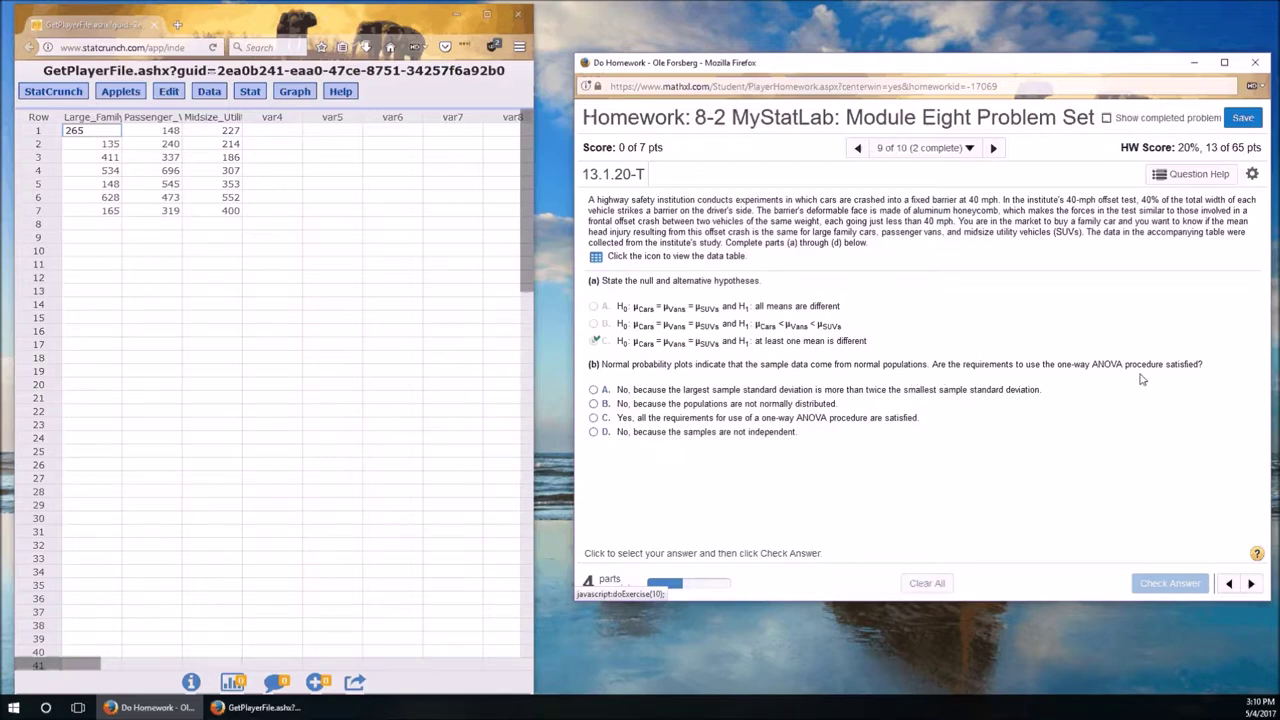
Compute only the standard deviations of the three vehicle columns: 199.7906, 188.57006 and 128.66161.
{"action": "left_click", "coordinate": [252, 93]}
{"action": "mouse_move", "coordinate": [264, 128]}
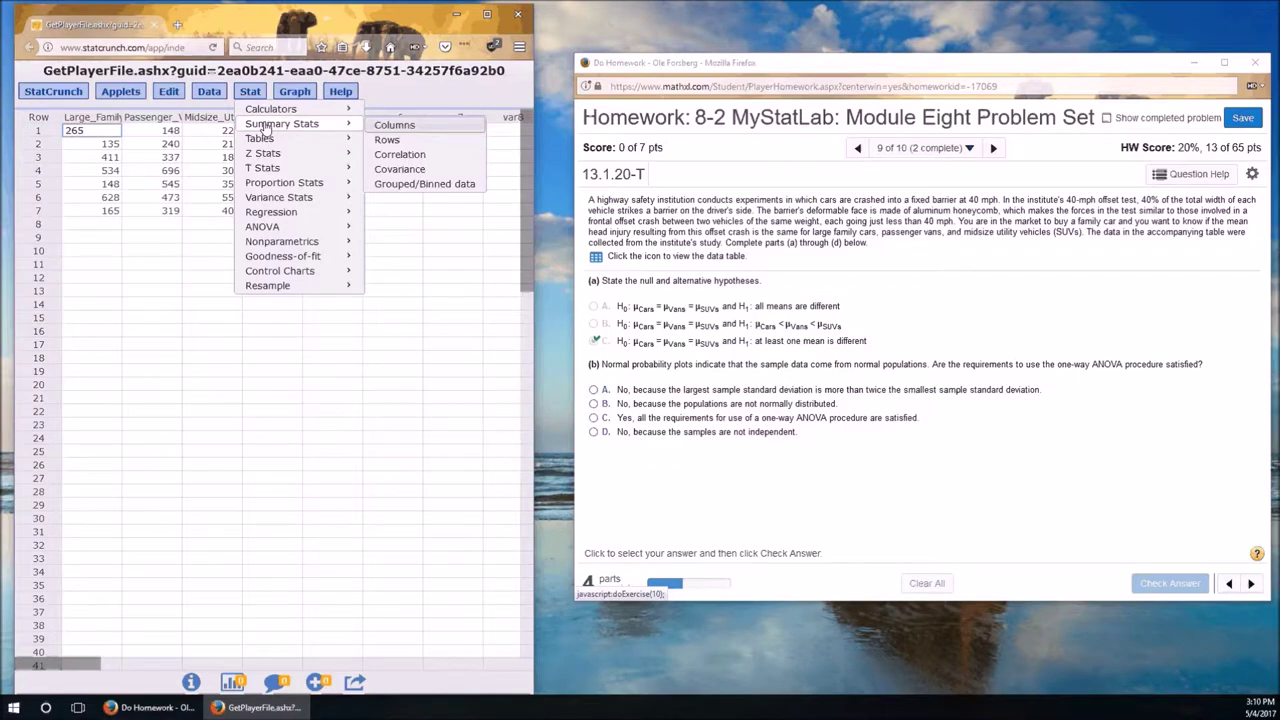
{"action": "left_click", "coordinate": [394, 125]}
{"action": "left_click", "coordinate": [185, 213]}
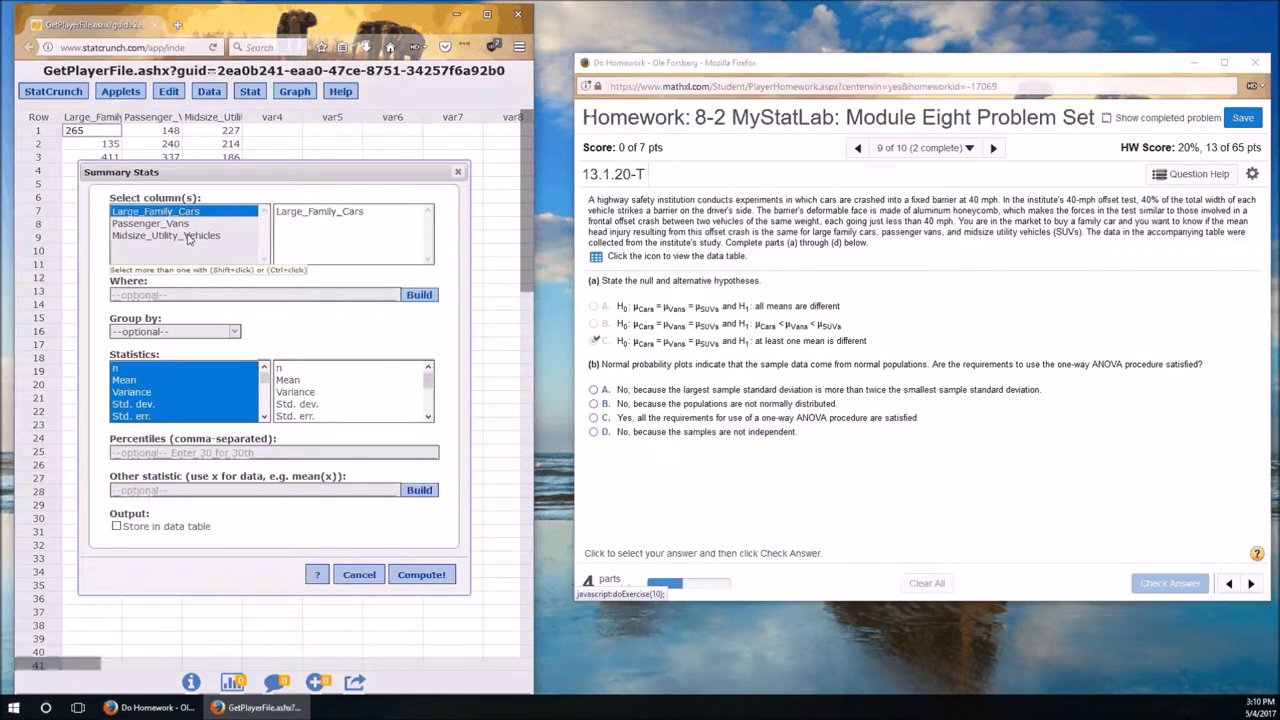
{"action": "left_click", "coordinate": [188, 236], "text": "shift"}
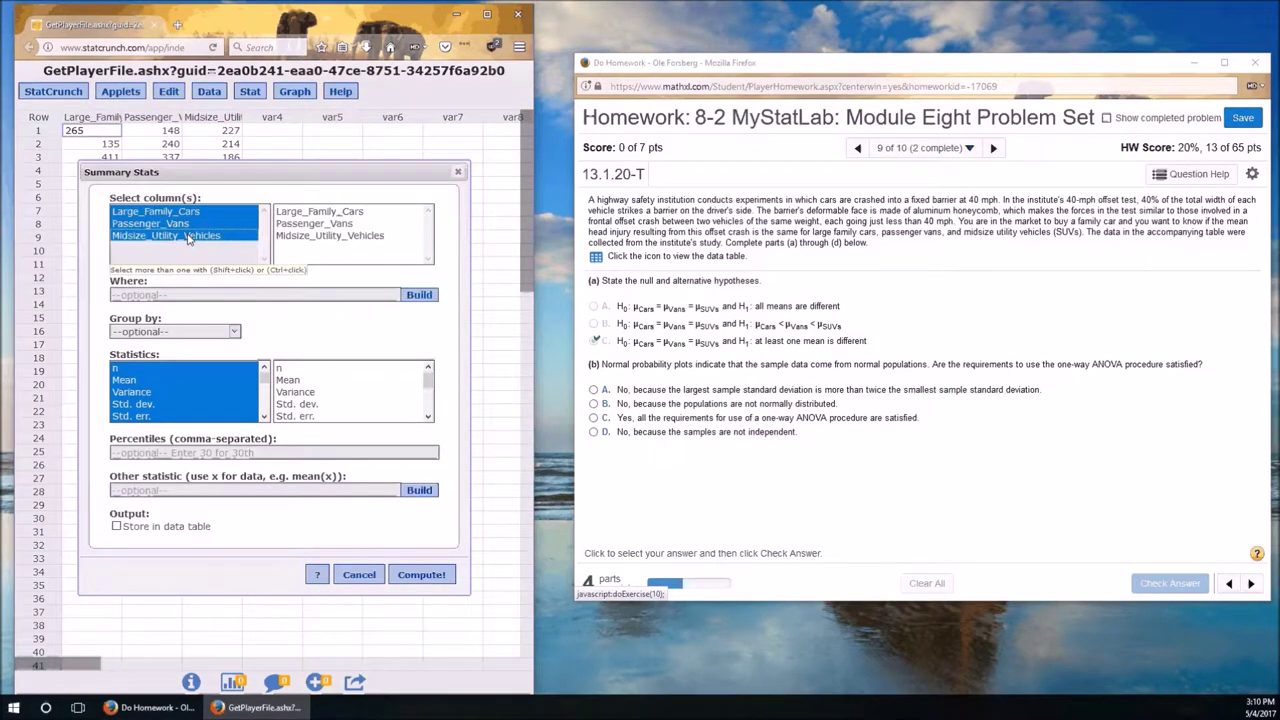
{"action": "left_click", "coordinate": [120, 405]}
{"action": "left_click", "coordinate": [420, 584]}
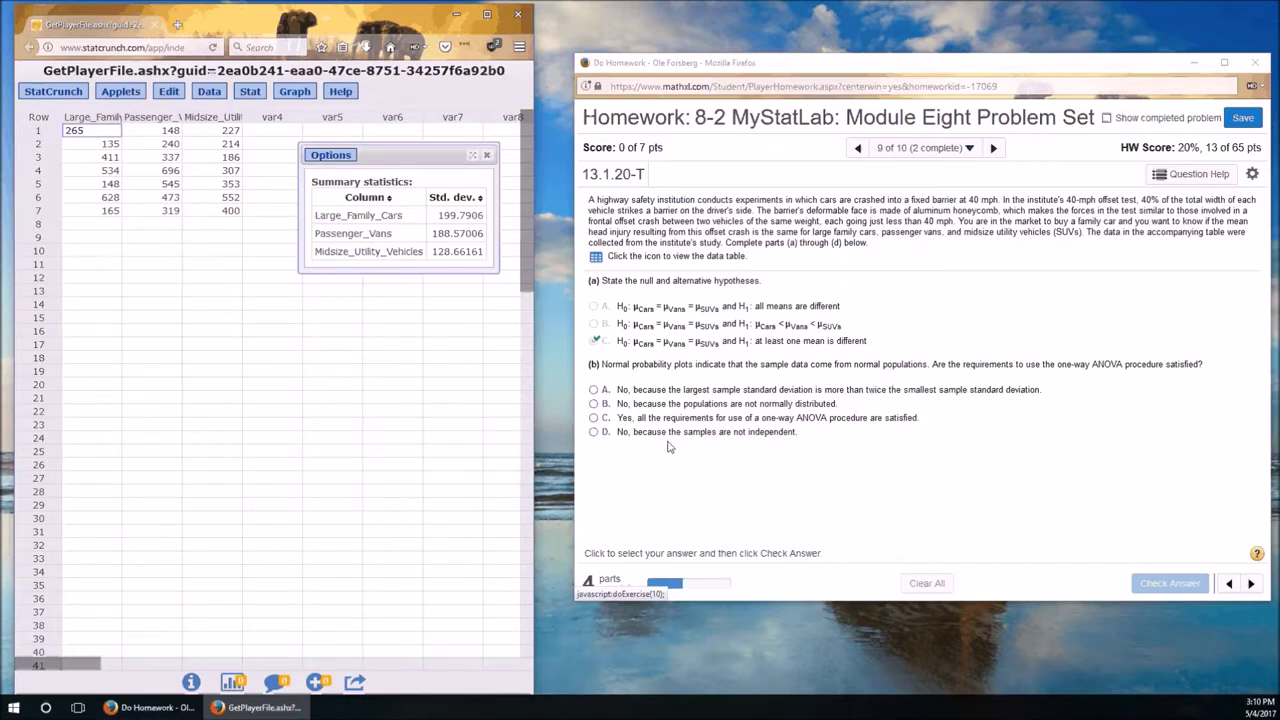
Answer part (b) with option C, that all one-way ANOVA requirements are satisfied.
{"action": "left_click", "coordinate": [594, 418]}
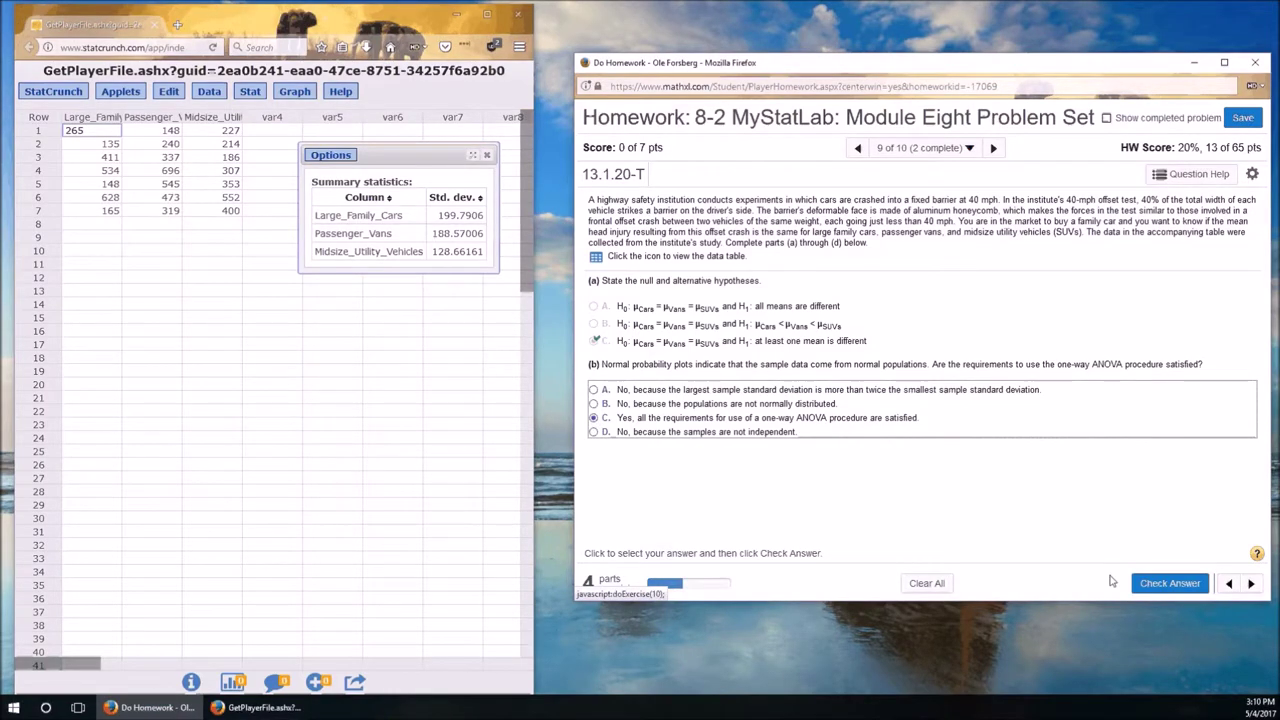
{"action": "left_click", "coordinate": [1165, 583]}
{"action": "left_click", "coordinate": [925, 399]}
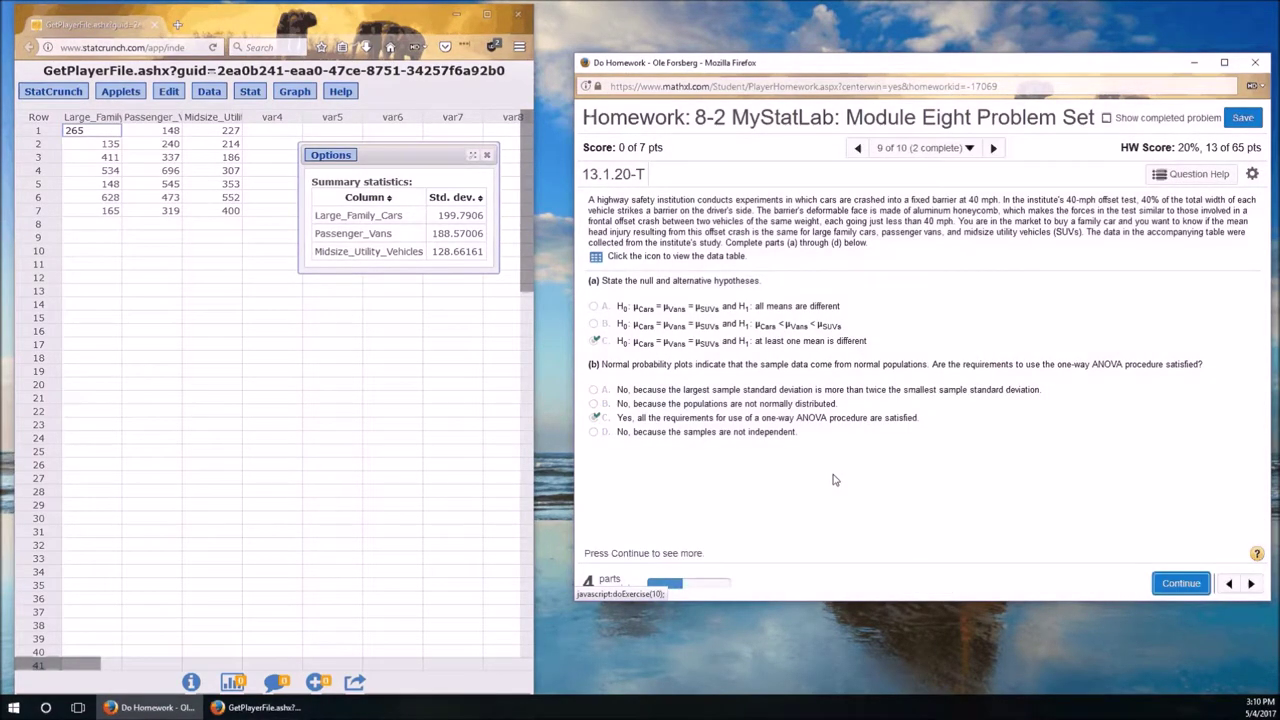
{"action": "left_click", "coordinate": [1170, 586]}
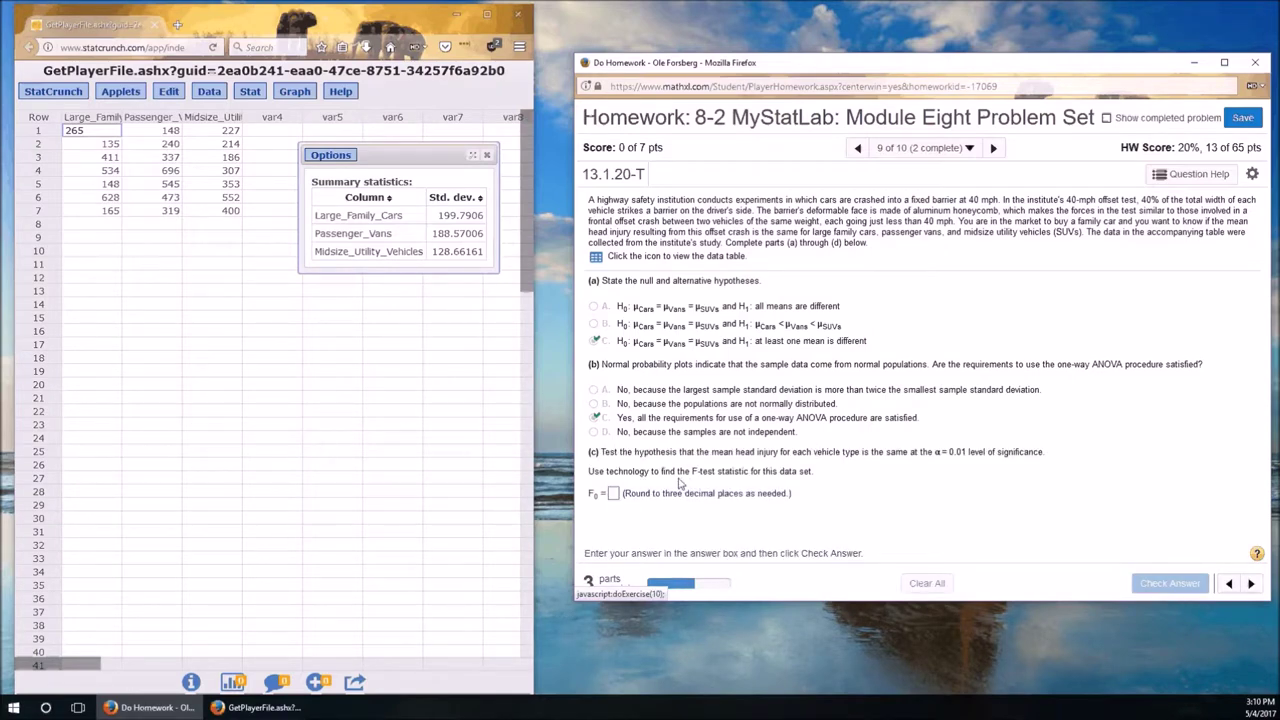
In StatCrunch, close the standard deviation results and start a One Way ANOVA.
{"action": "left_click", "coordinate": [443, 182]}
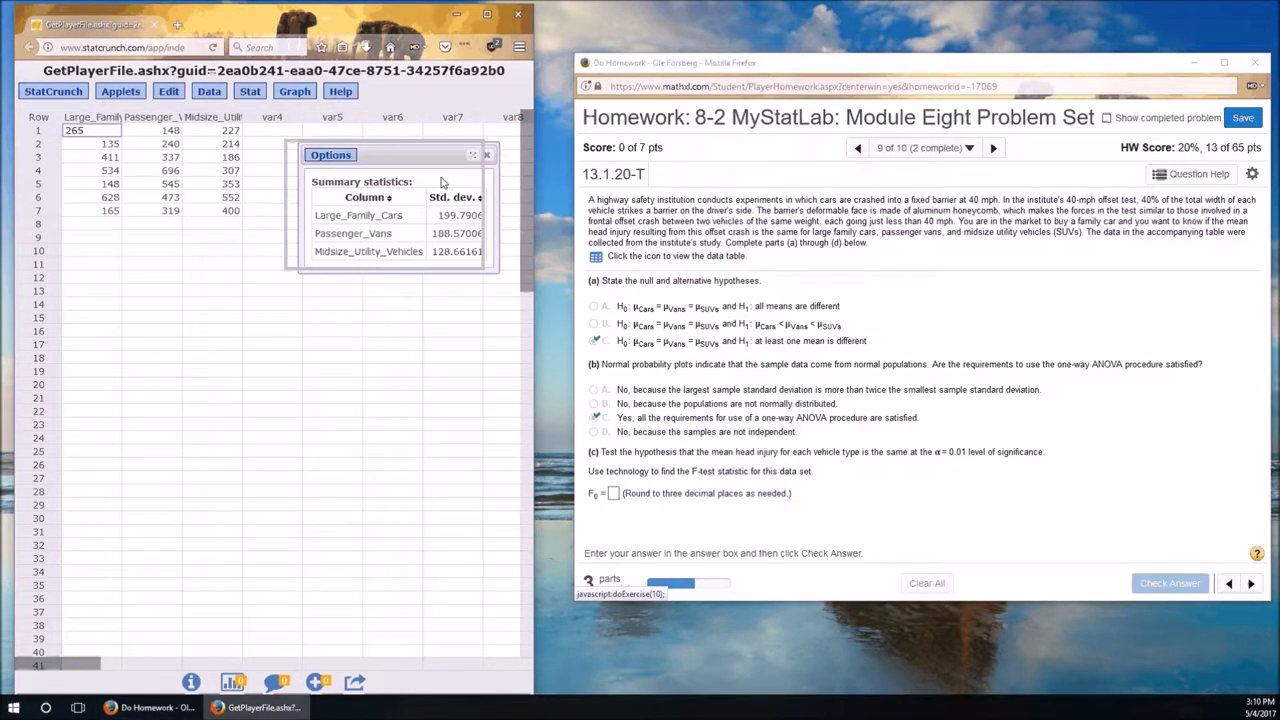
{"action": "left_click", "coordinate": [258, 96]}
{"action": "left_click", "coordinate": [258, 96]}
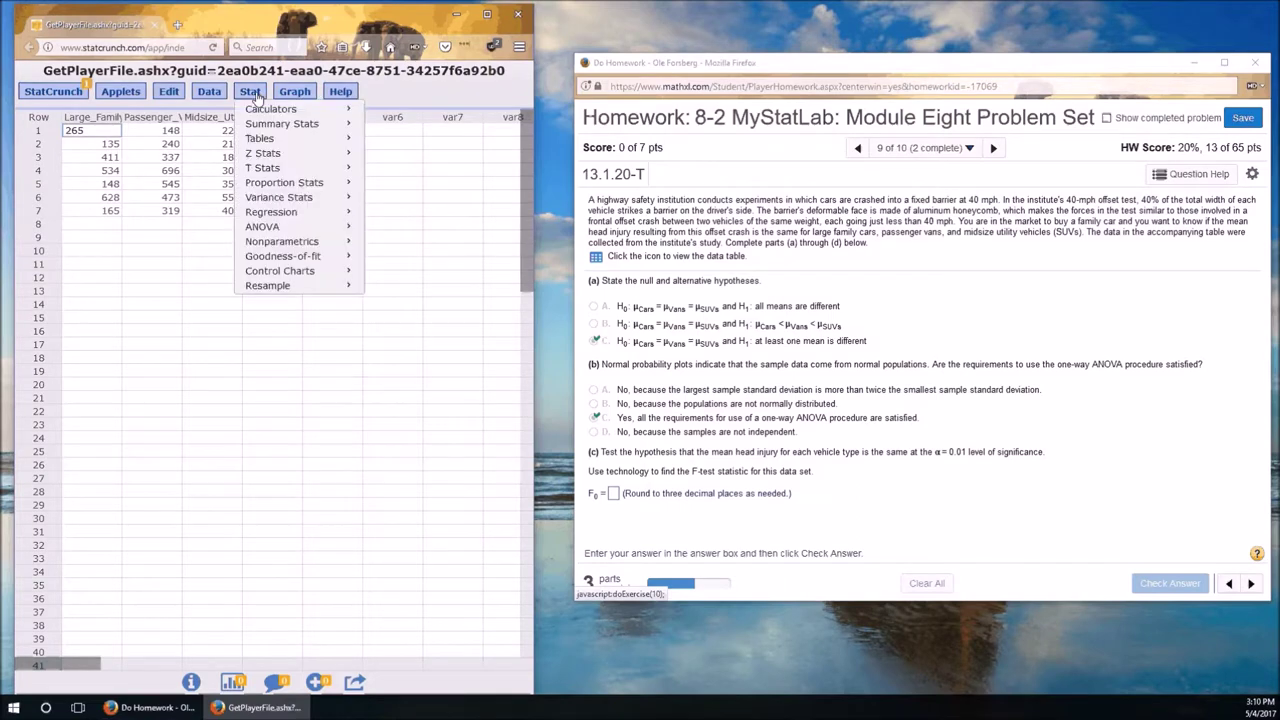
{"action": "mouse_move", "coordinate": [268, 230]}
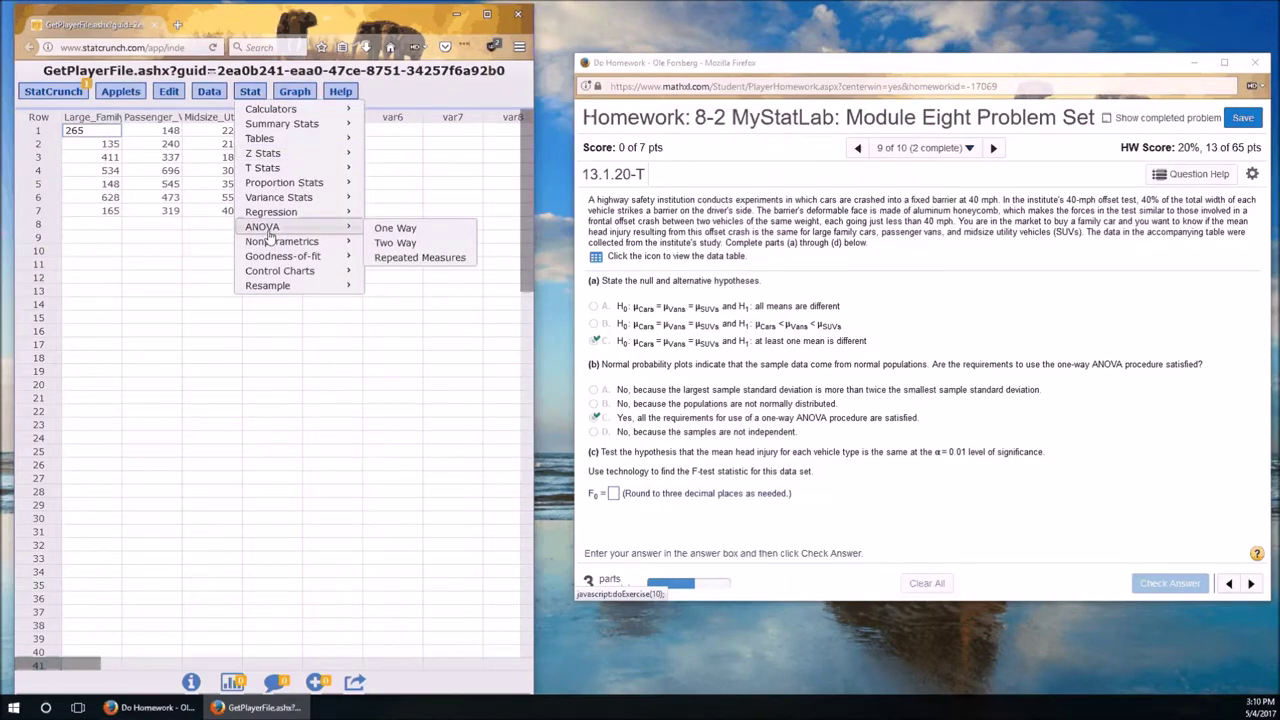
{"action": "left_click", "coordinate": [459, 229]}
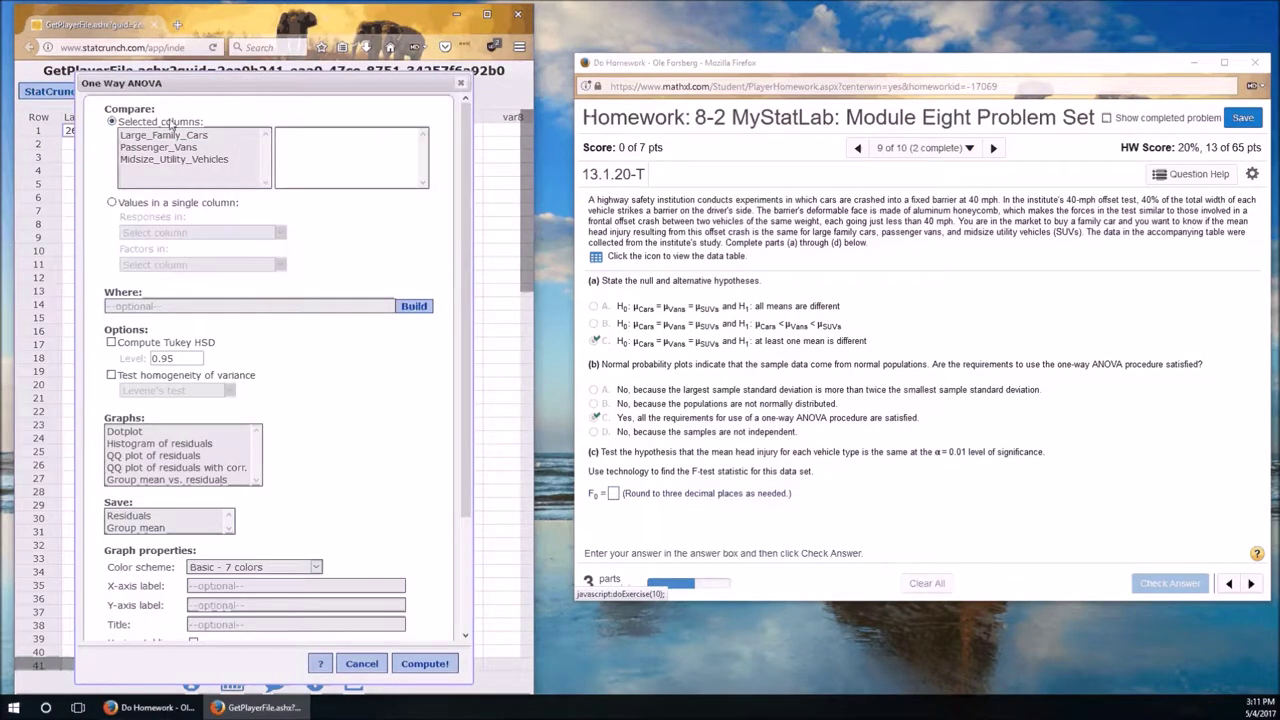
Run one-way ANOVA with Tukey HSD on all three vehicle columns, giving F 0.38369526 and P-value 0.6868.
{"action": "left_click", "coordinate": [165, 135]}
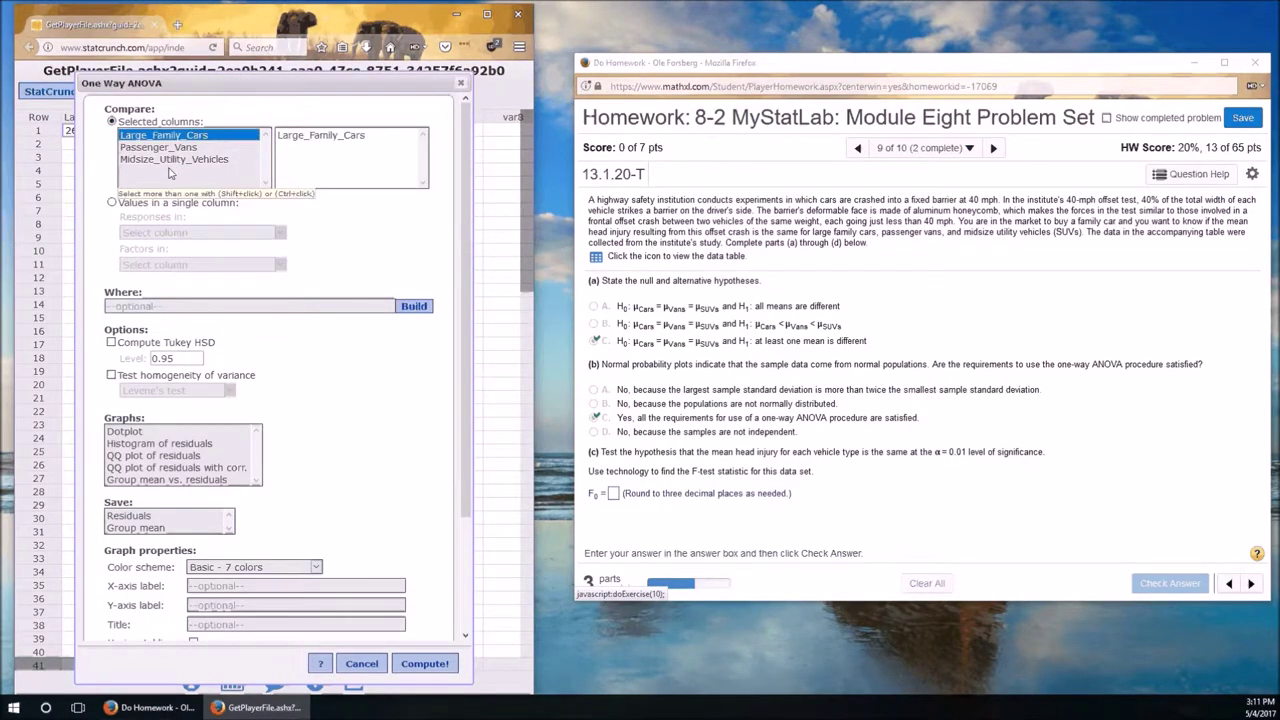
{"action": "left_click", "coordinate": [180, 162], "text": "shift"}
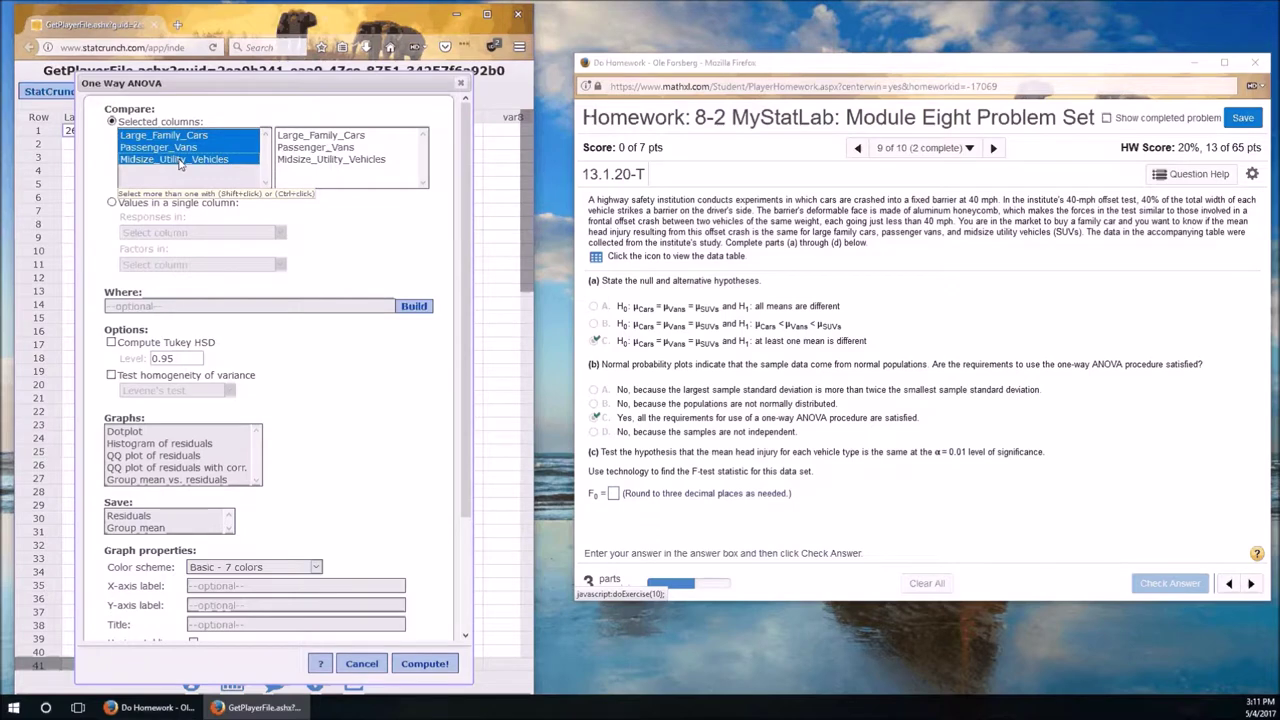
{"action": "left_click", "coordinate": [189, 347]}
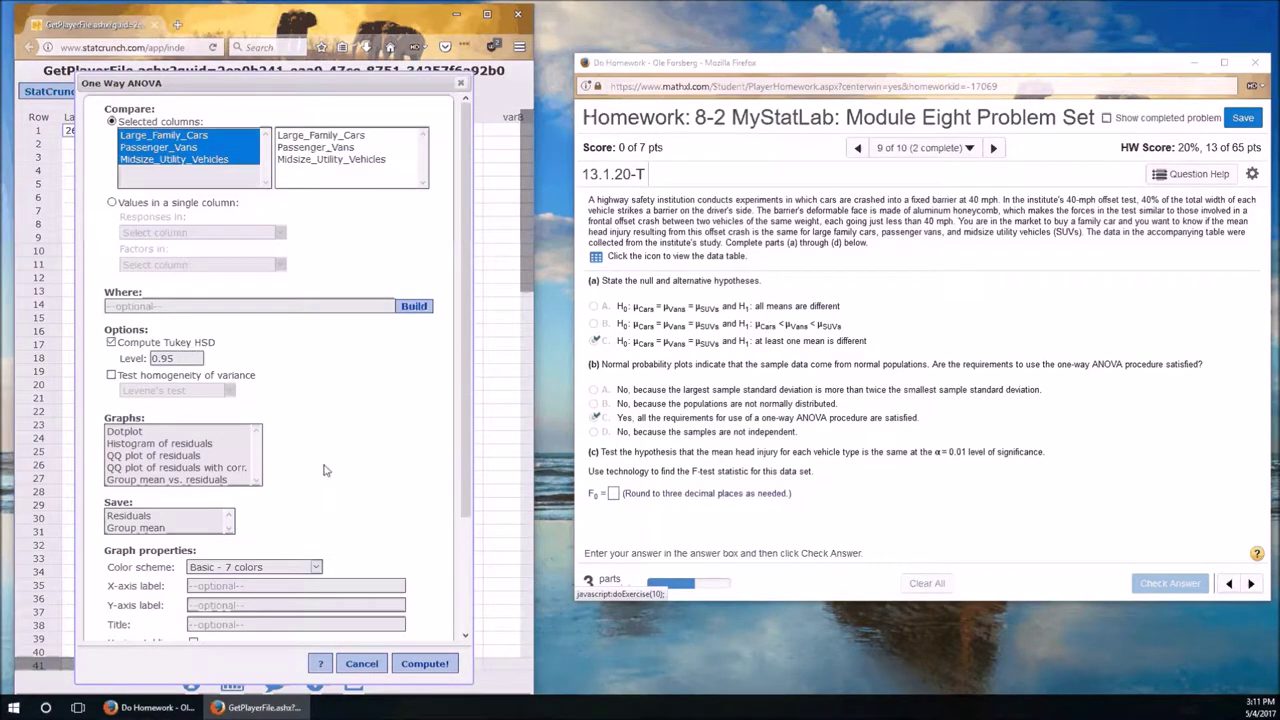
{"action": "scroll", "coordinate": [323, 470], "scroll_direction": "down", "scroll_amount": 3}
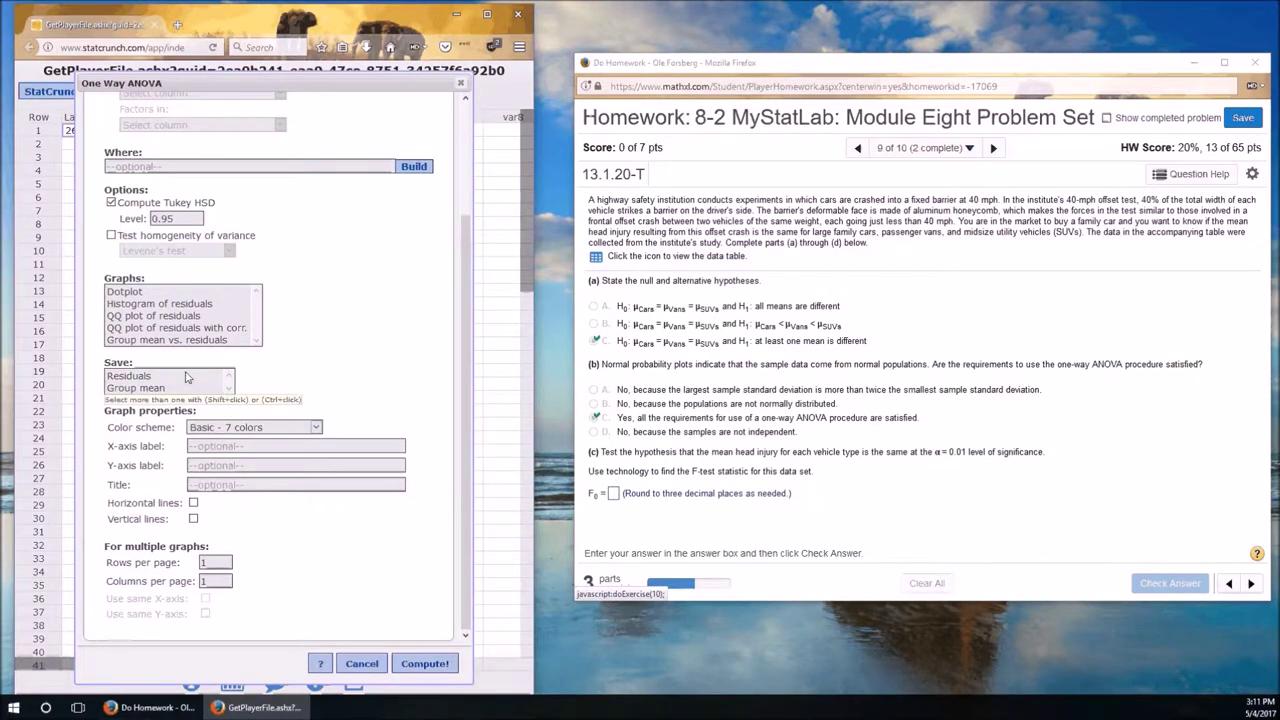
{"action": "scroll", "coordinate": [185, 376], "scroll_direction": "up", "scroll_amount": 3}
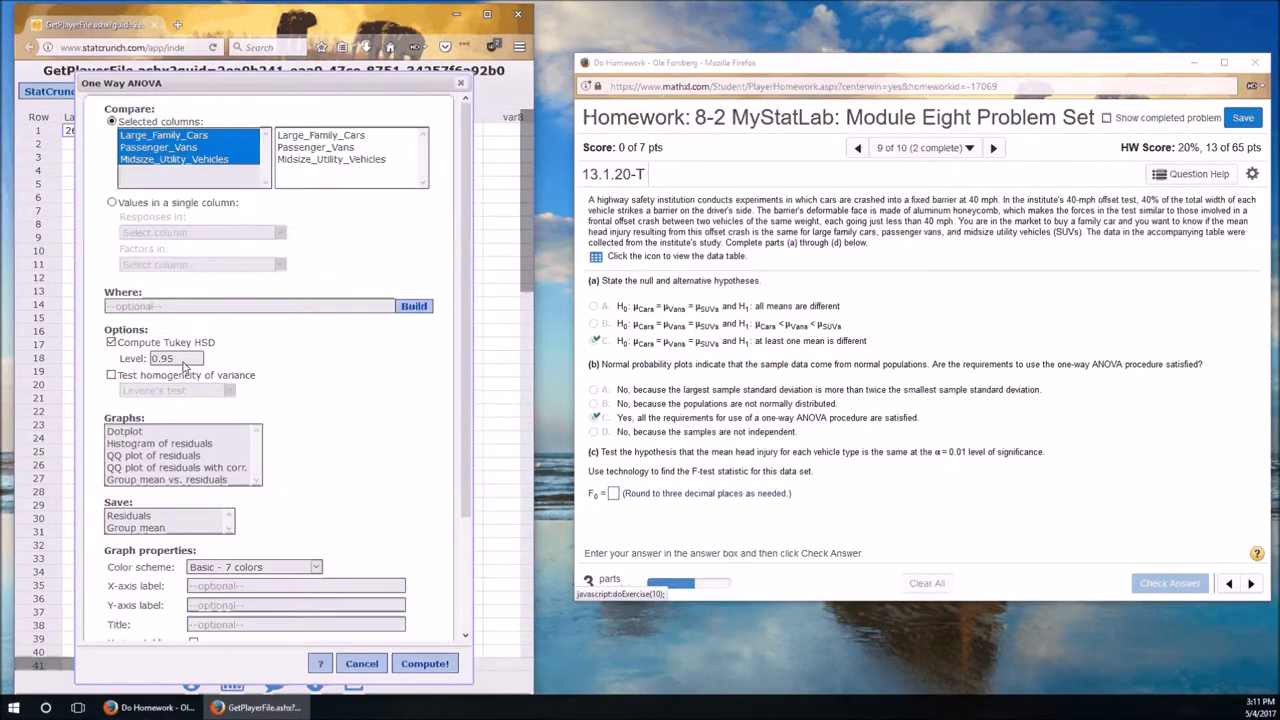
{"action": "left_click", "coordinate": [424, 664]}
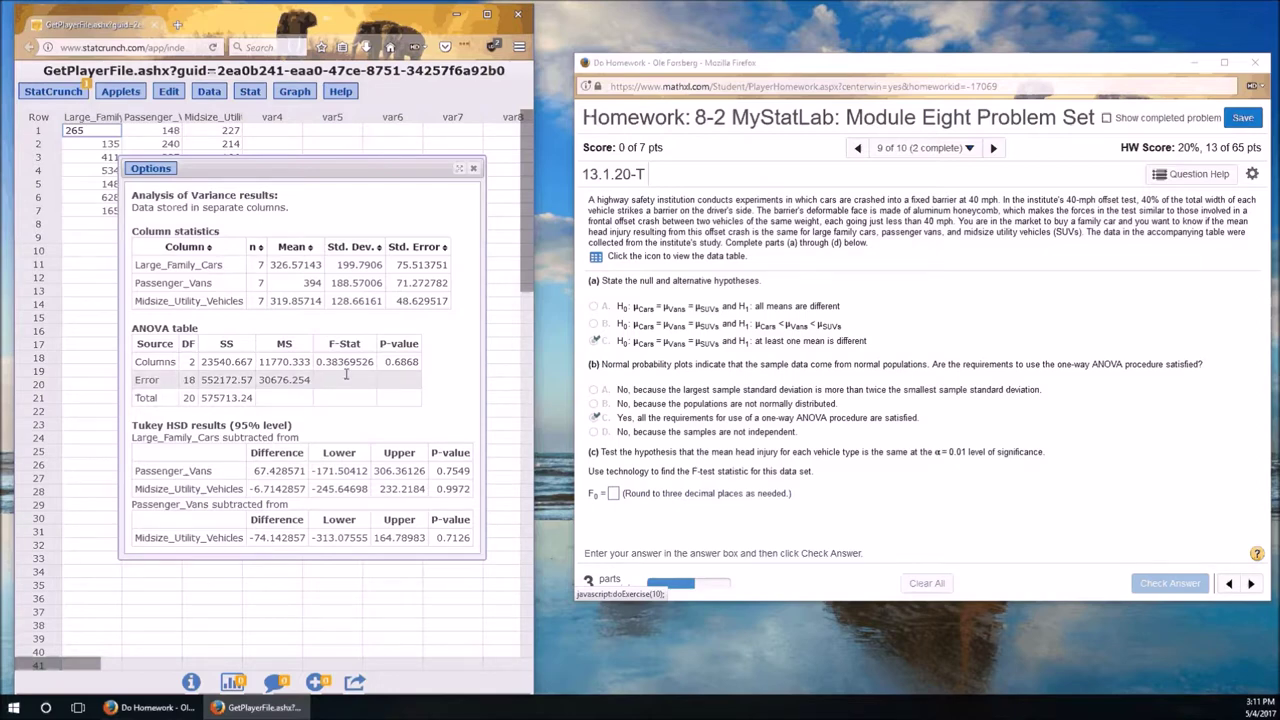
Enter 0.384 as the part (c) F-test statistic and get it marked correct.
{"action": "left_click", "coordinate": [613, 494]}
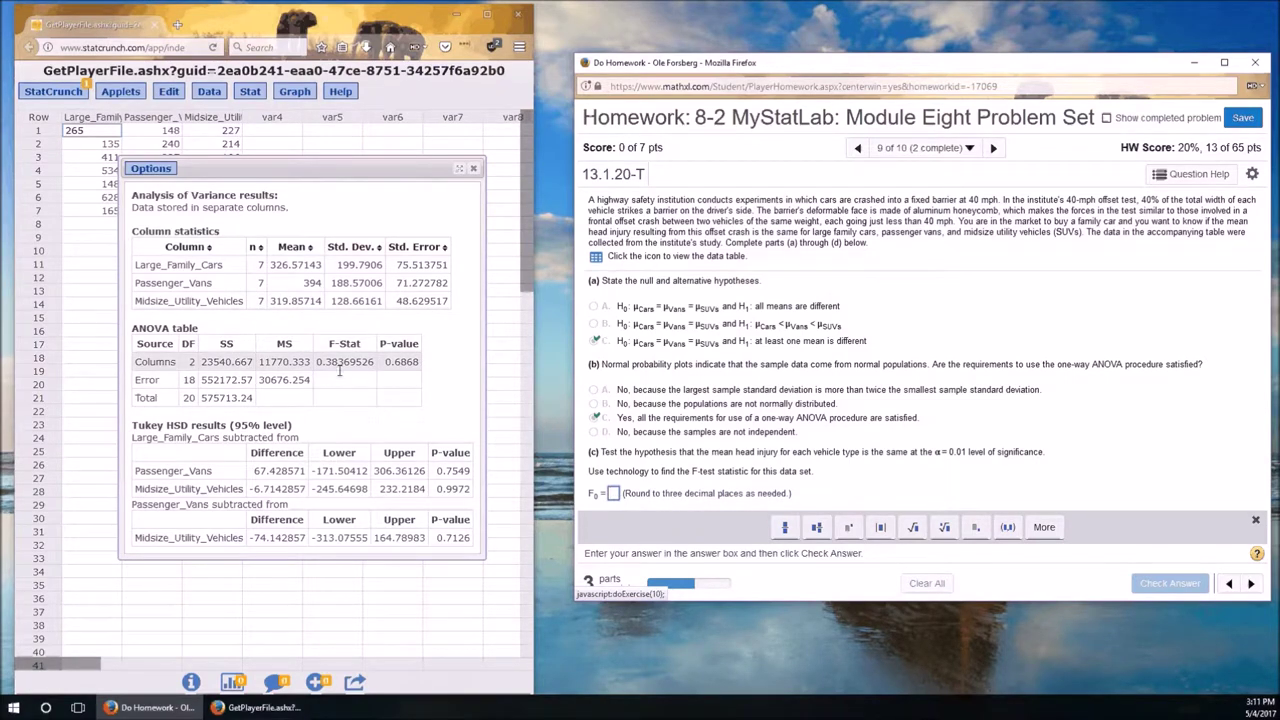
{"action": "left_click", "coordinate": [614, 493]}
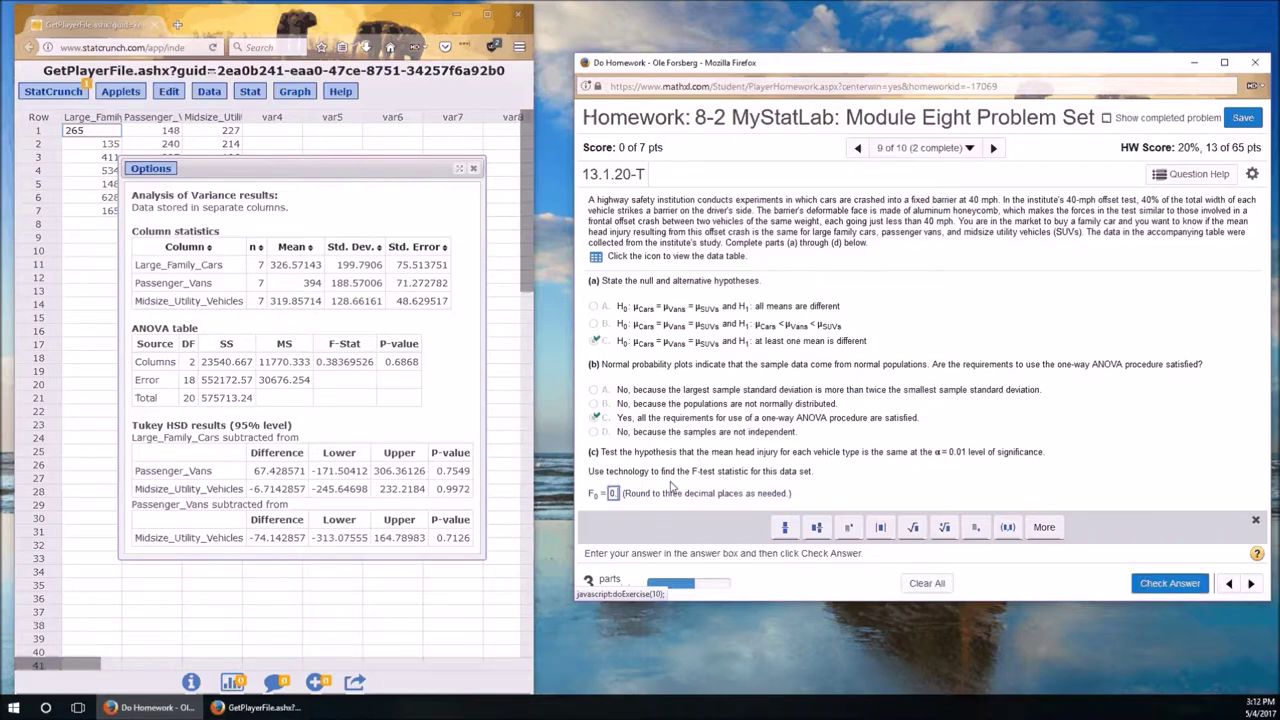
{"action": "type", "text": "0.384"}
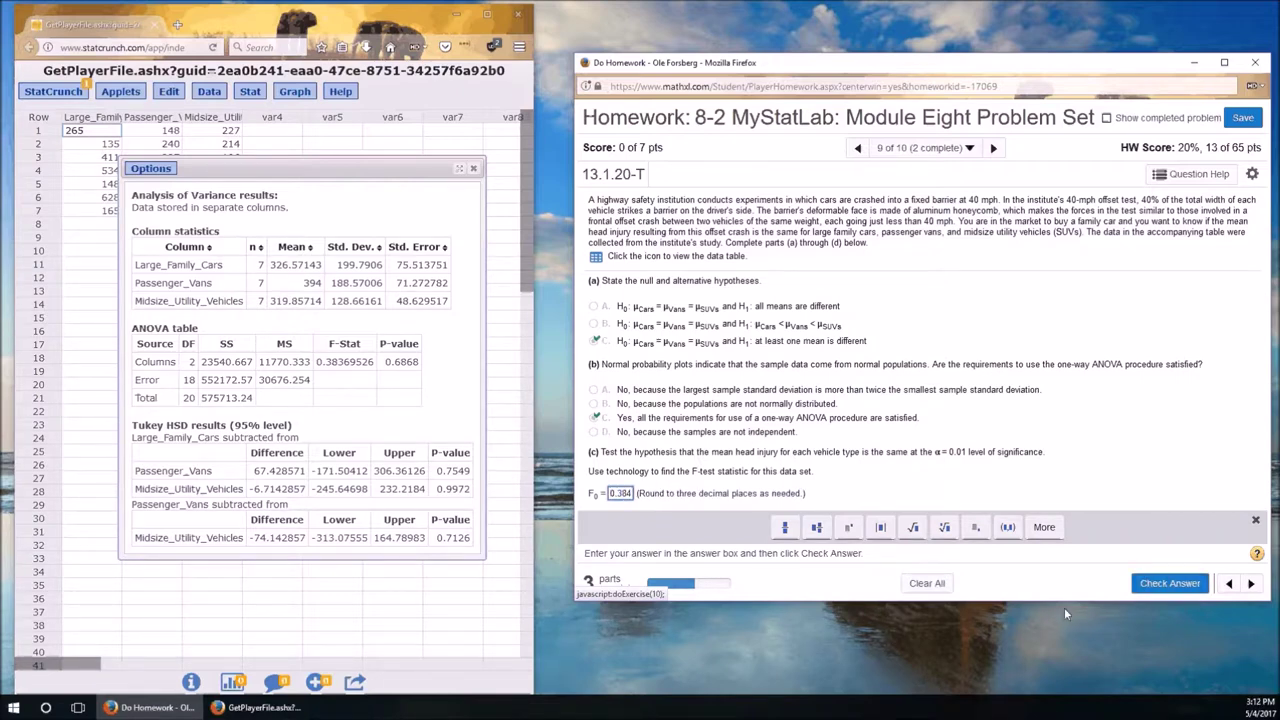
{"action": "left_click", "coordinate": [1170, 589]}
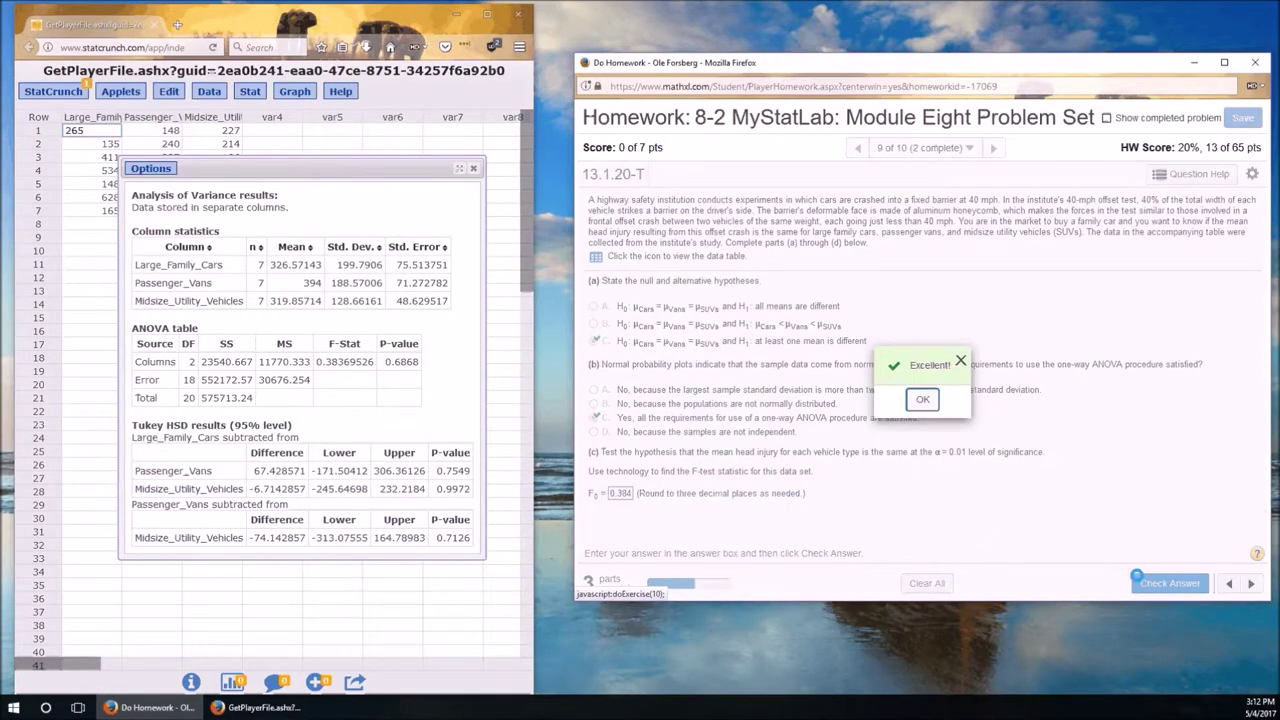
{"action": "left_click", "coordinate": [924, 400]}
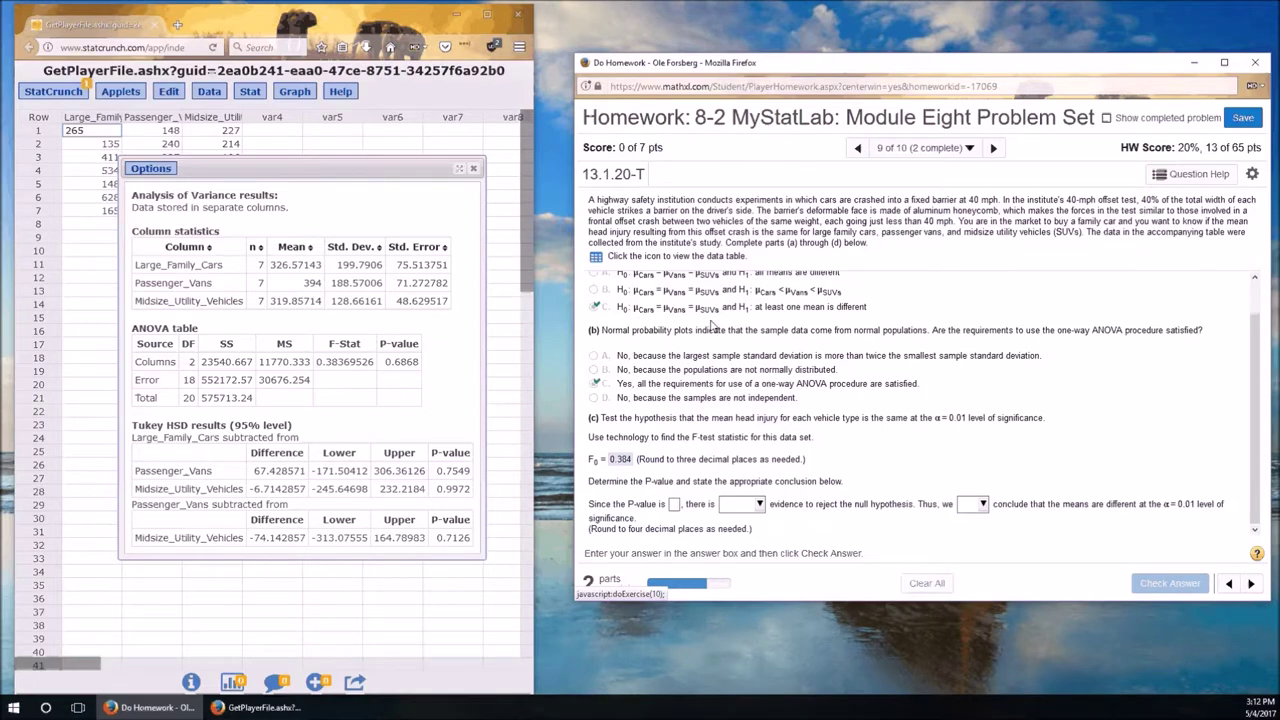
{"action": "left_click", "coordinate": [675, 505]}
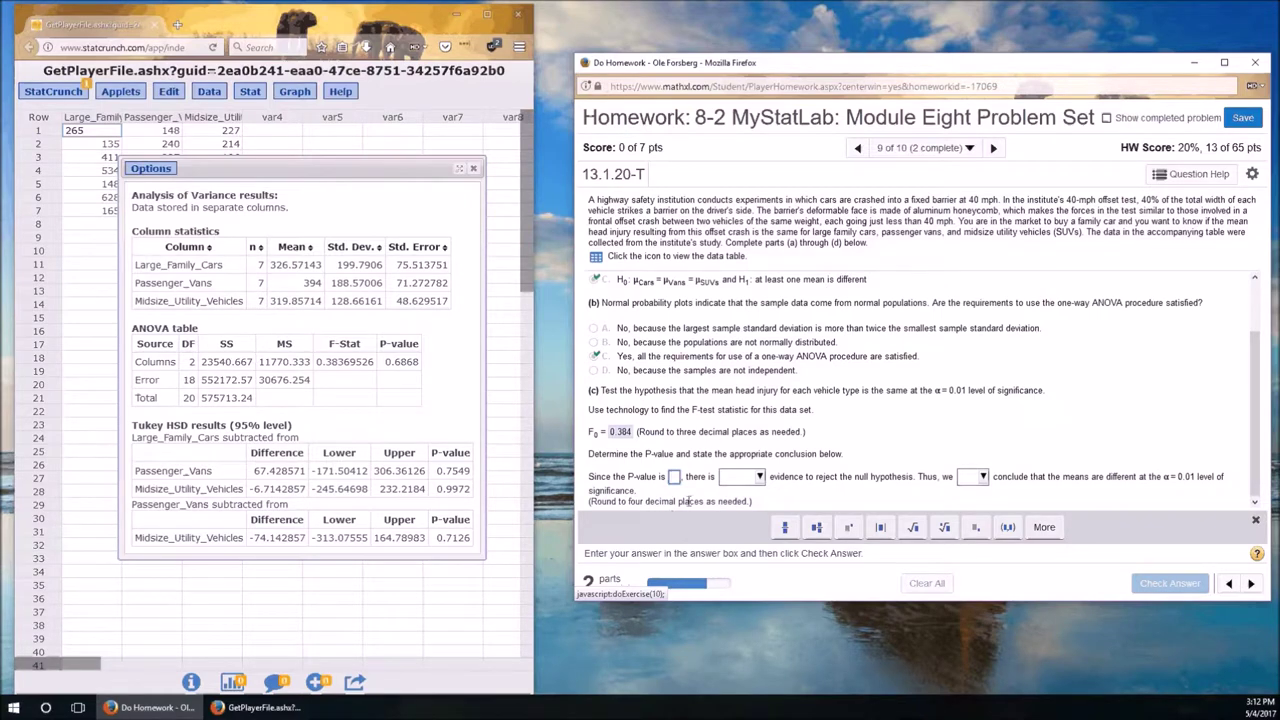
Enter P-value 0.6868 with insufficient evidence and cannot conclude the means differ, then continue to part (d).
{"action": "type", "text": "0.6868"}
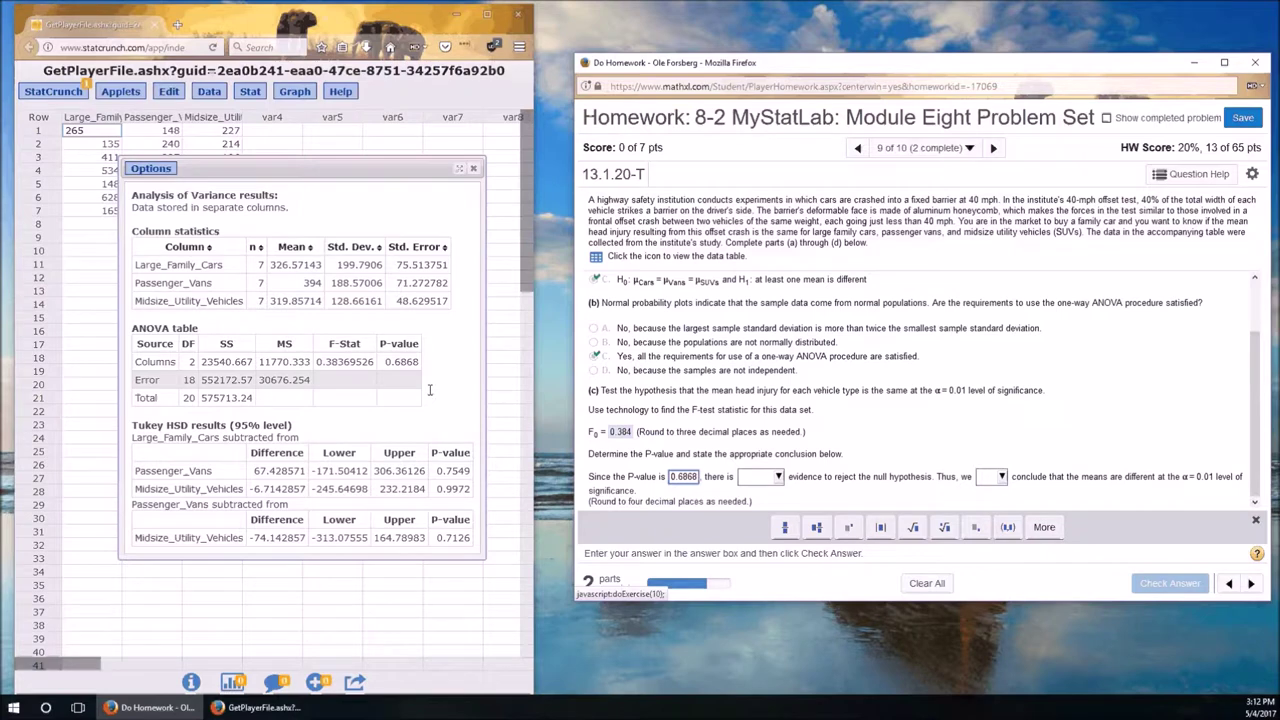
{"action": "left_click", "coordinate": [763, 477]}
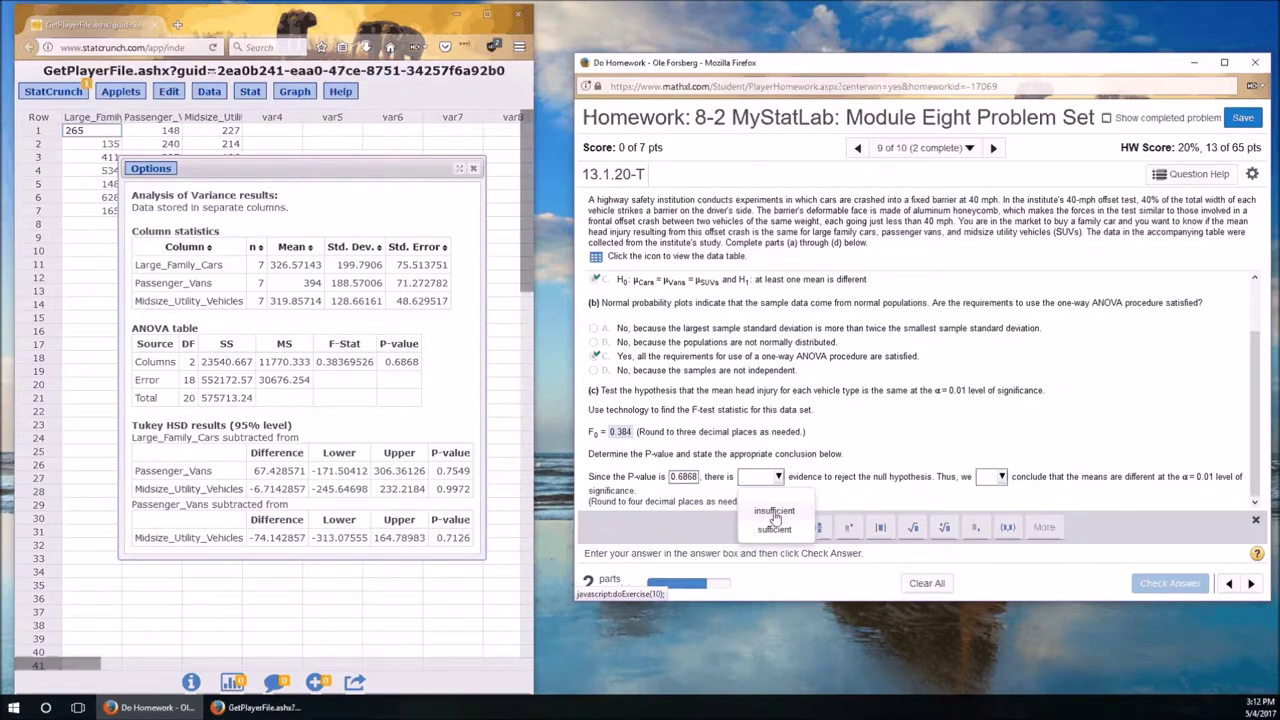
{"action": "left_click", "coordinate": [775, 512]}
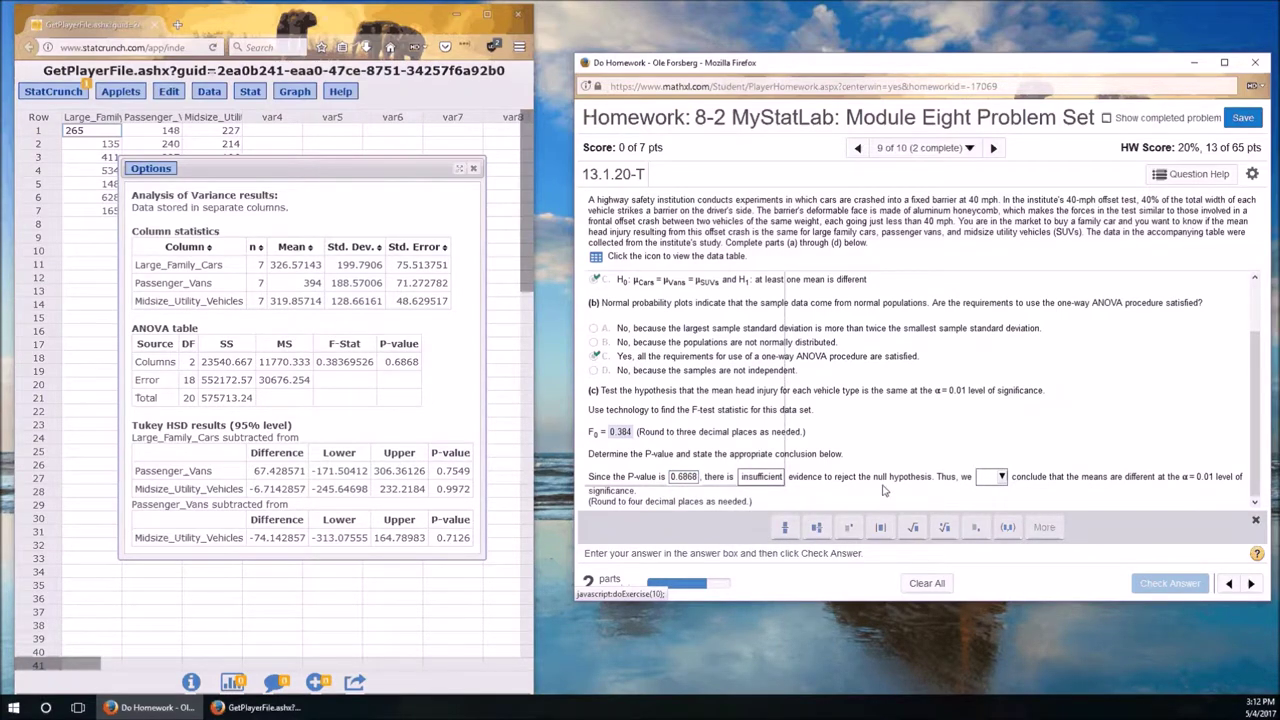
{"action": "left_click", "coordinate": [990, 477]}
{"action": "left_click", "coordinate": [1005, 511]}
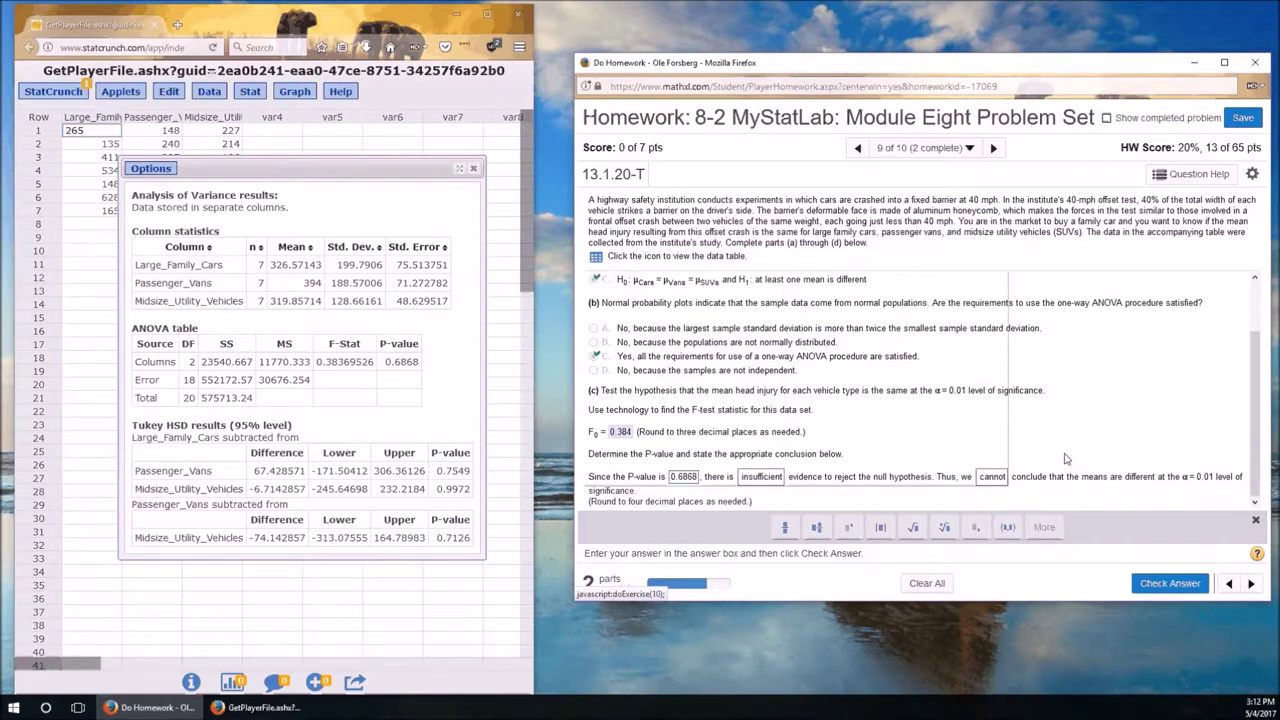
{"action": "left_click", "coordinate": [1169, 583]}
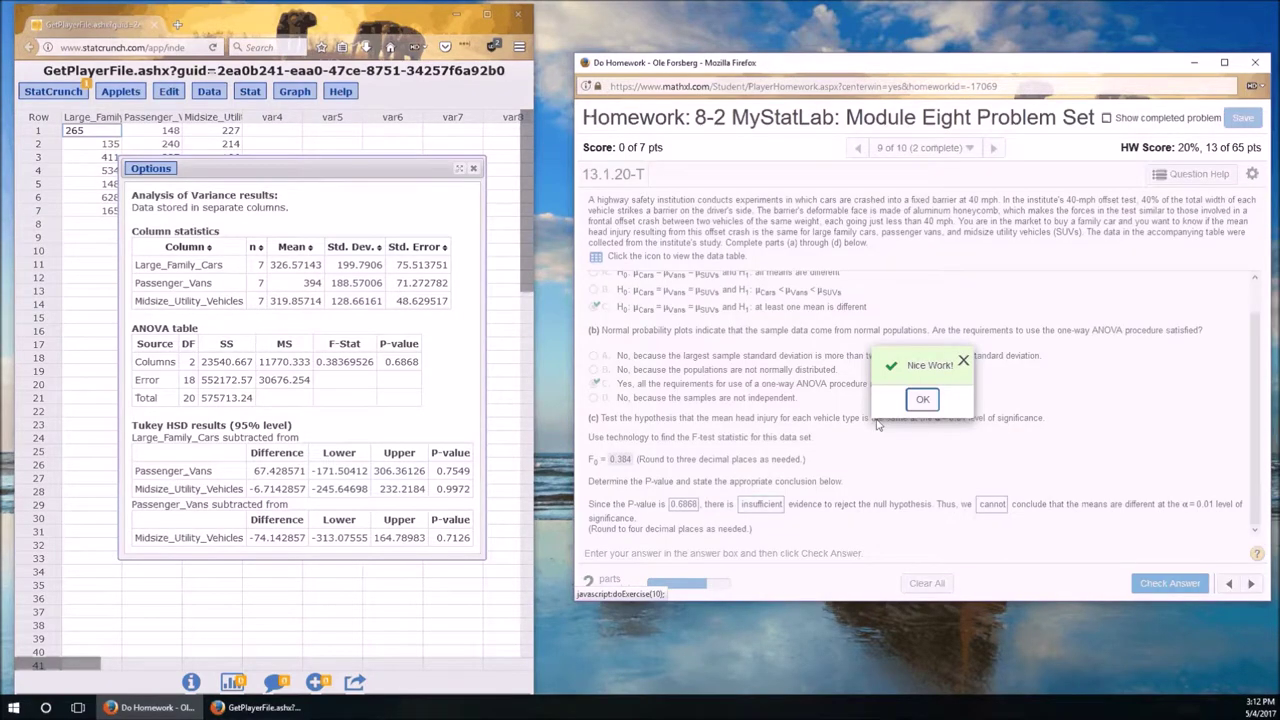
{"action": "left_click", "coordinate": [921, 403]}
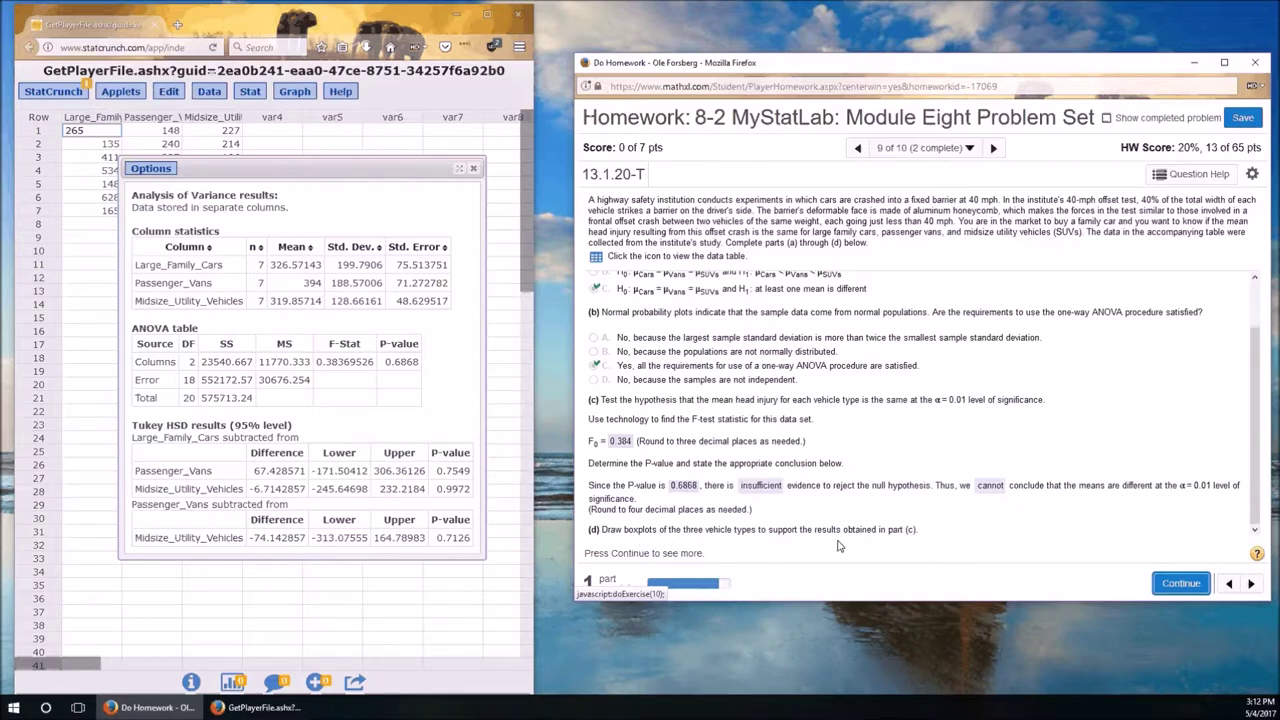
{"action": "left_click", "coordinate": [1186, 588]}
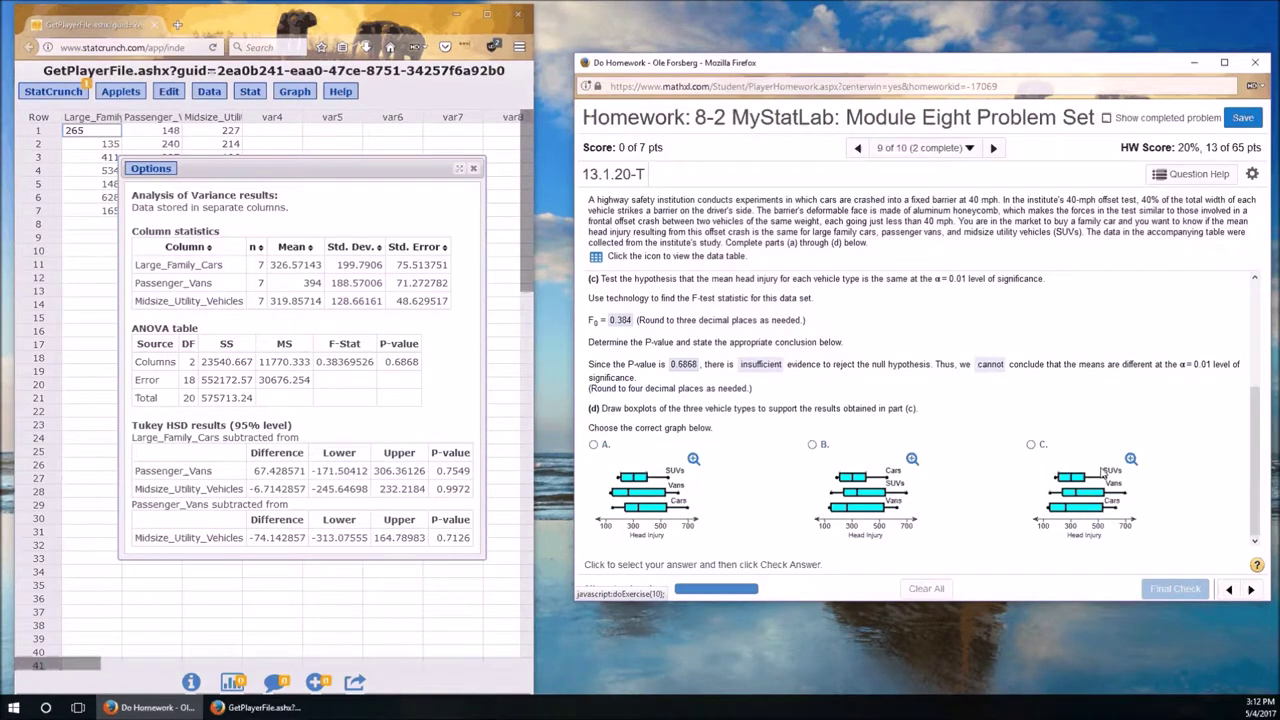
Draw boxplots of Large_Family_Cars, Passenger_Vans and Midsize_Utility_Vehicles side by side.
{"action": "left_click", "coordinate": [288, 92]}
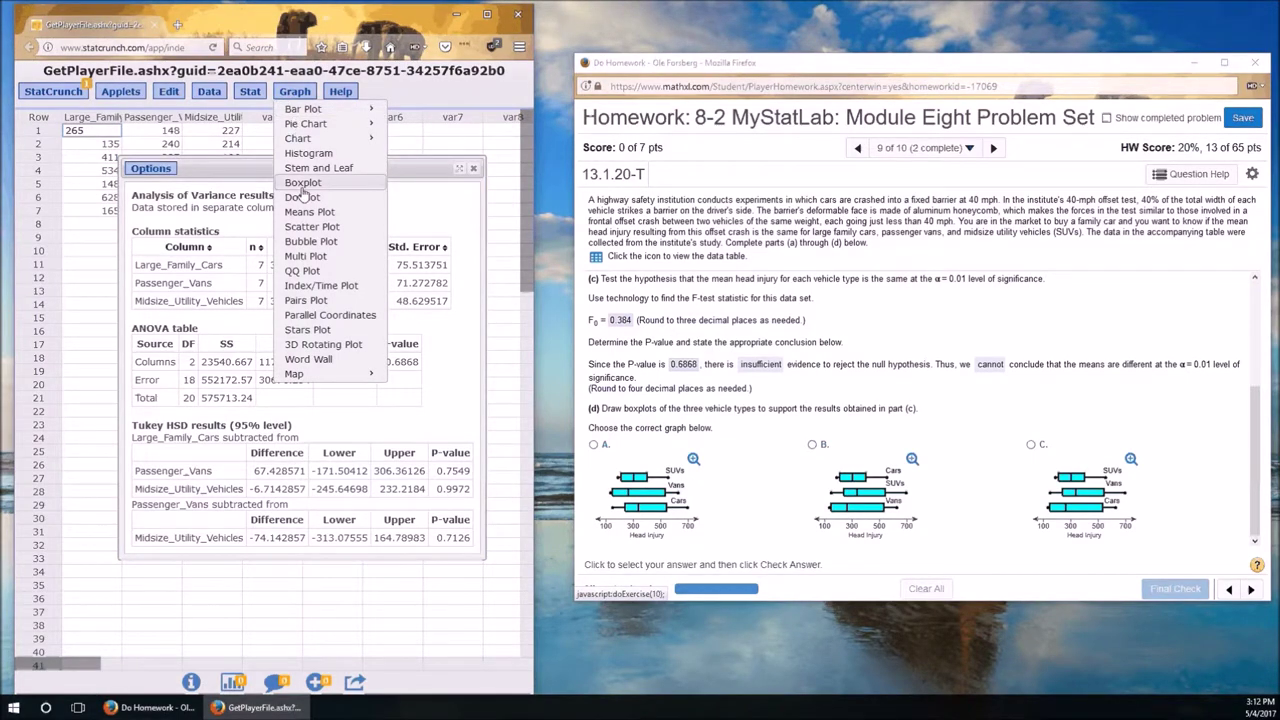
{"action": "left_click", "coordinate": [302, 184]}
{"action": "left_click", "coordinate": [163, 124]}
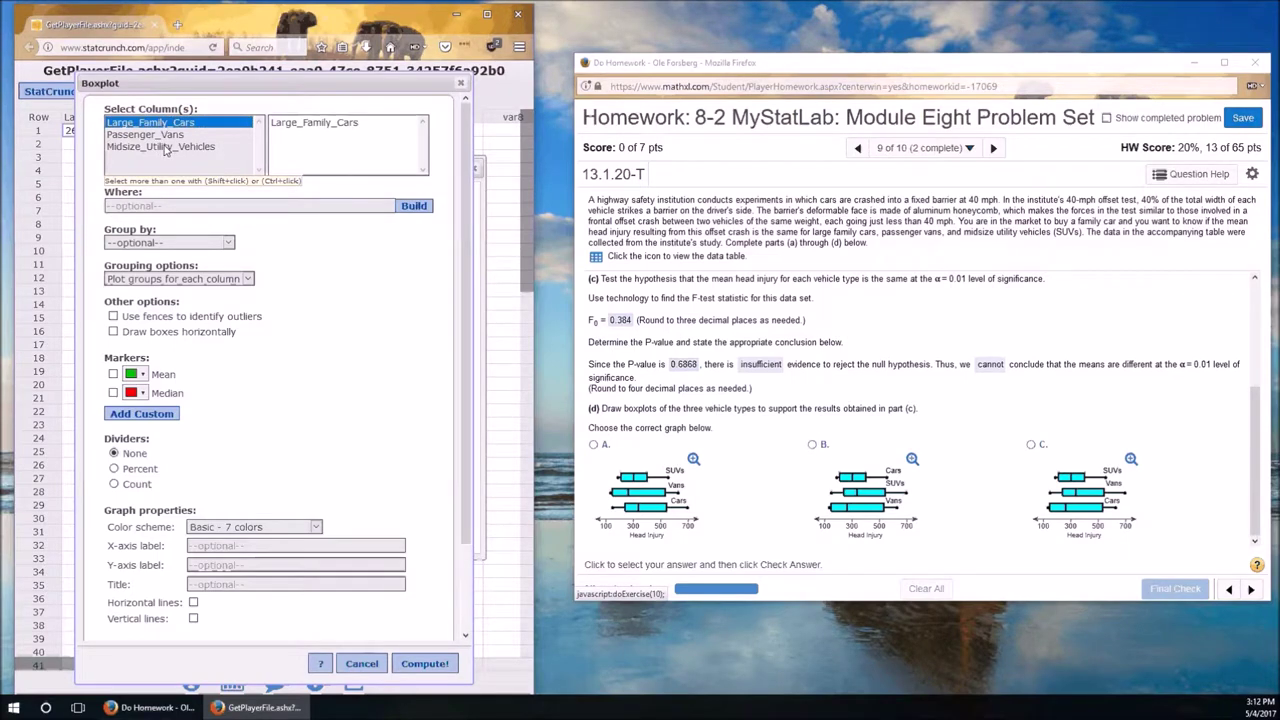
{"action": "left_click", "coordinate": [166, 147], "text": "shift"}
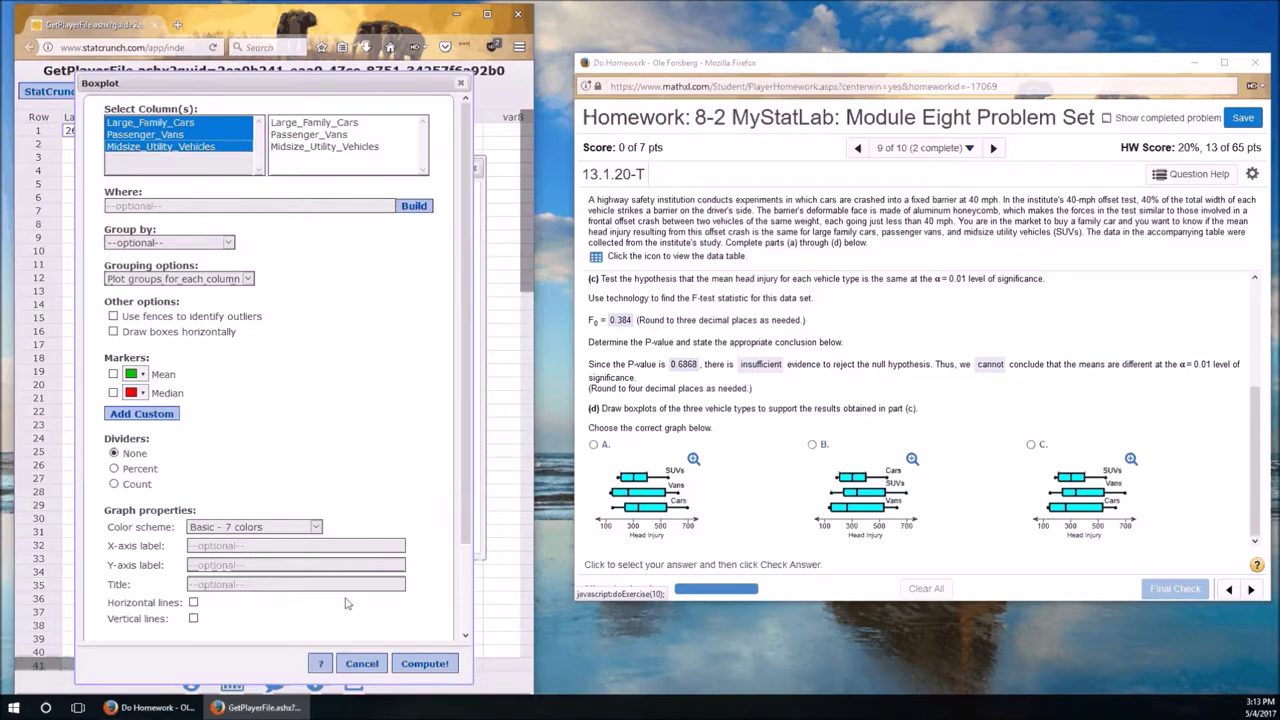
{"action": "left_click", "coordinate": [424, 663]}
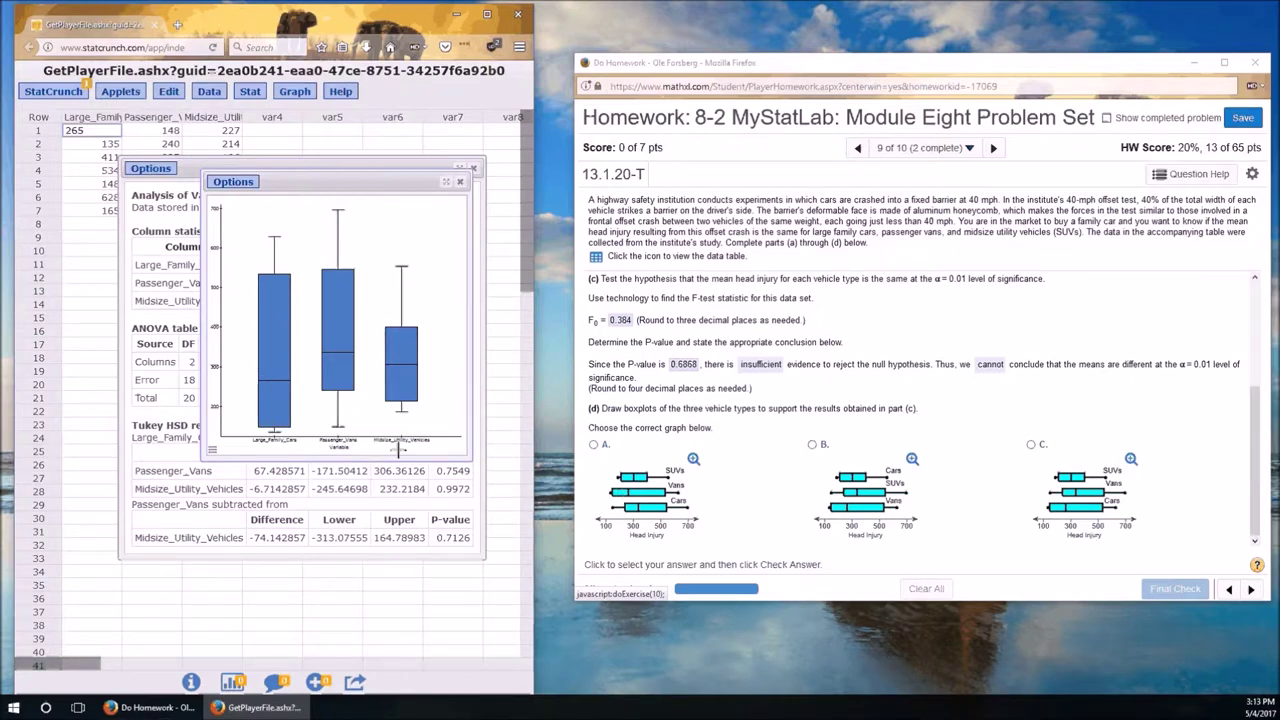
Compare the enlarged boxplots, submit graph C for part (d), and close the boxplot window.
{"action": "left_click_drag", "start_coordinate": [197, 460], "coordinate": [97, 620]}
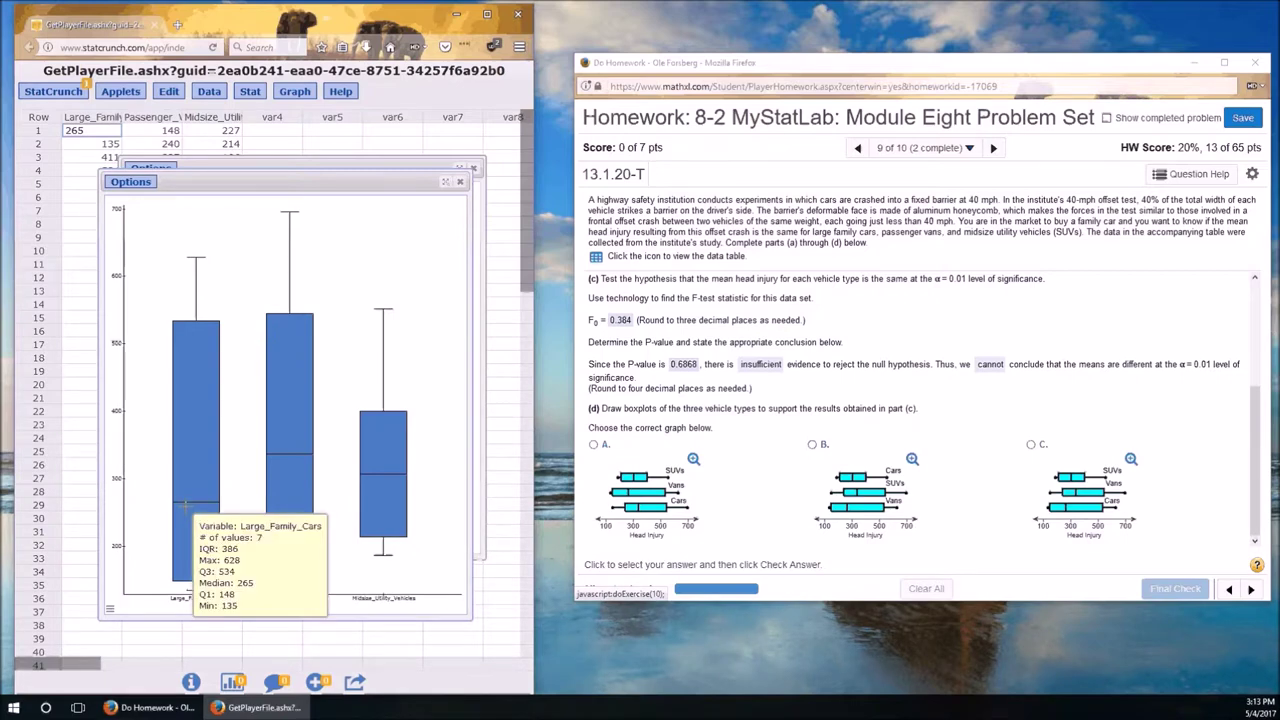
{"action": "mouse_move", "coordinate": [186, 502]}
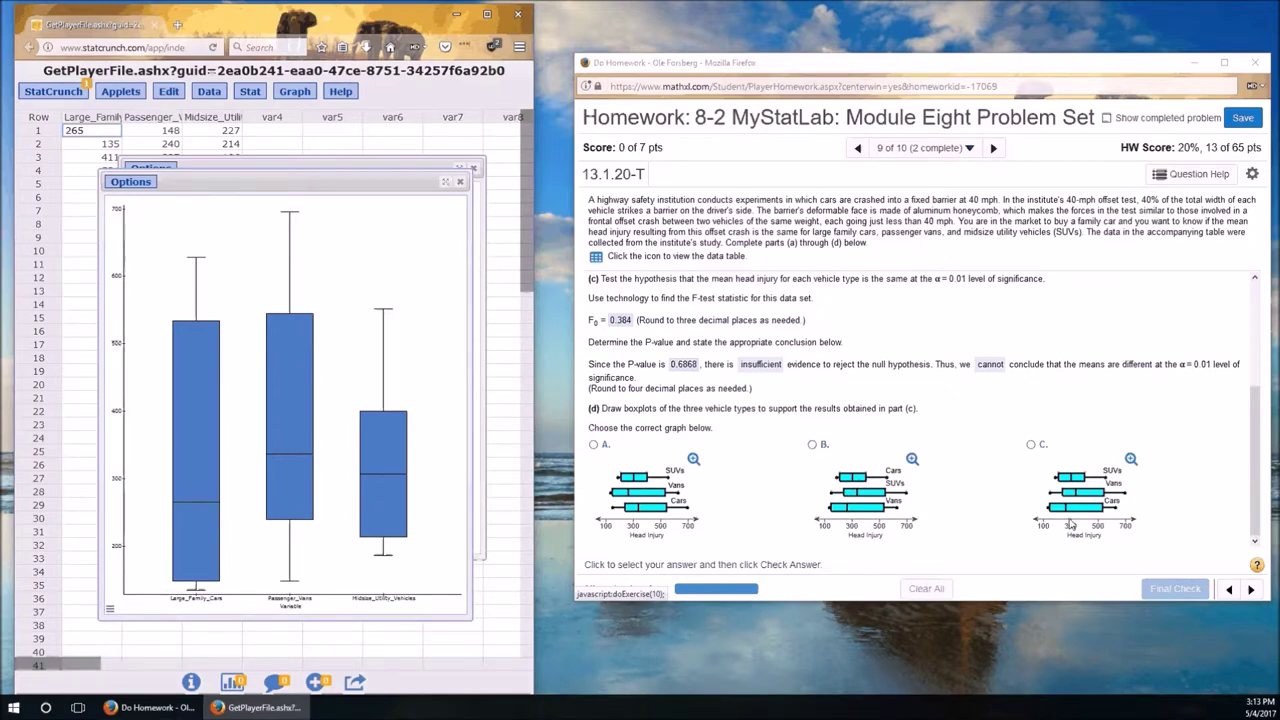
{"action": "left_click", "coordinate": [1032, 446]}
{"action": "left_click", "coordinate": [1032, 446]}
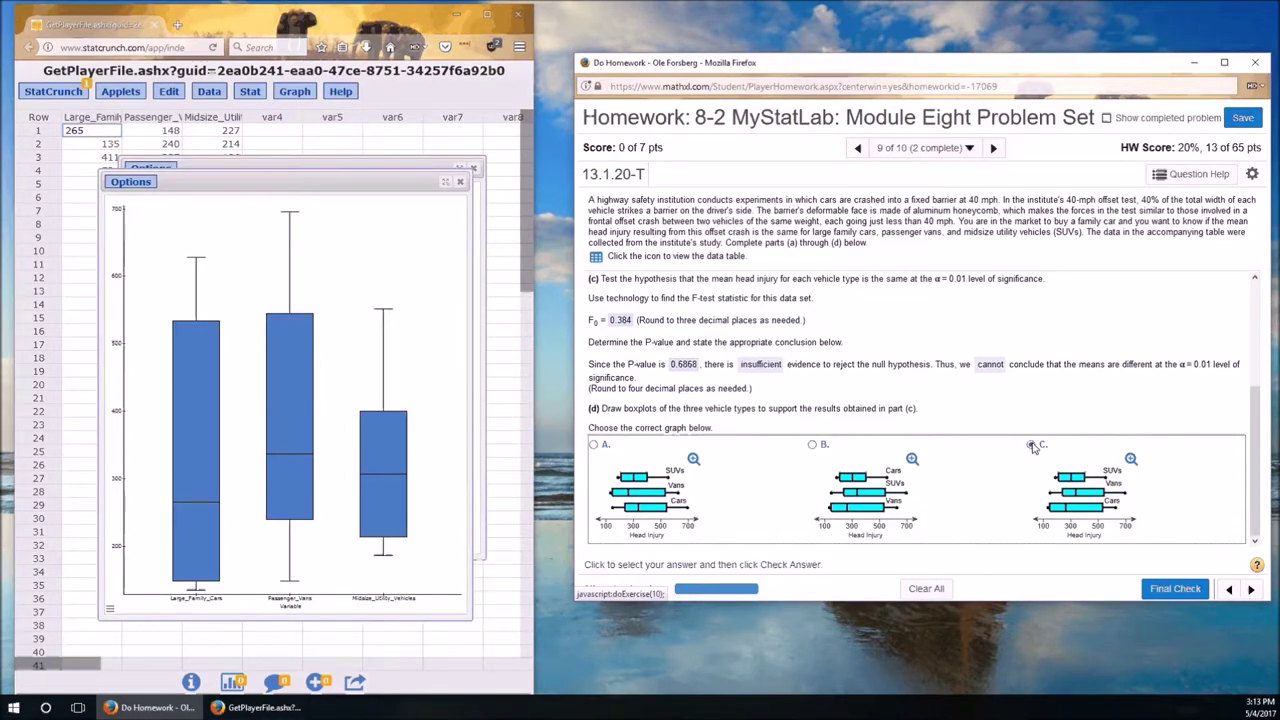
{"action": "left_click", "coordinate": [1177, 590]}
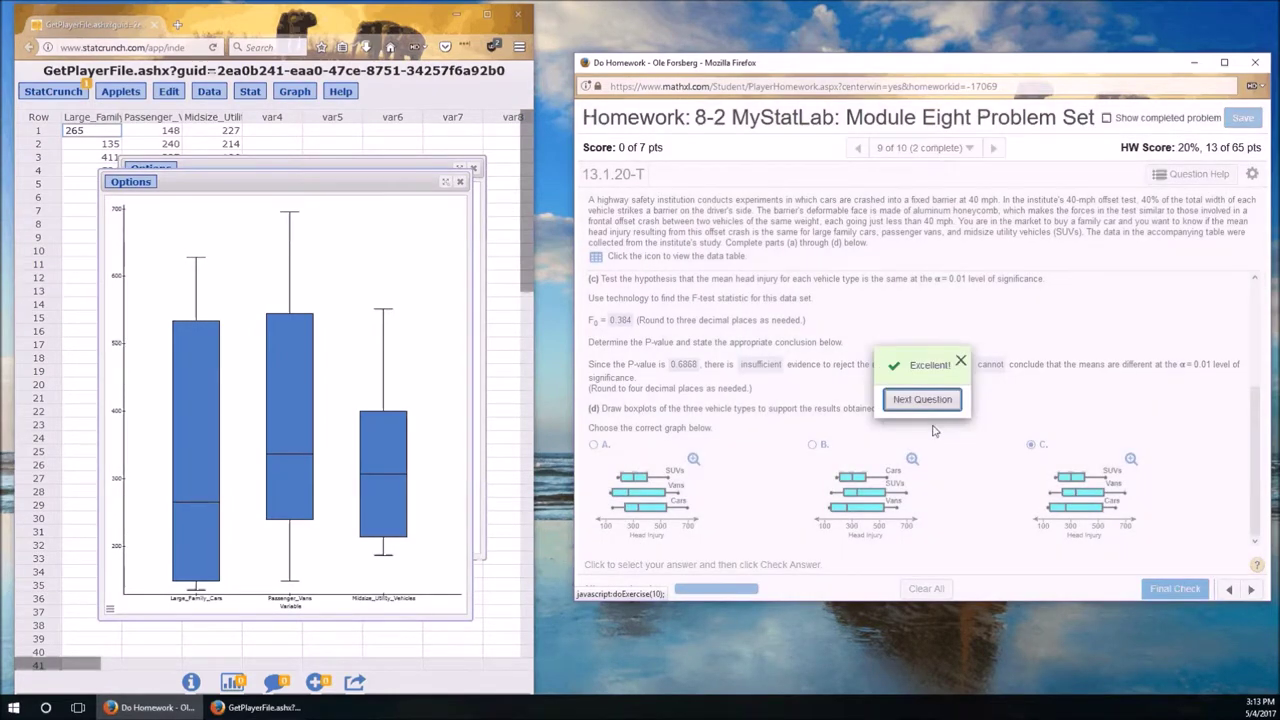
{"action": "left_click", "coordinate": [961, 362]}
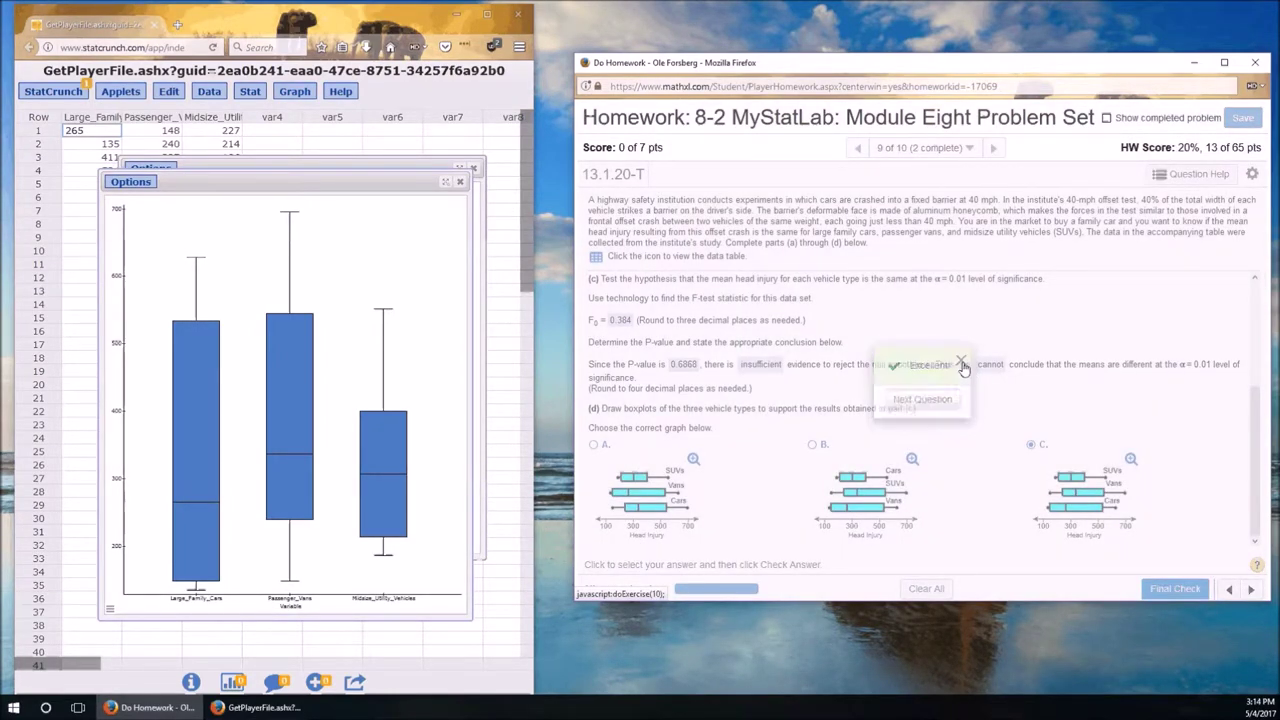
{"action": "left_click", "coordinate": [460, 181]}
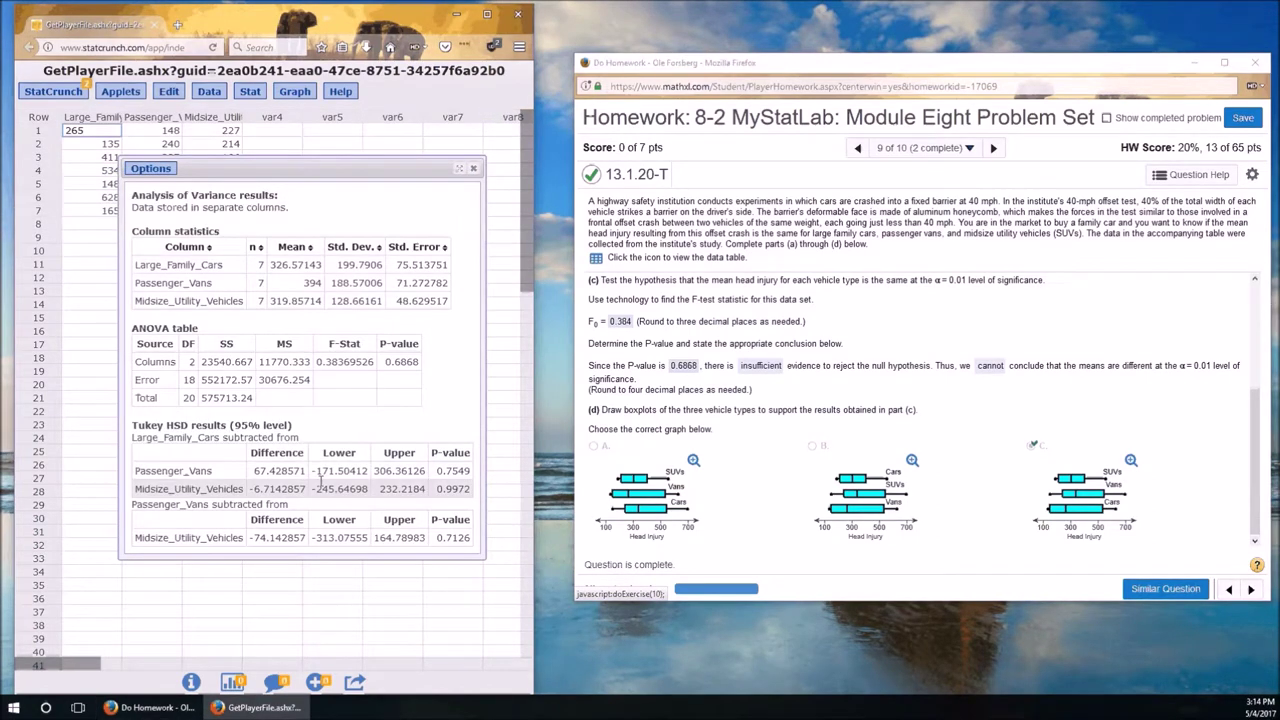